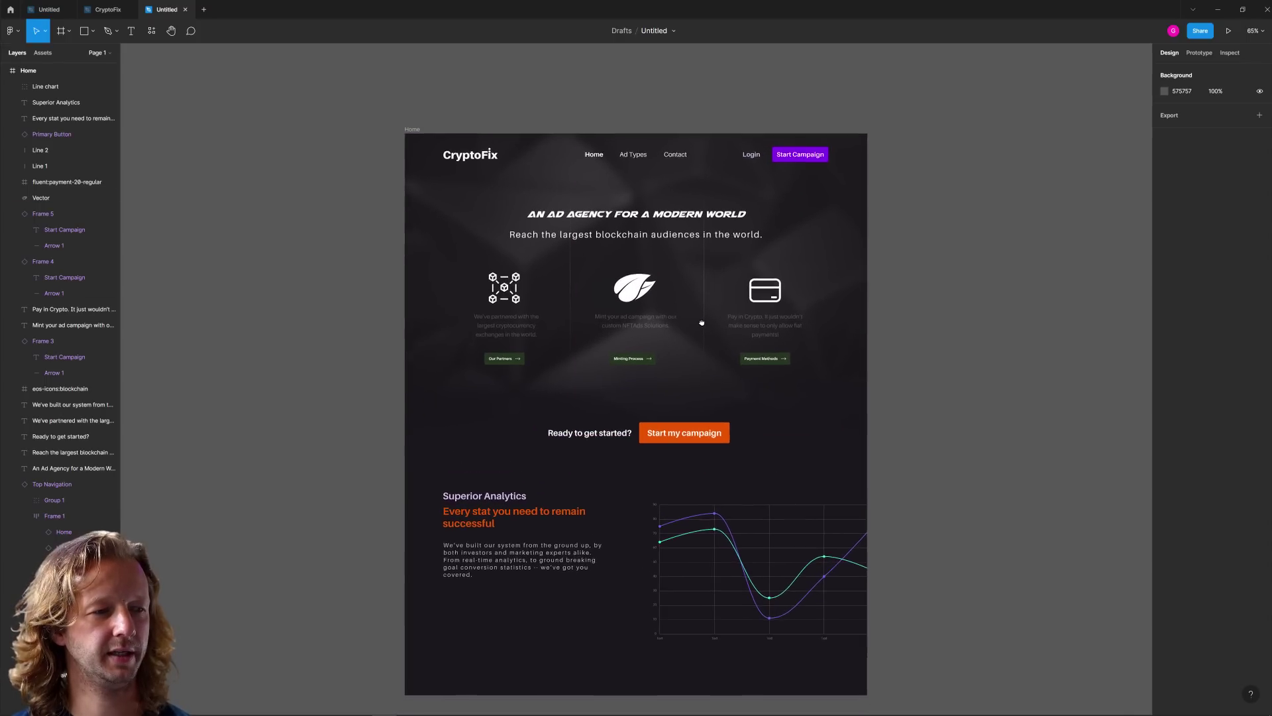
Step: Duplicate the original Home landing page frame with Ctrl+D
scroll(500, 94, right, 3)
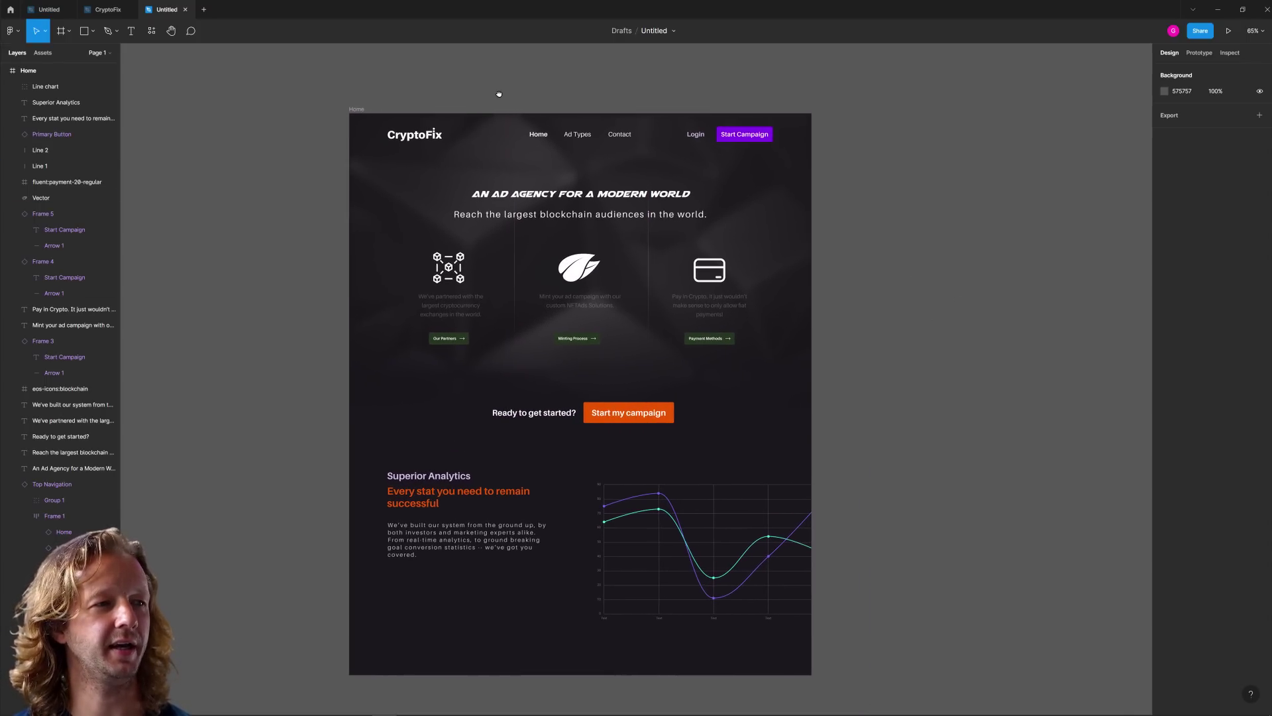
scroll(488, 91, right, 1)
click(329, 96)
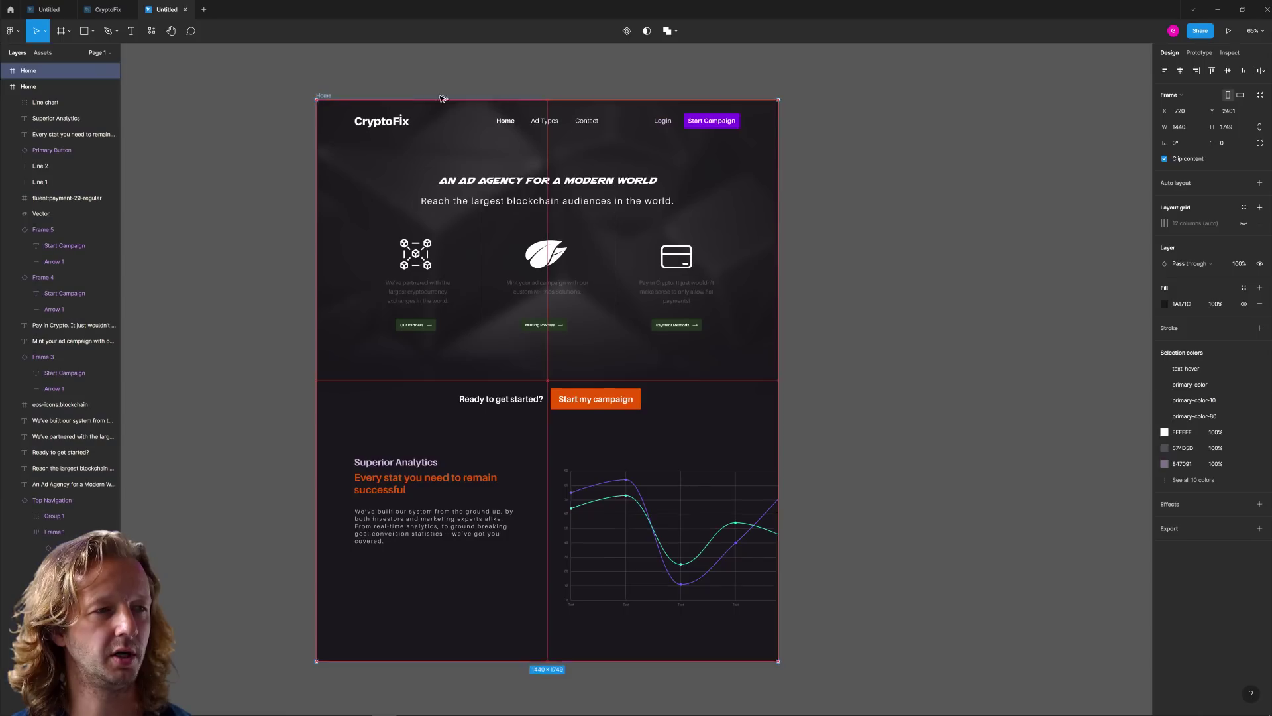
key(ctrl+d)
Step: Draw a short arrow from the original Home frame to the copy, then bring the copy into view
scroll(799, 138, right, 1)
scroll(799, 137, up, 1)
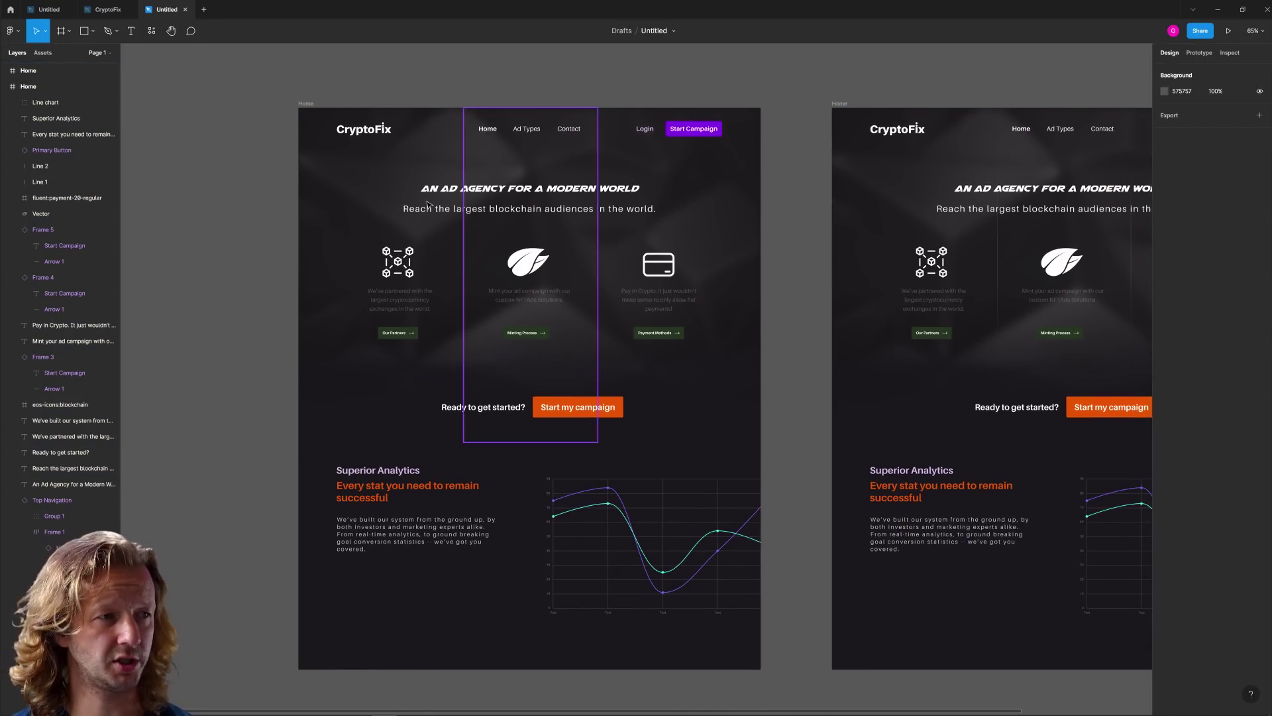
key(shift+l)
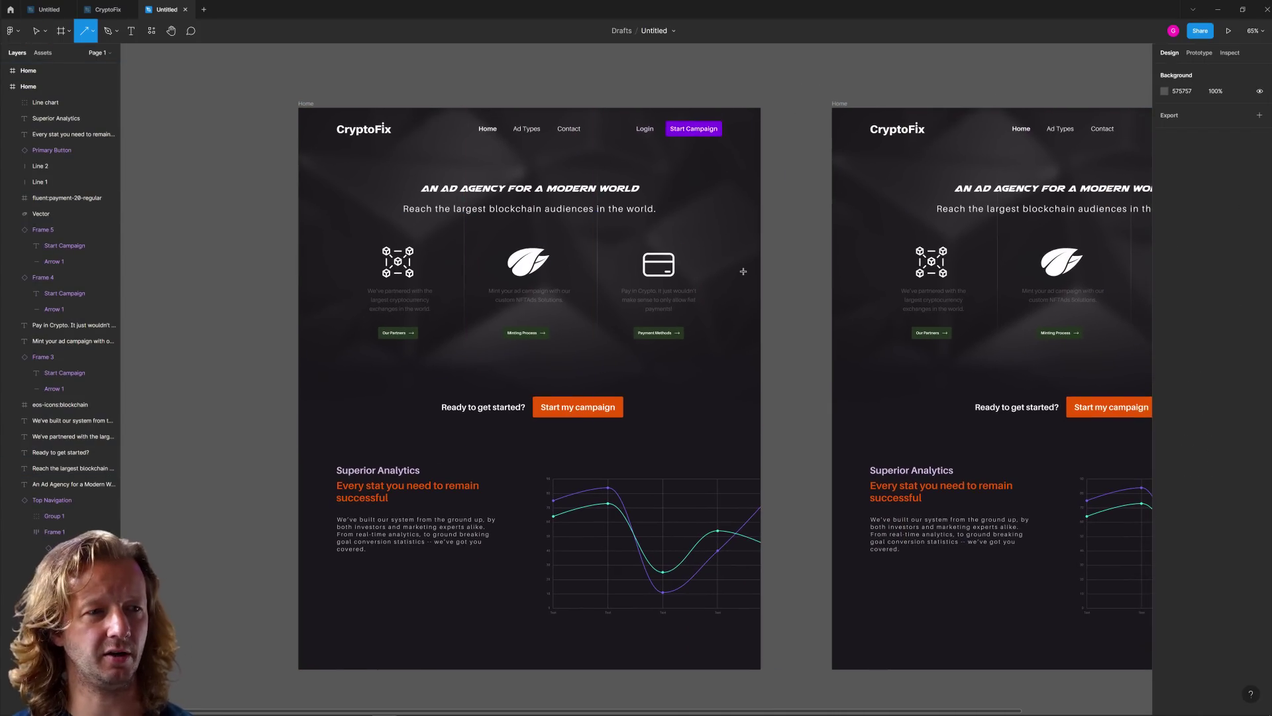
drag(787, 304, 804, 309)
key(Escape)
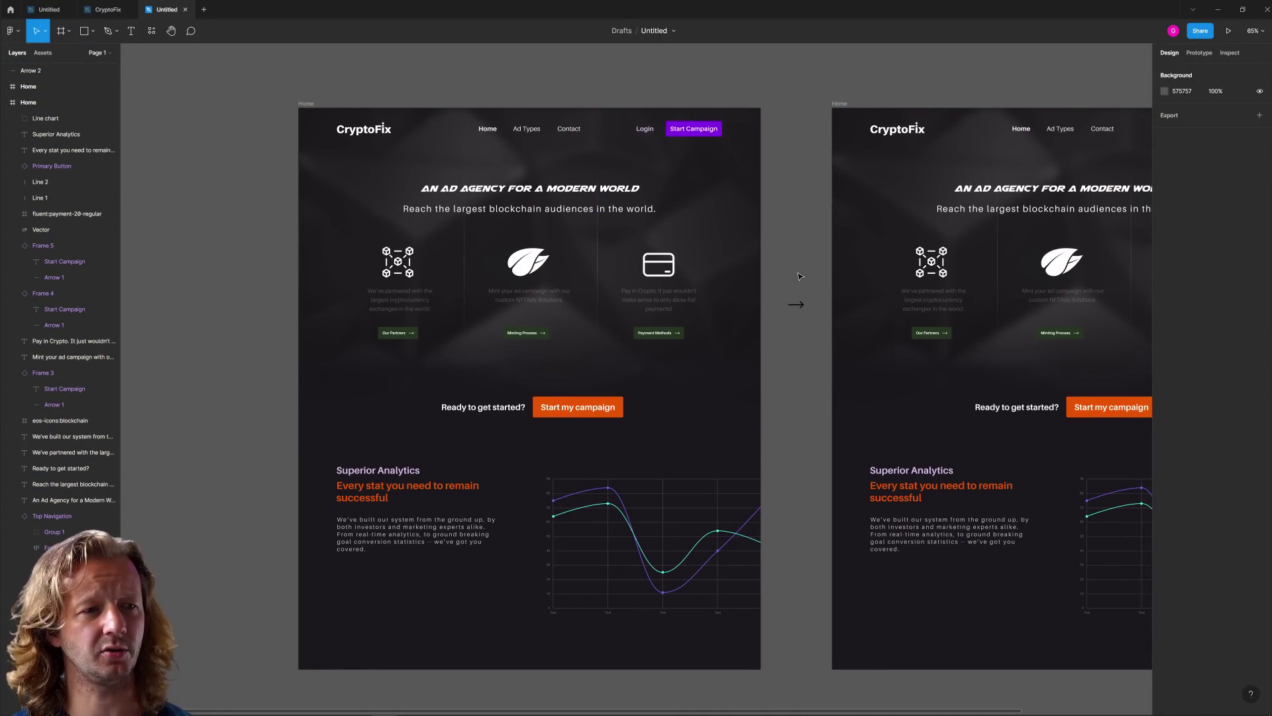
scroll(622, 265, right, 5)
drag(621, 265, 307, 258)
scroll(523, 185, up, 2)
scroll(524, 184, up, 2)
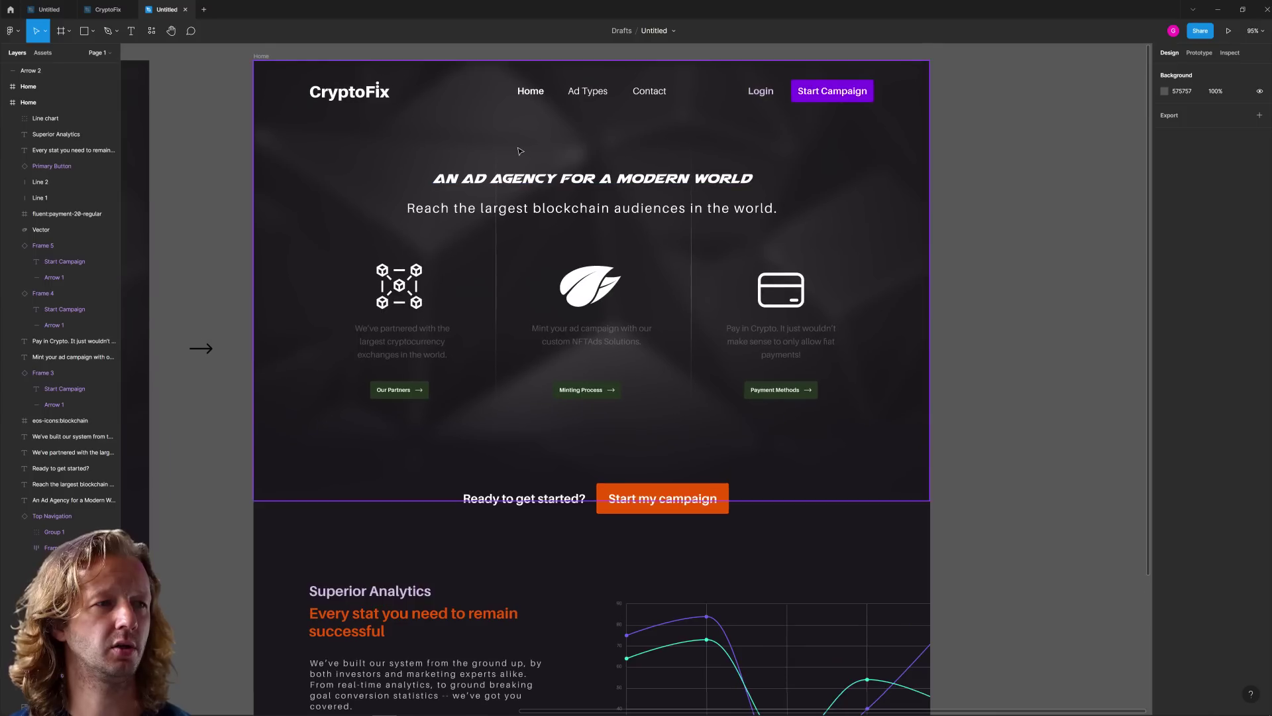
scroll(530, 192, up, 2)
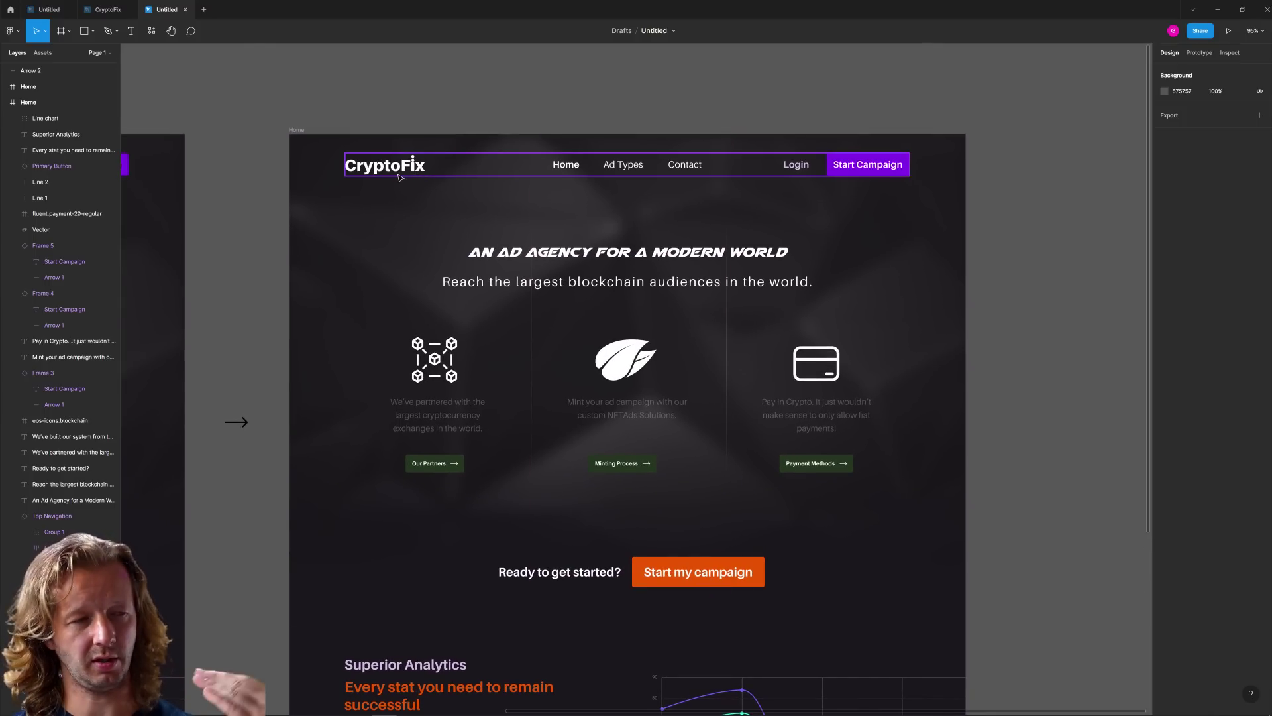
click(686, 176)
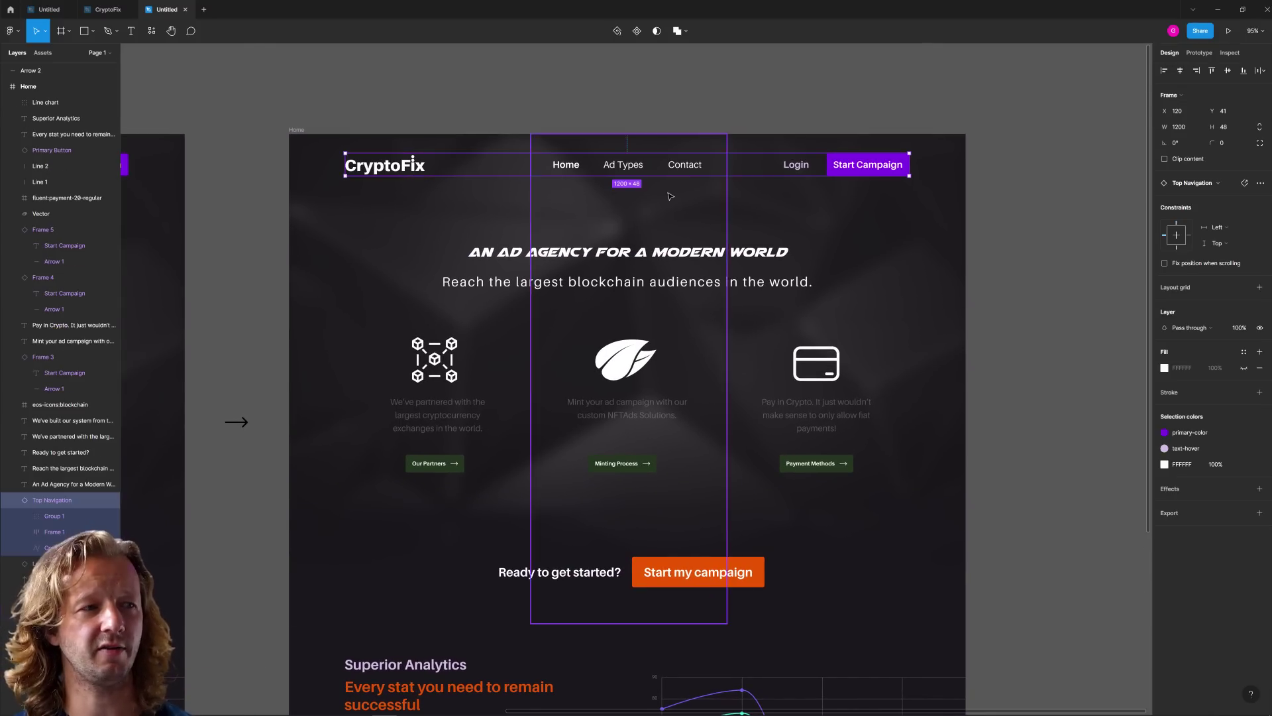
scroll(667, 185, up, 2)
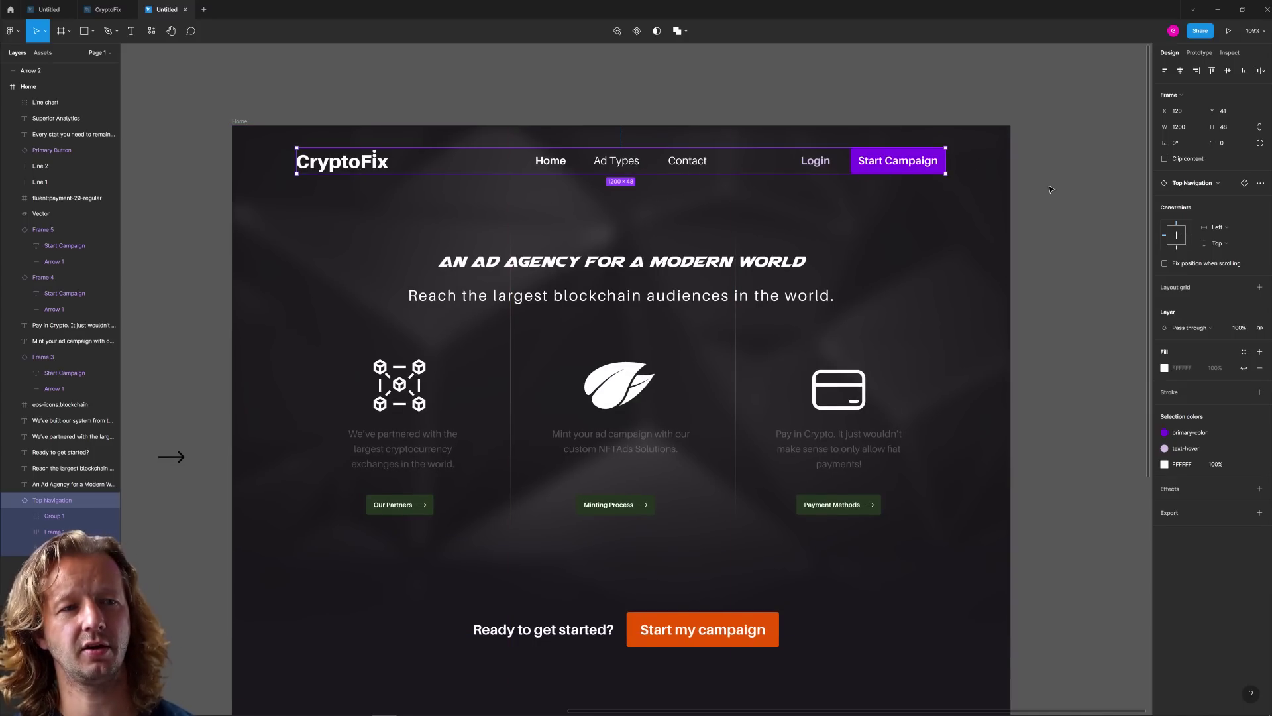
click(1068, 197)
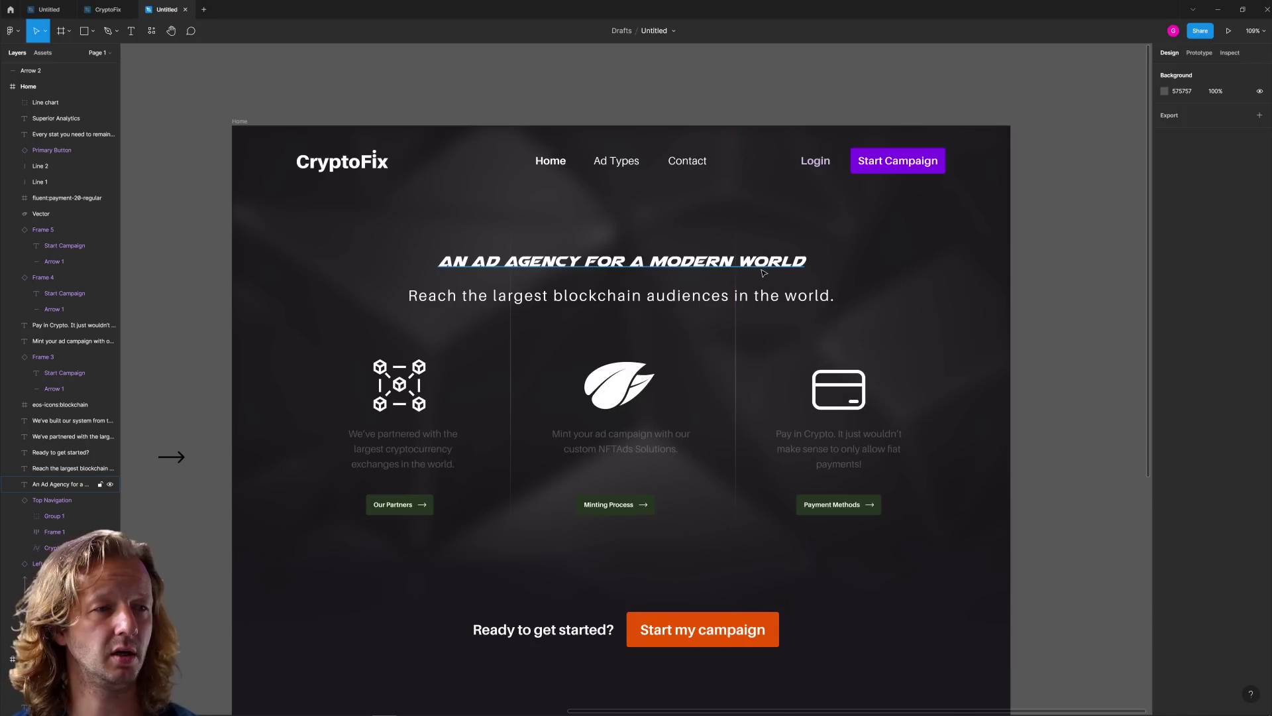
click(722, 268)
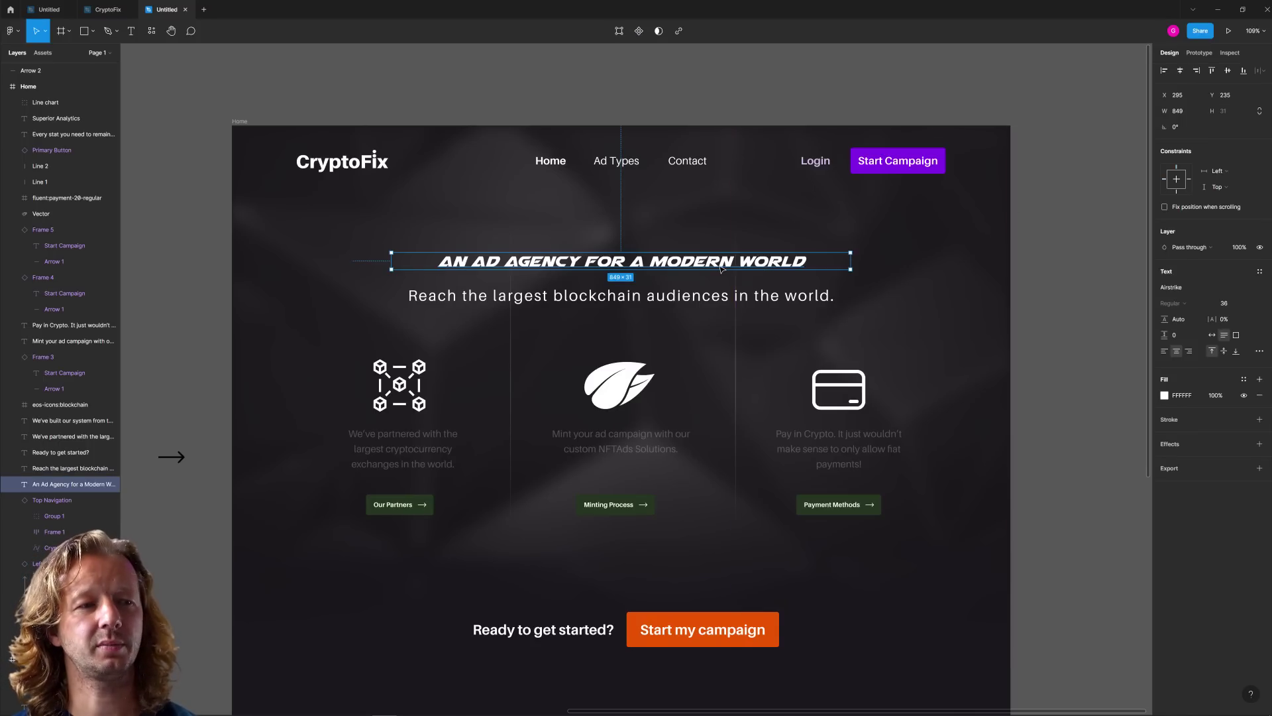
click(1068, 295)
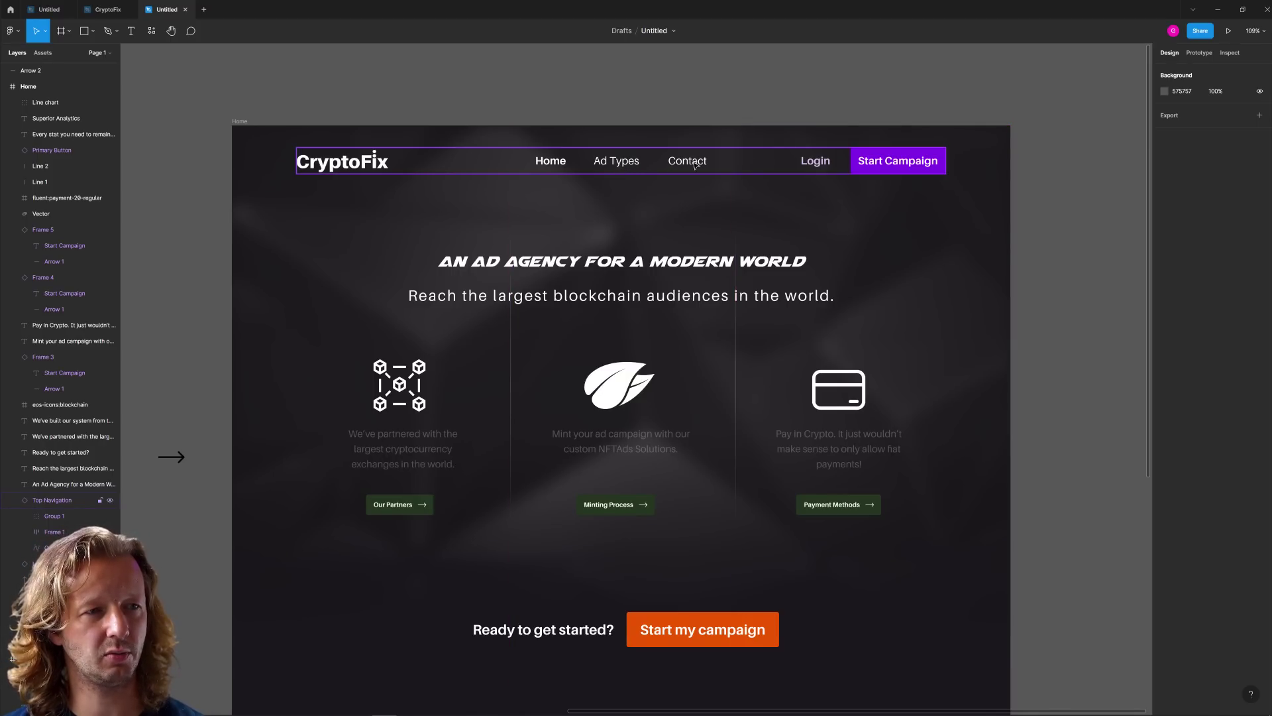
click(596, 464)
click(404, 457)
click(398, 505)
click(641, 448)
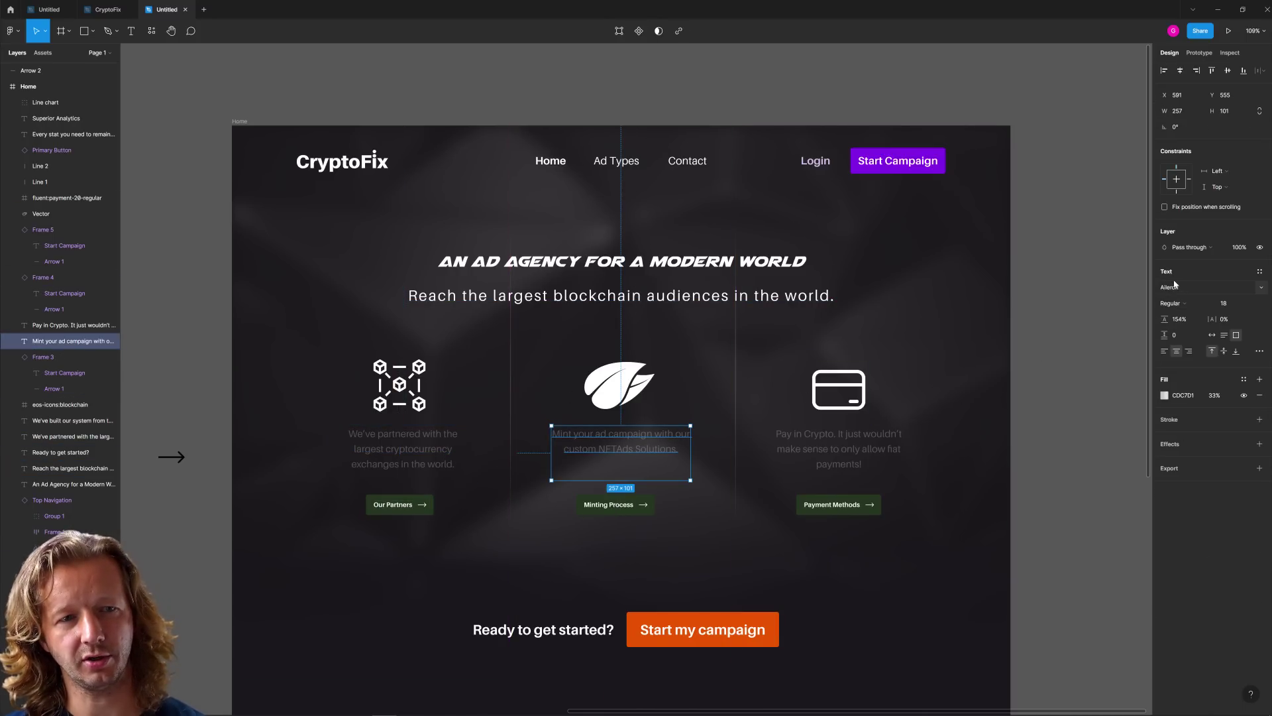
click(838, 448)
click(633, 451)
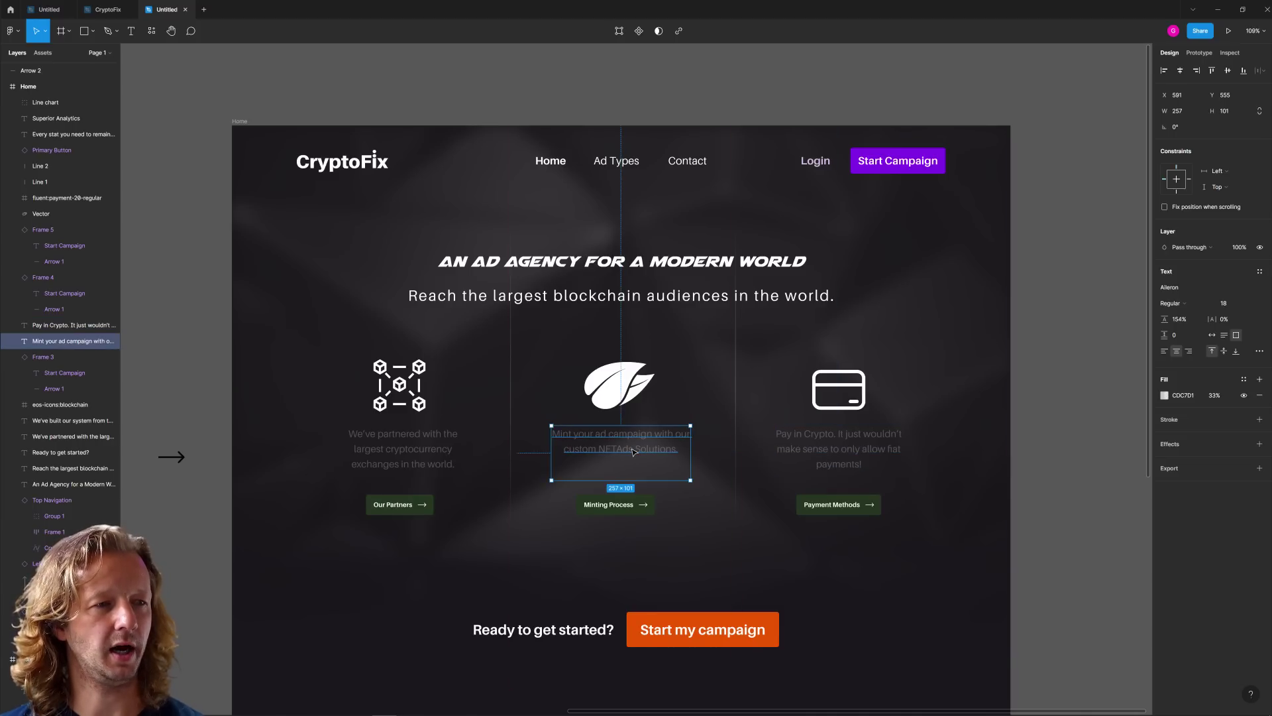
click(701, 271)
click(671, 287)
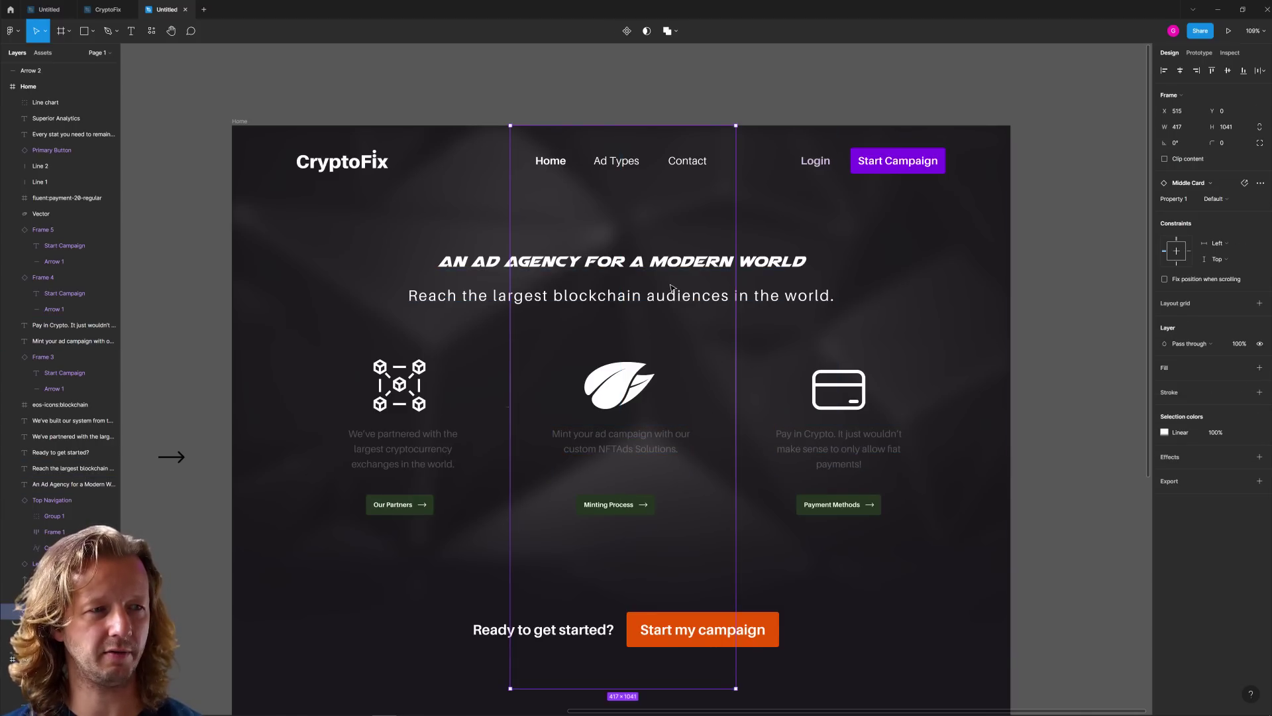
key(Escape)
scroll(626, 290, up, 3)
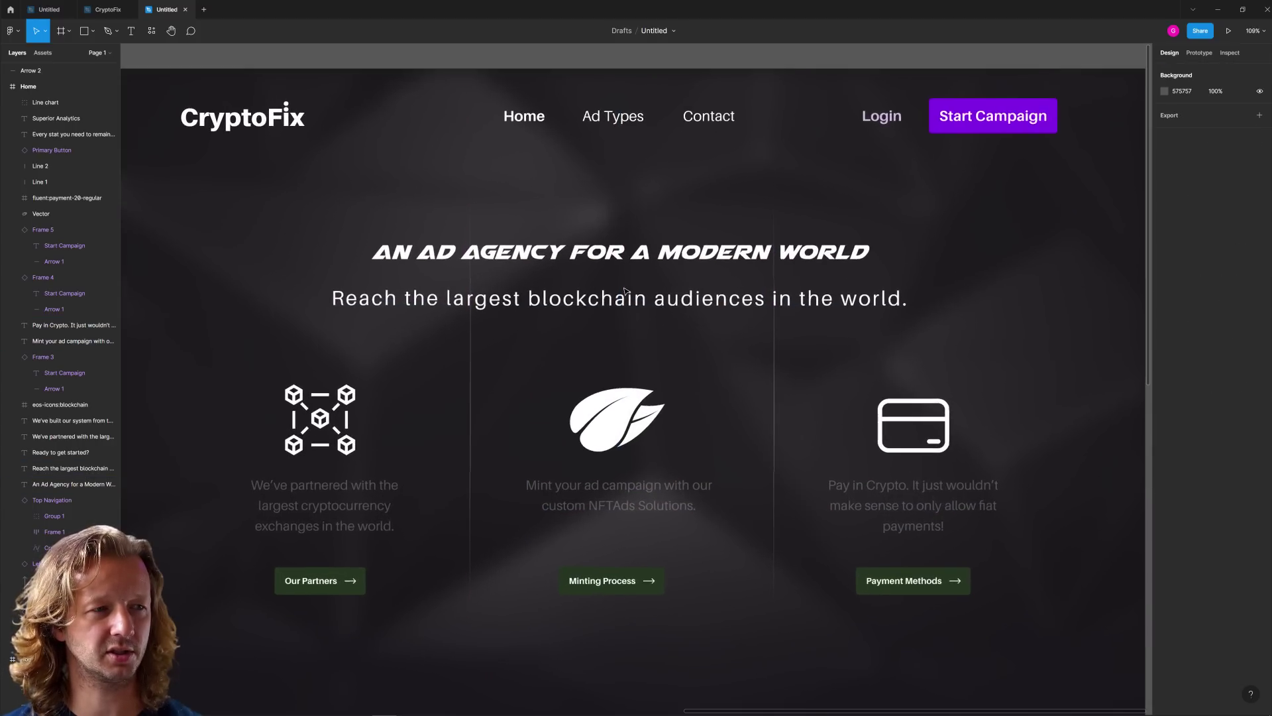
scroll(625, 290, up, 5)
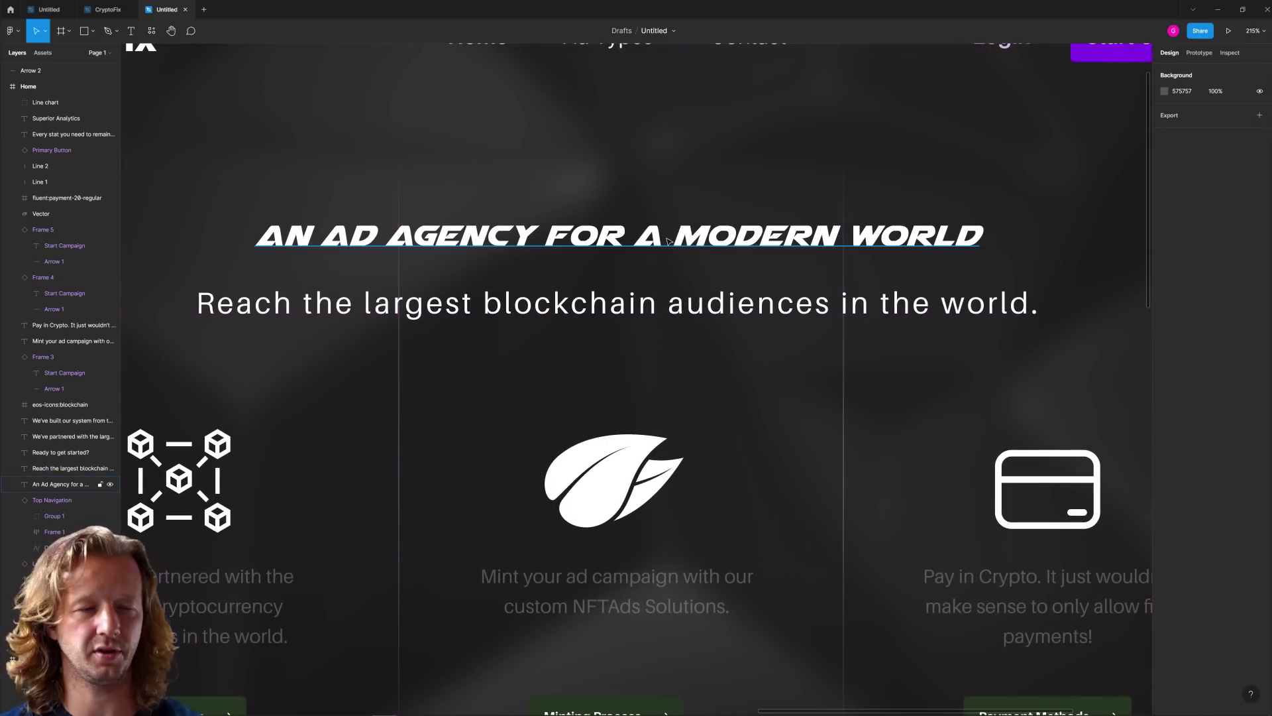
scroll(661, 237, down, 5)
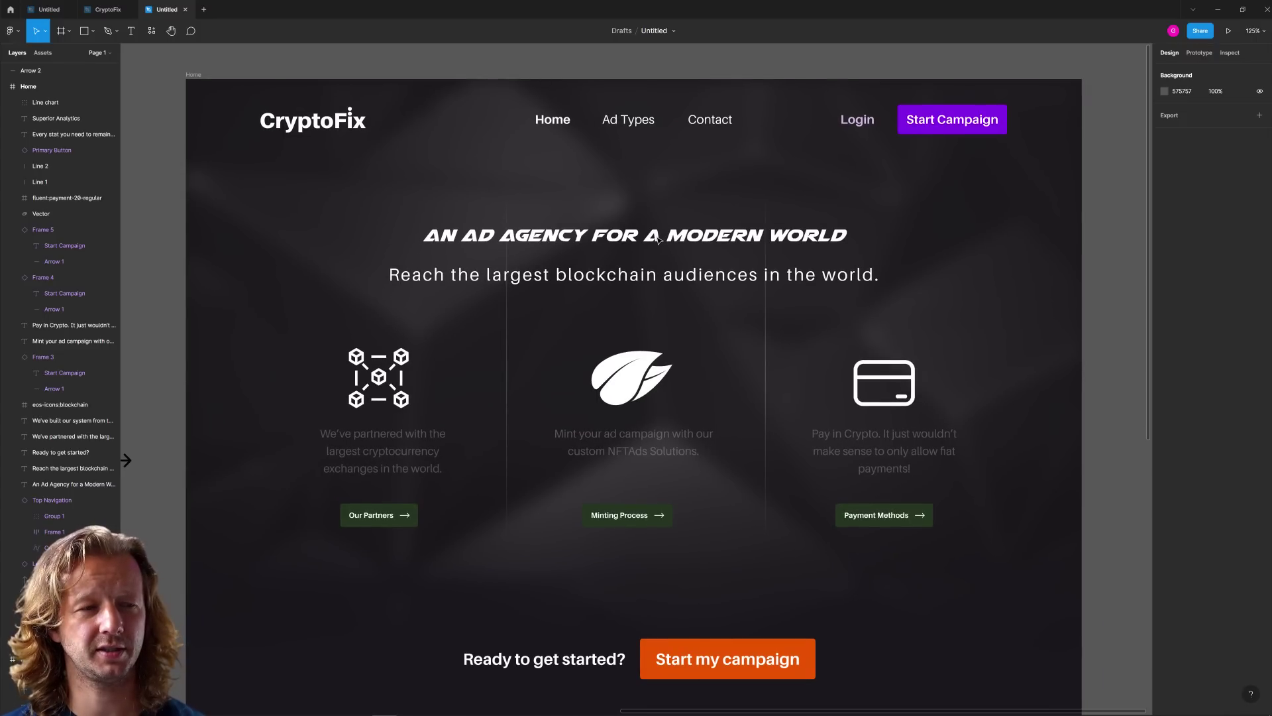
Step: Change the copy's 'An Ad Agency for a Modern World' headline font to Aileron
click(658, 239)
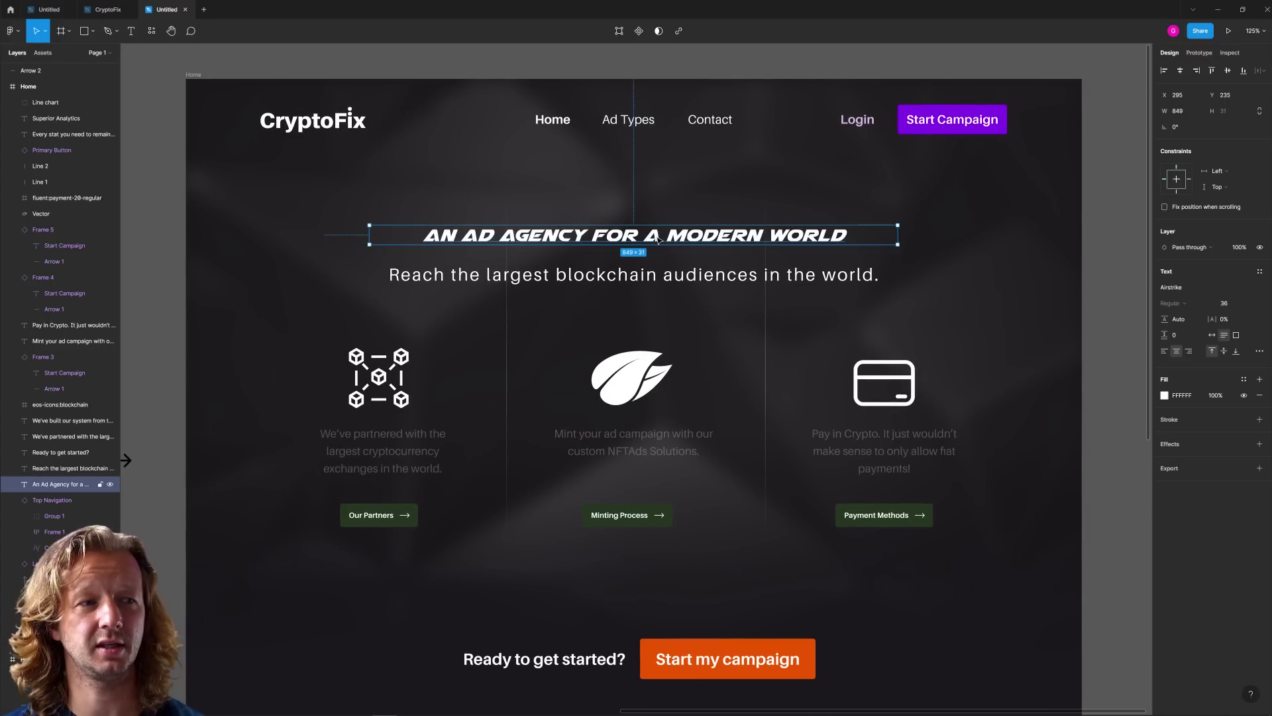
click(1183, 287)
key(Return)
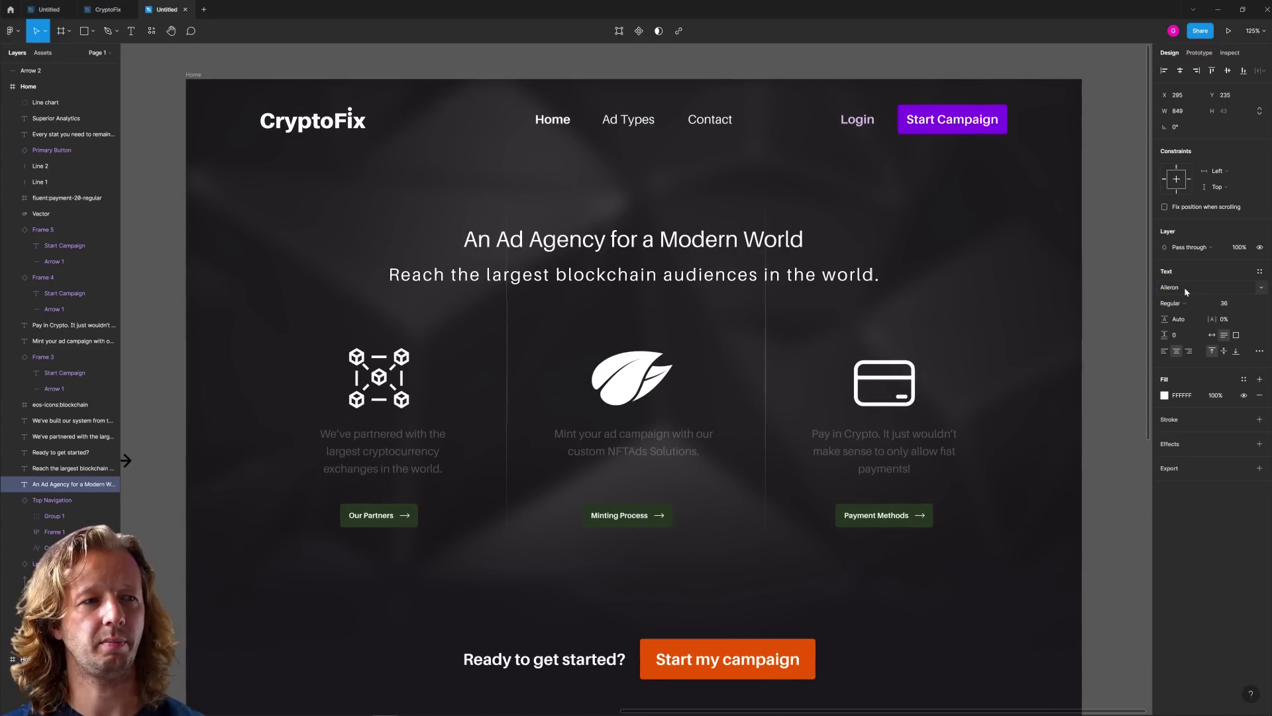
click(1108, 296)
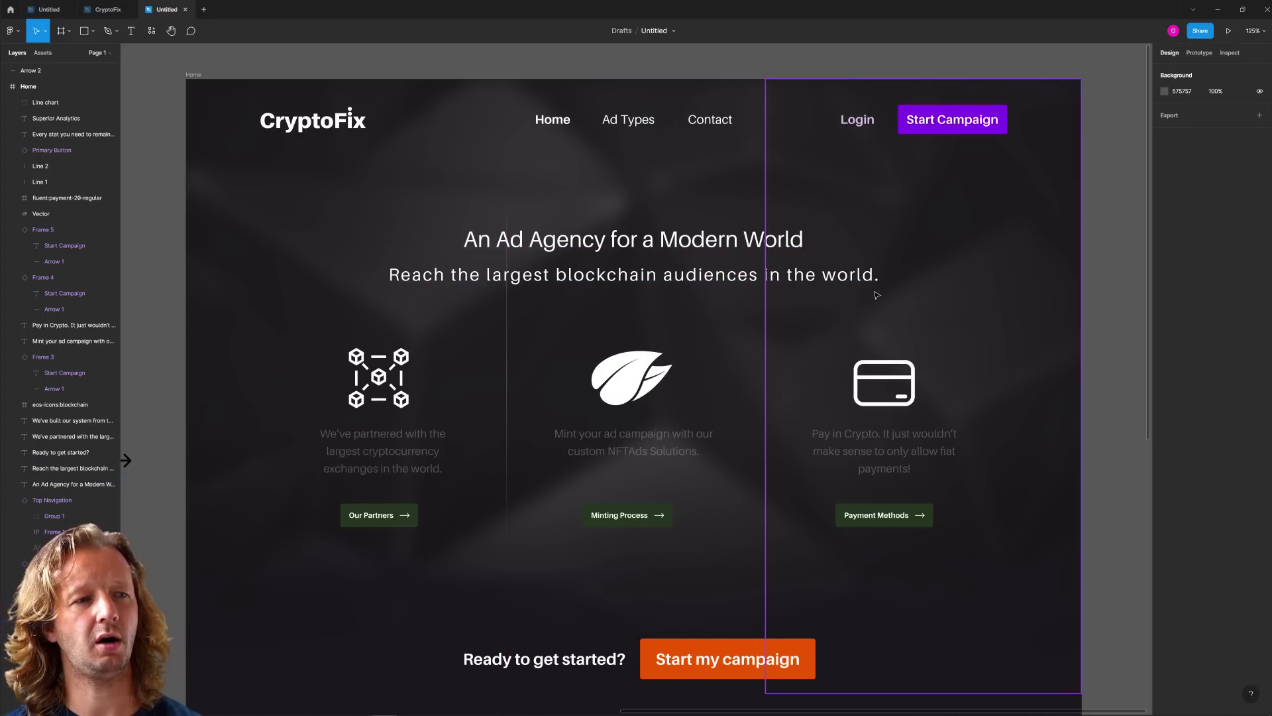
scroll(862, 291, up, 3)
Step: Select the hero headline and set its font size to 60
scroll(714, 234, left, 2)
click(713, 231)
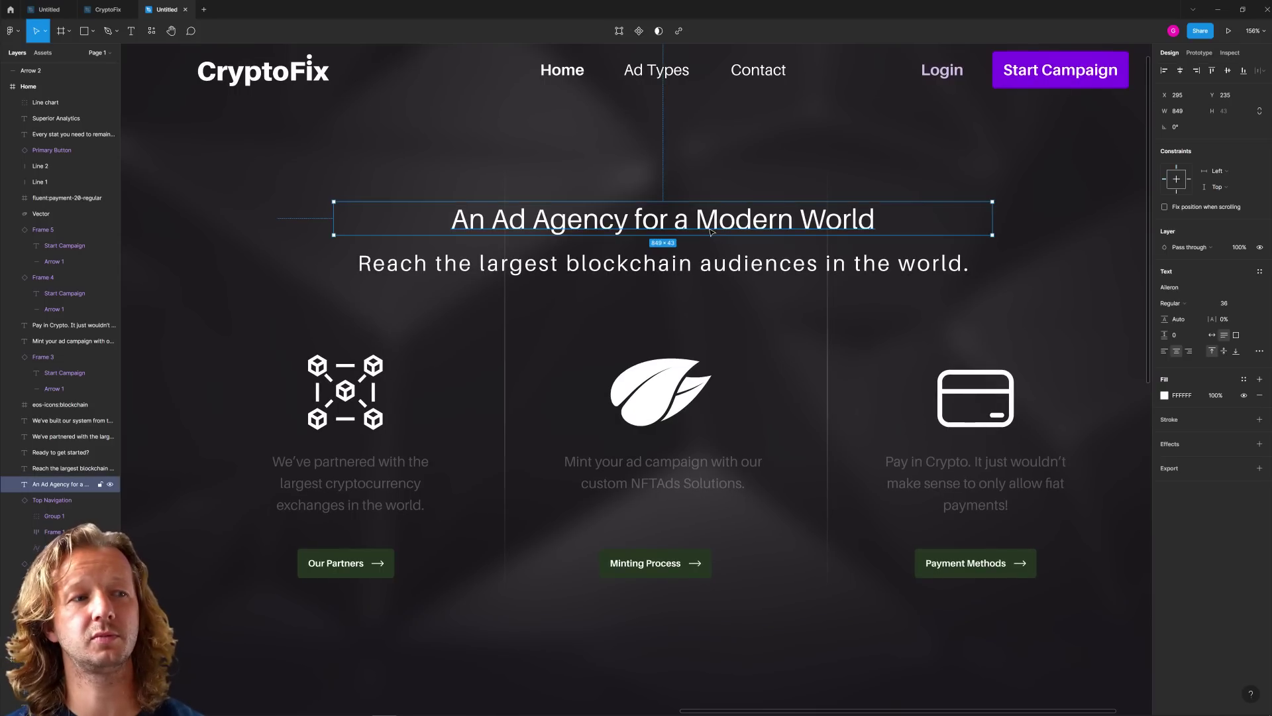
click(718, 273)
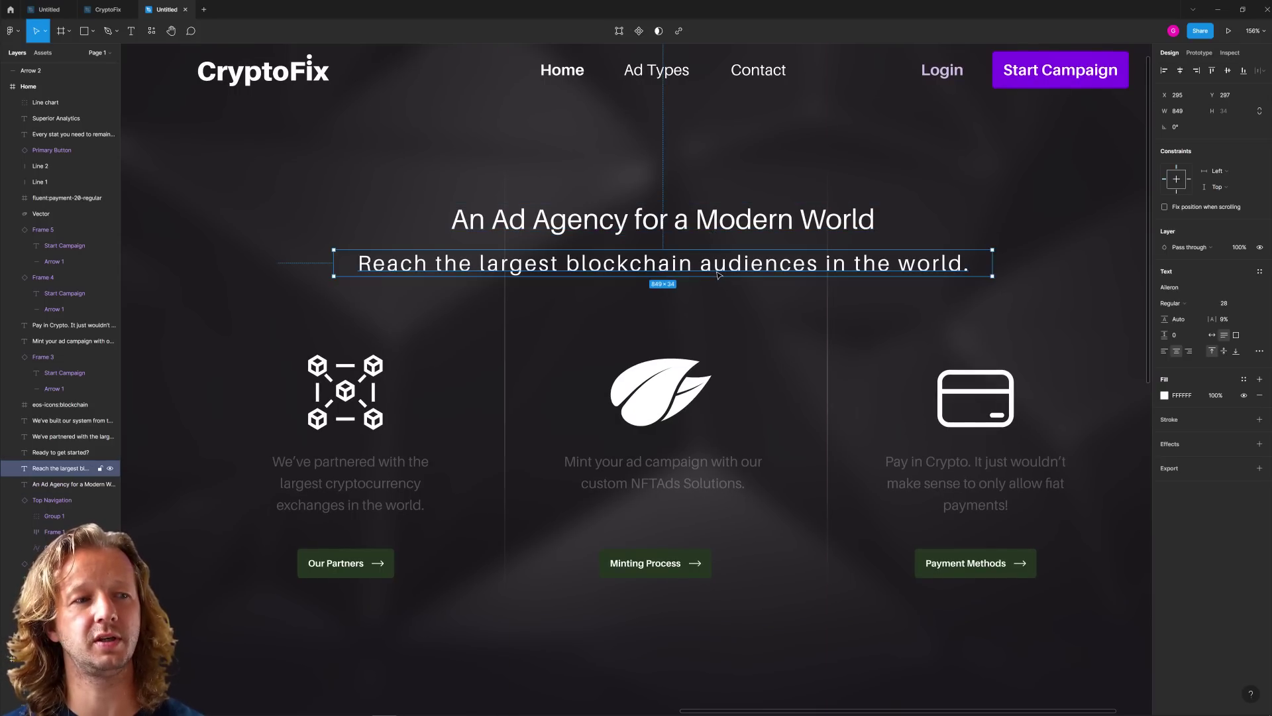
click(728, 225)
click(754, 273)
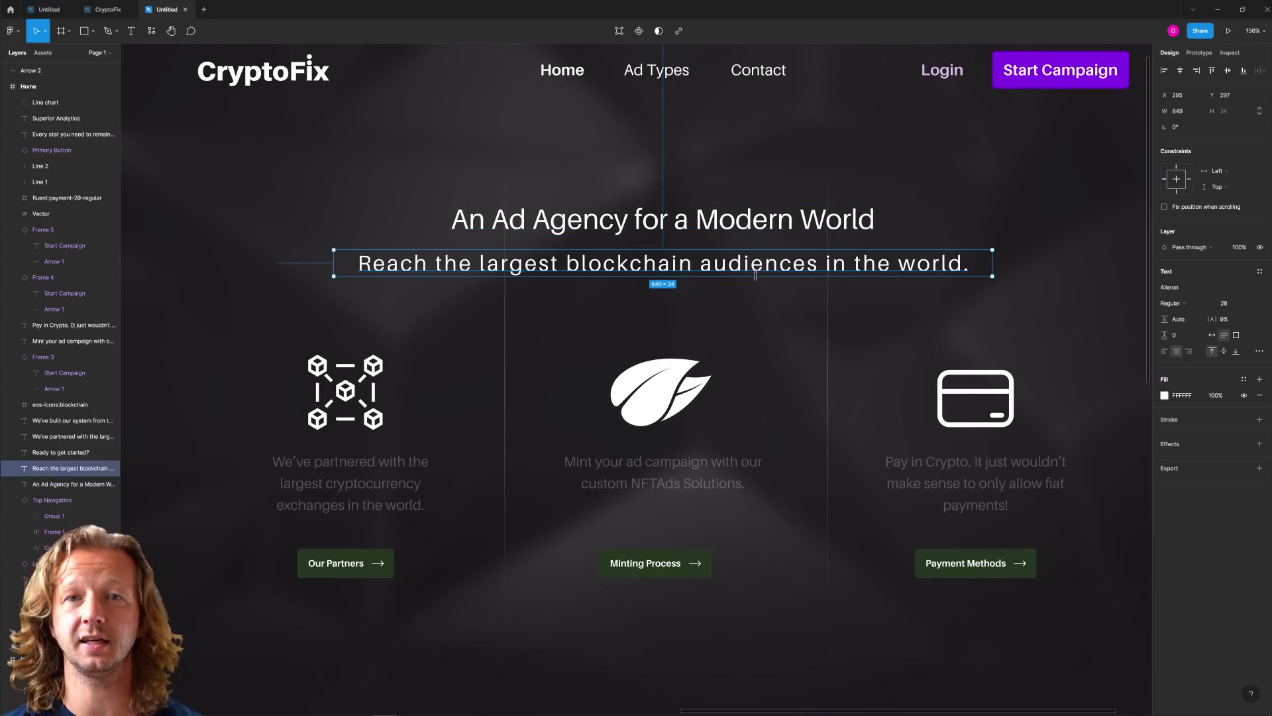
click(785, 229)
click(780, 268)
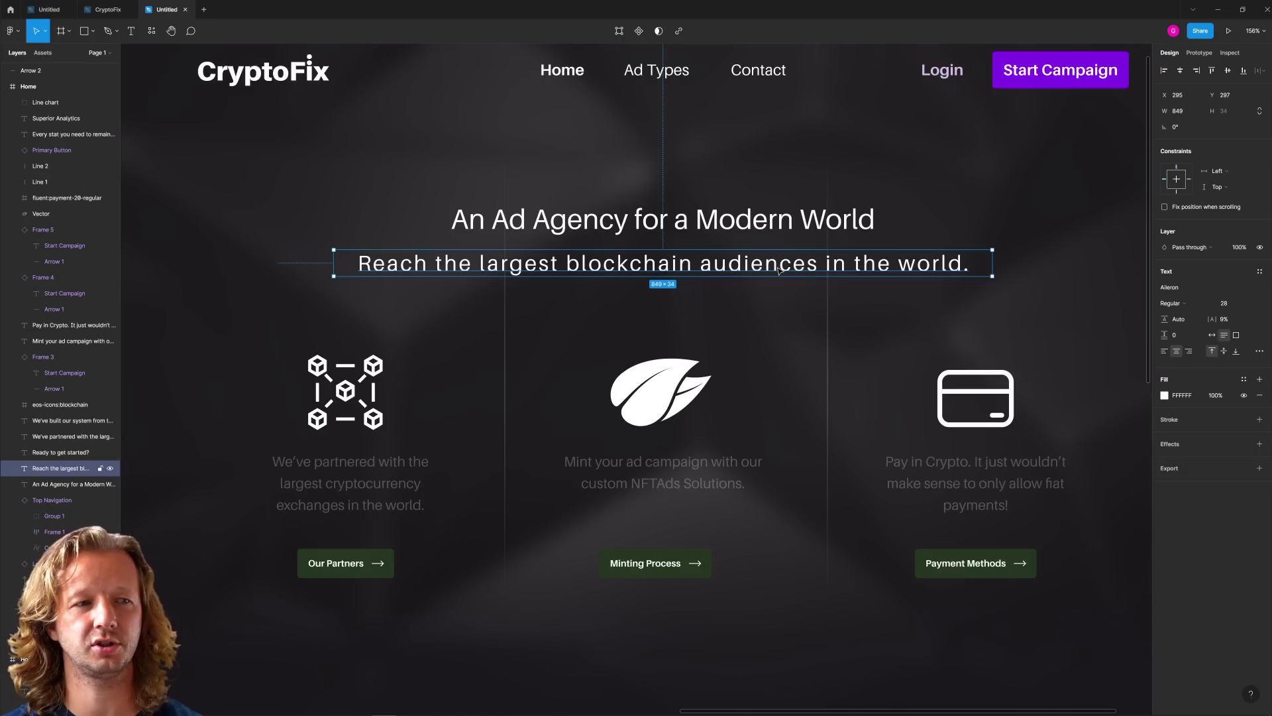
click(769, 232)
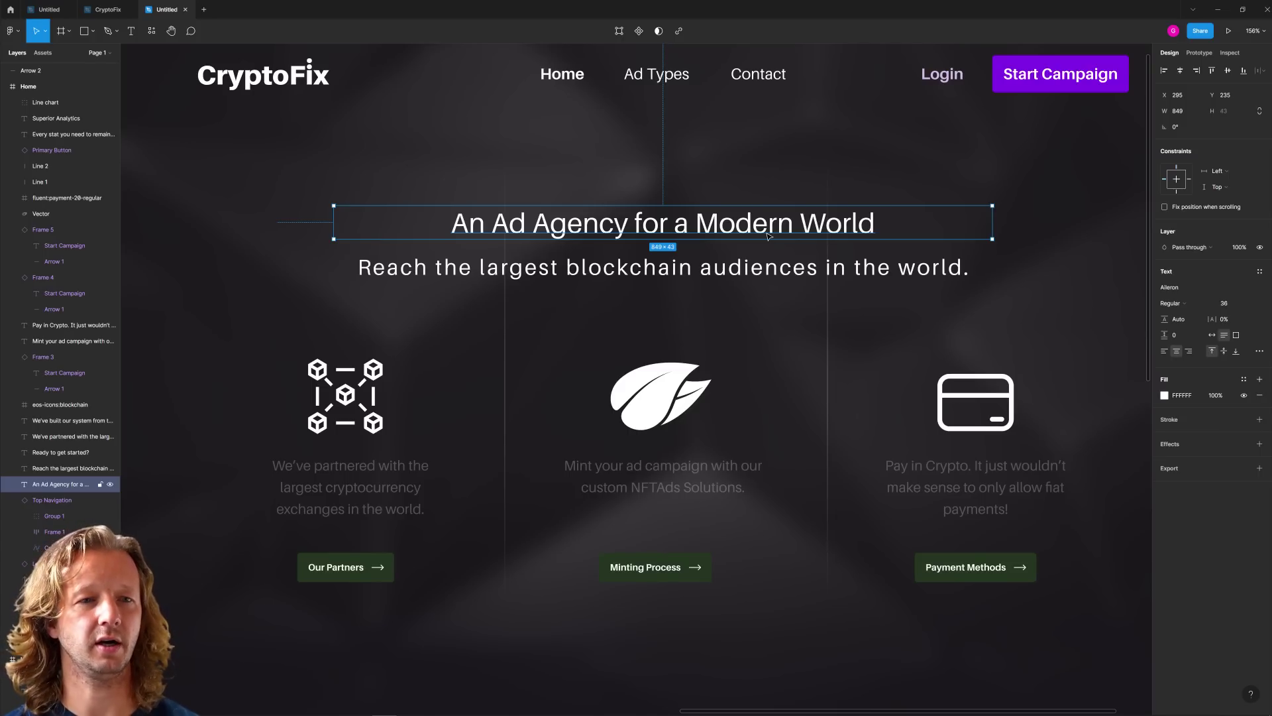
click(1226, 306)
text(6)
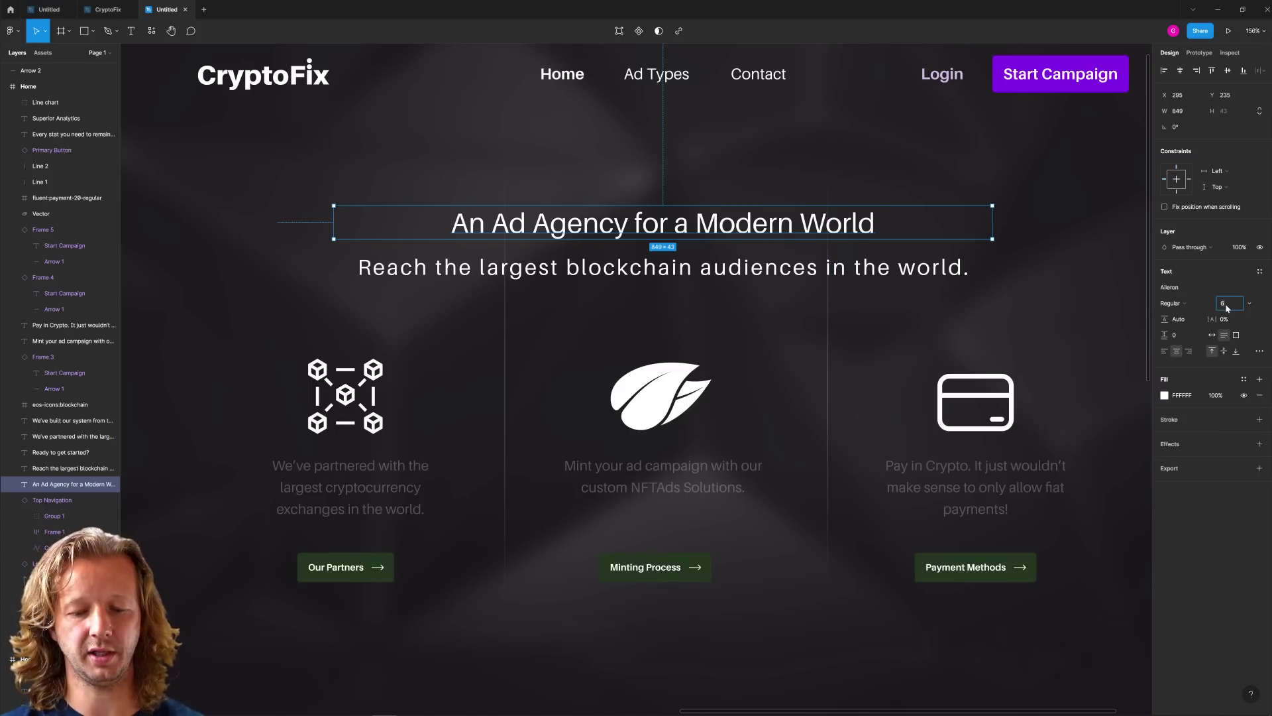
text(0)
key(Return)
Step: Make the headline Aileron Bold and raise its font size to 70
click(1183, 303)
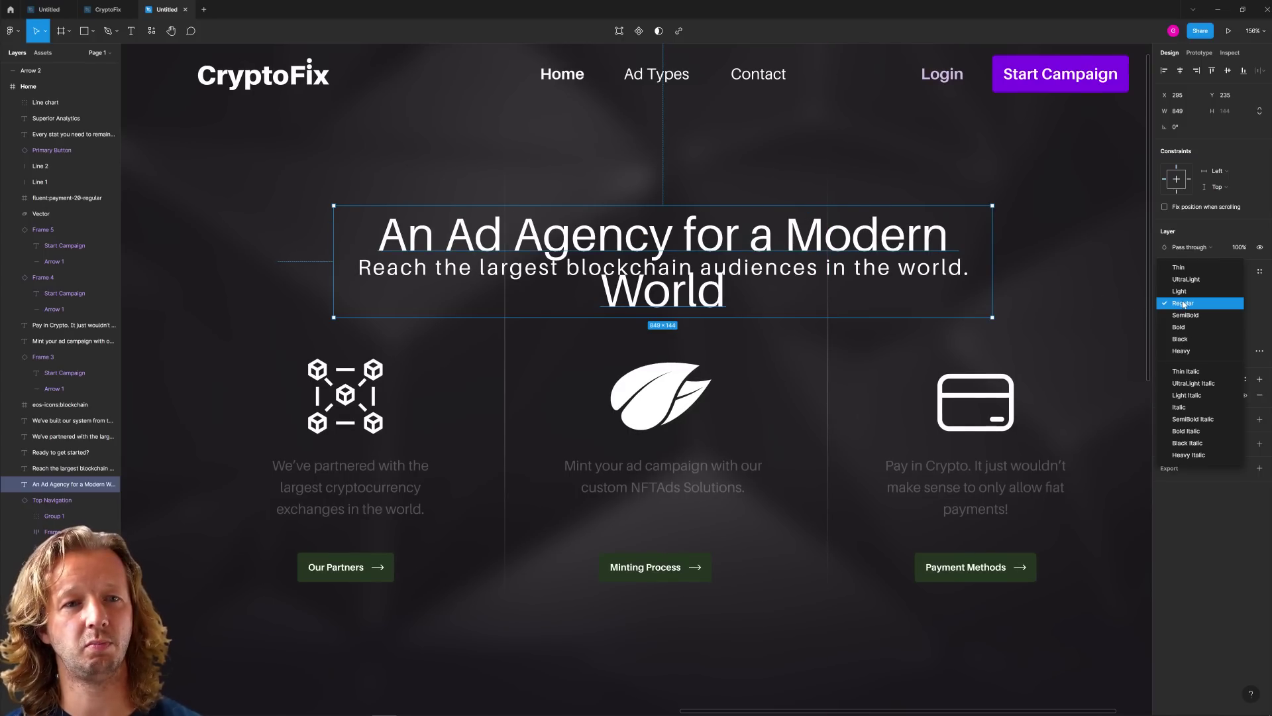
click(1186, 327)
click(1224, 303)
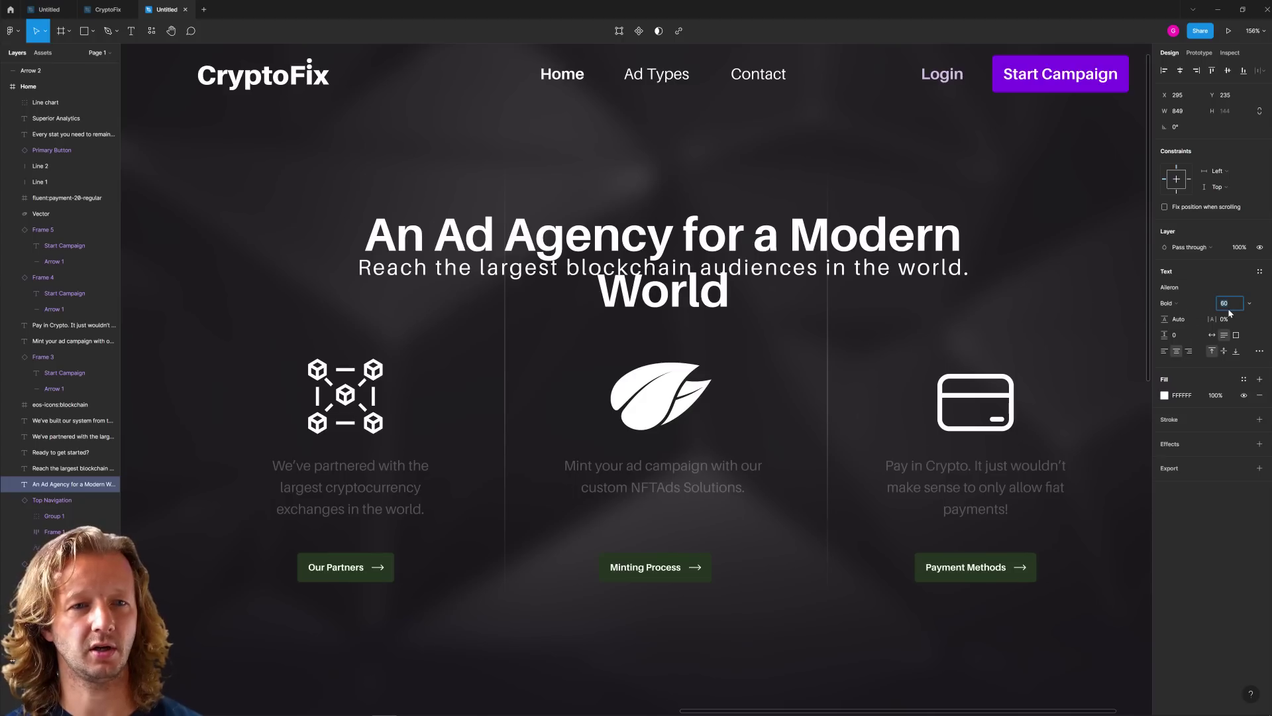
key(Return)
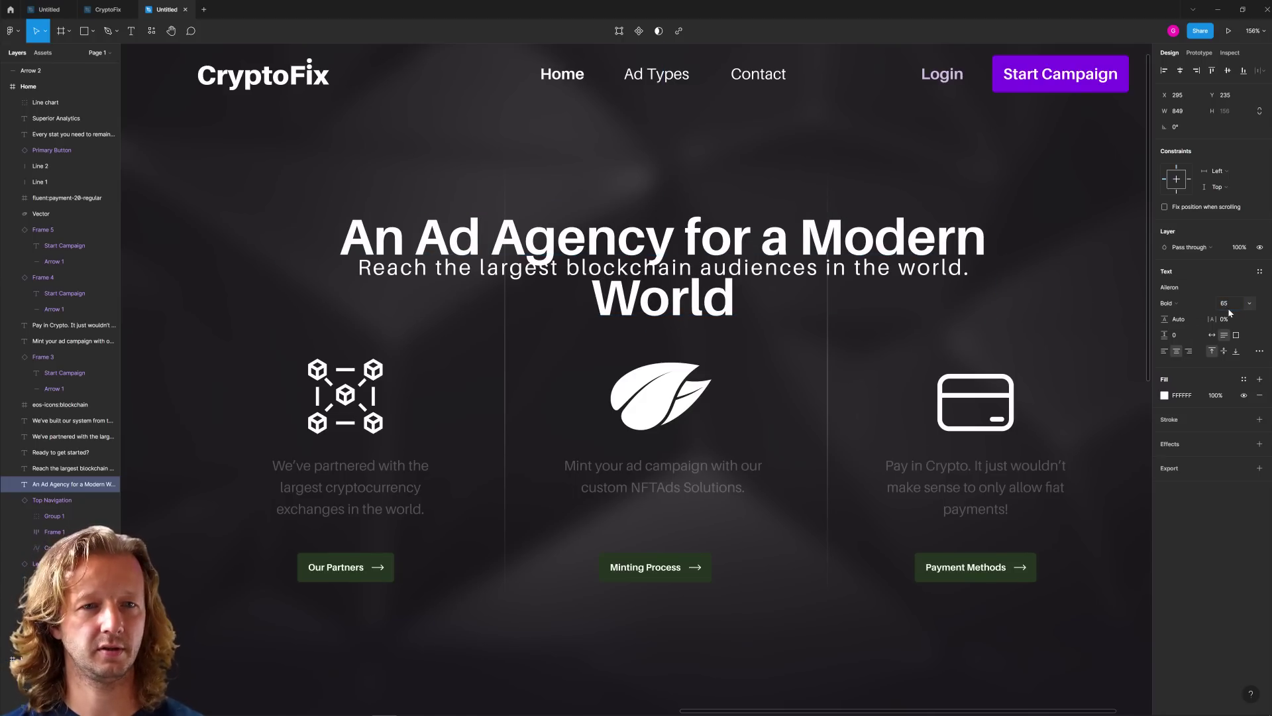
click(1227, 306)
text(70)
key(Return)
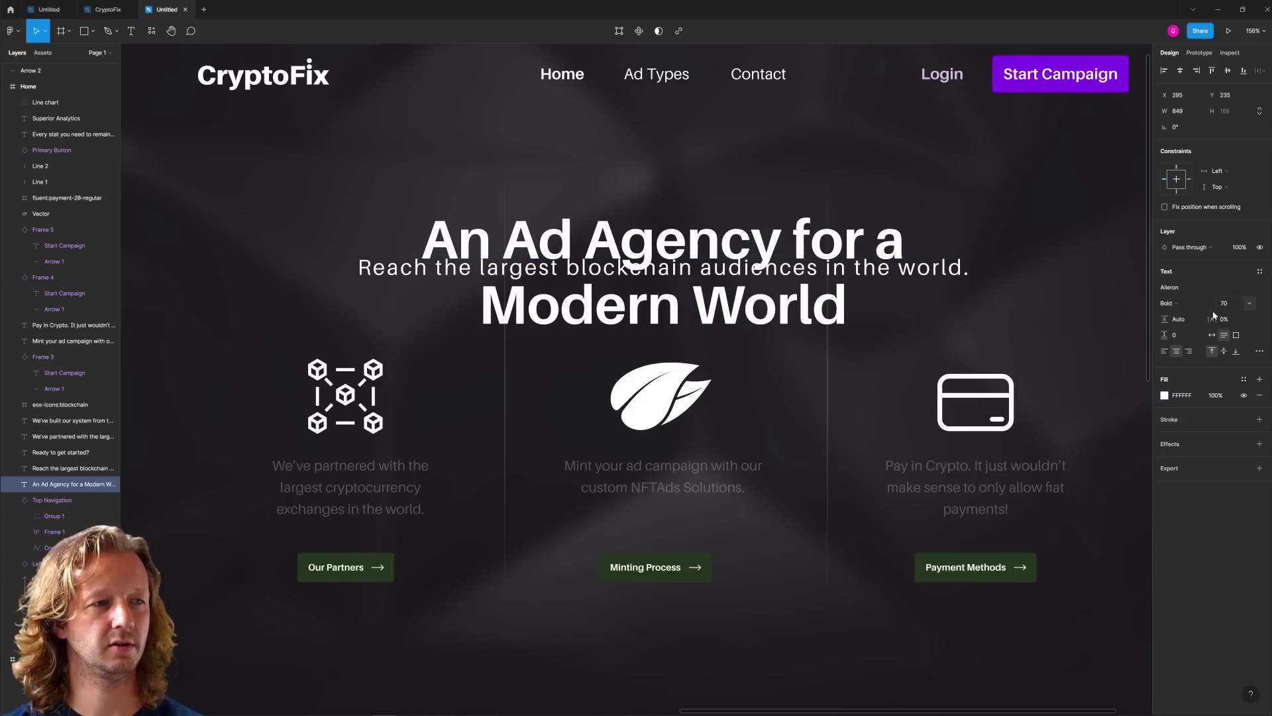
ctrl+scroll(726, 267, down, 5)
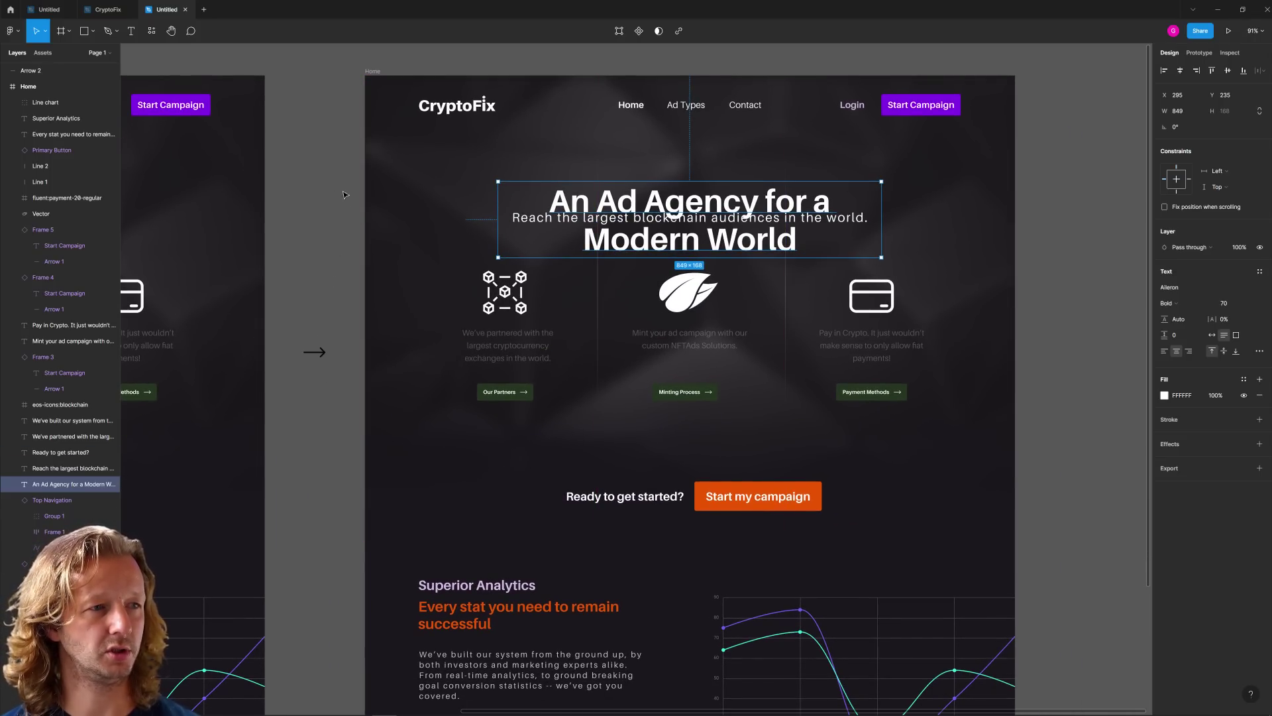
Step: Move the subtitle, feature cards and lower sections about 70 px down, leaving the headline in place
drag(344, 194, 1045, 470)
ctrl+scroll(991, 374, down, 3)
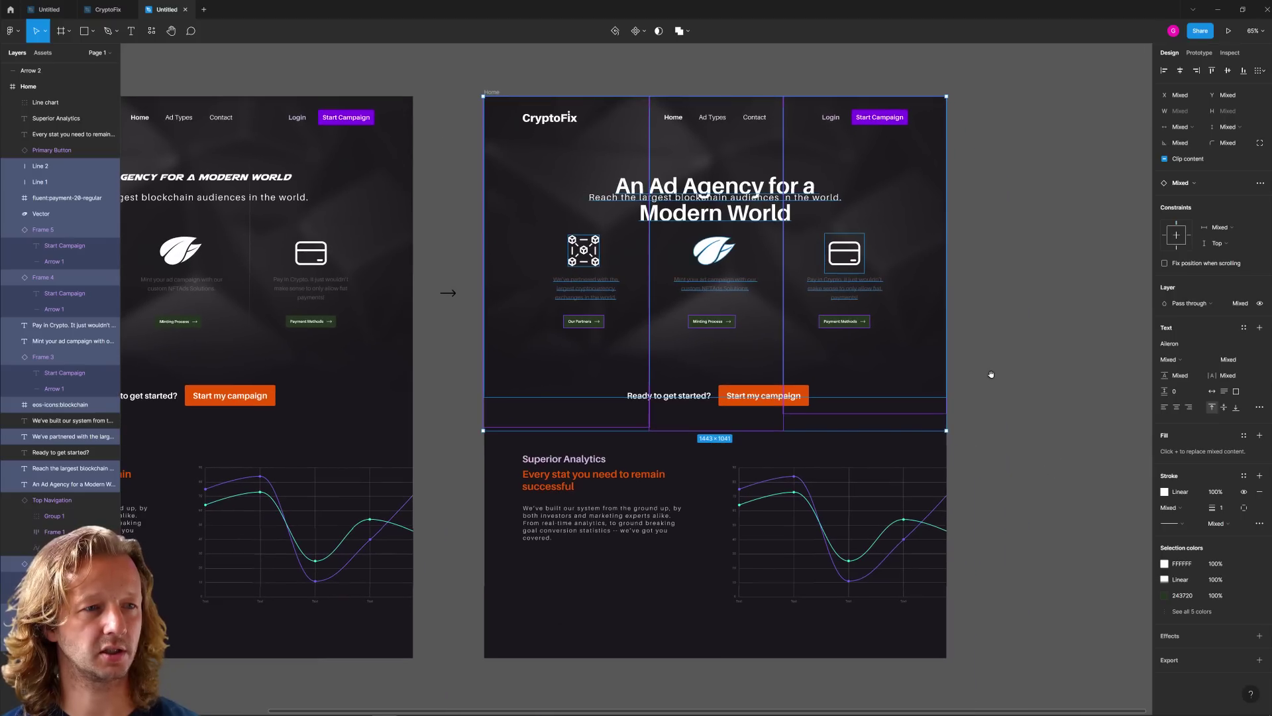
drag(472, 180, 982, 659)
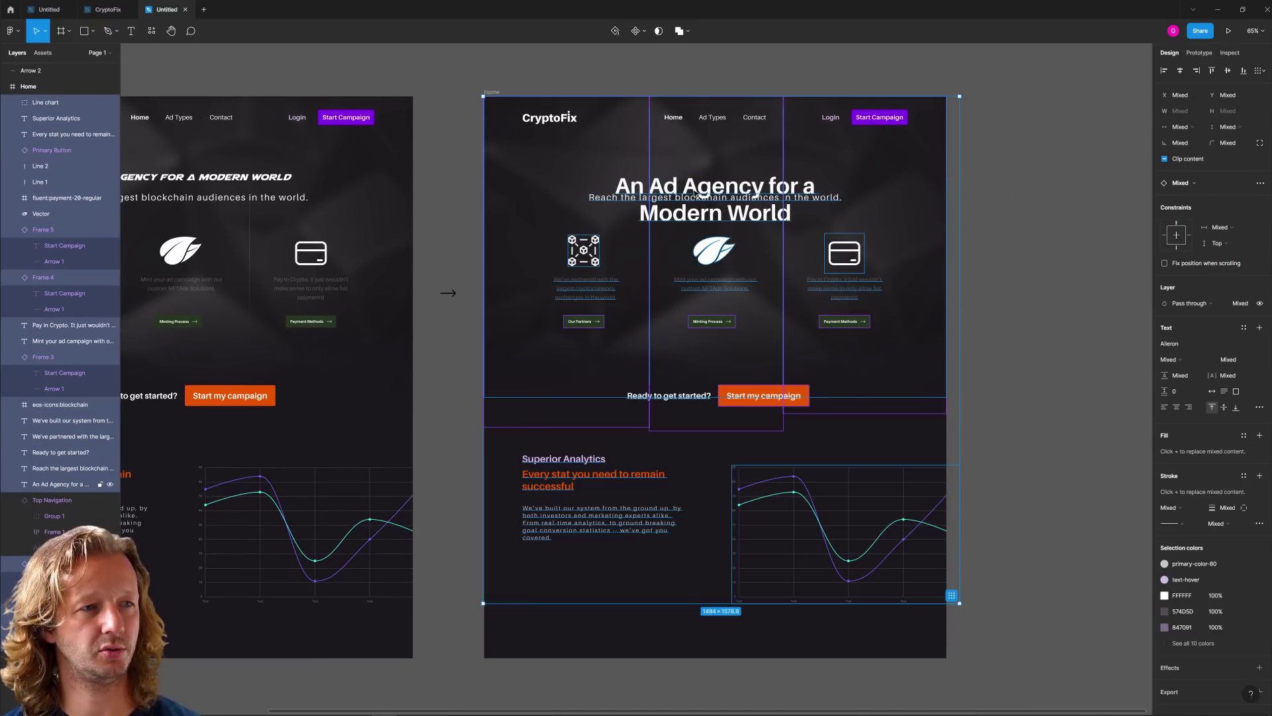
shift+click(695, 193)
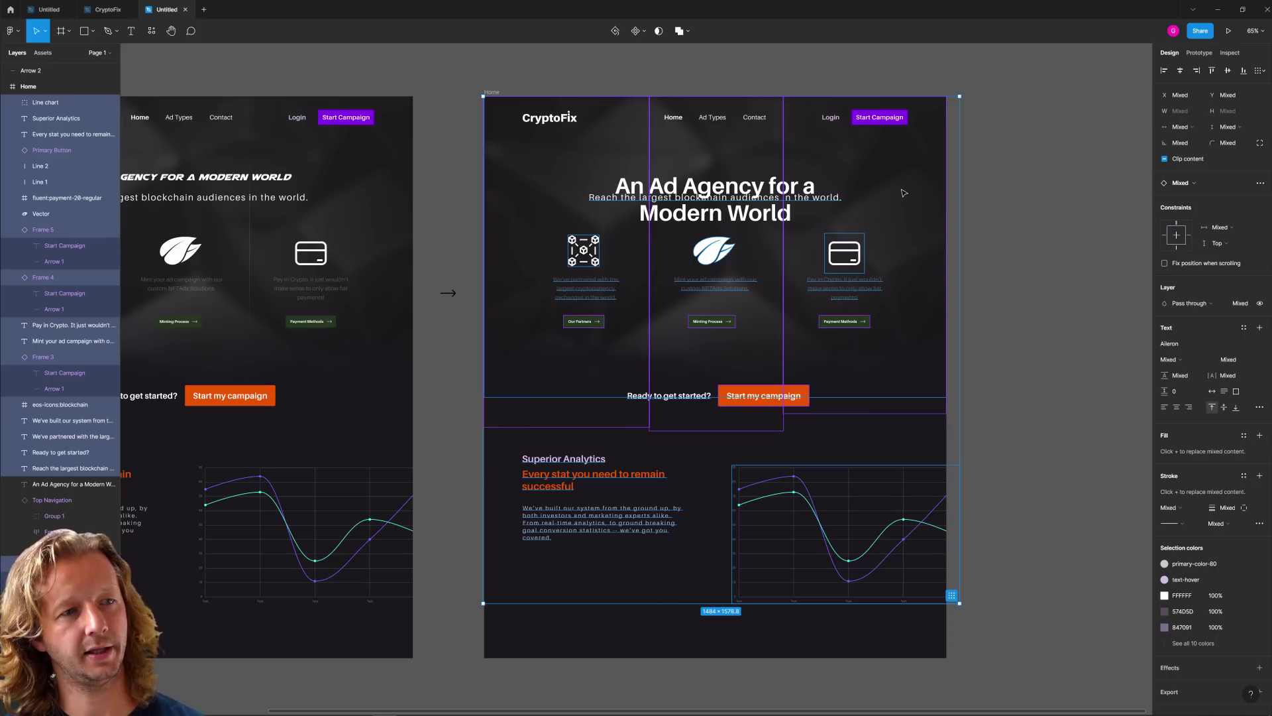
drag(903, 192, 900, 239)
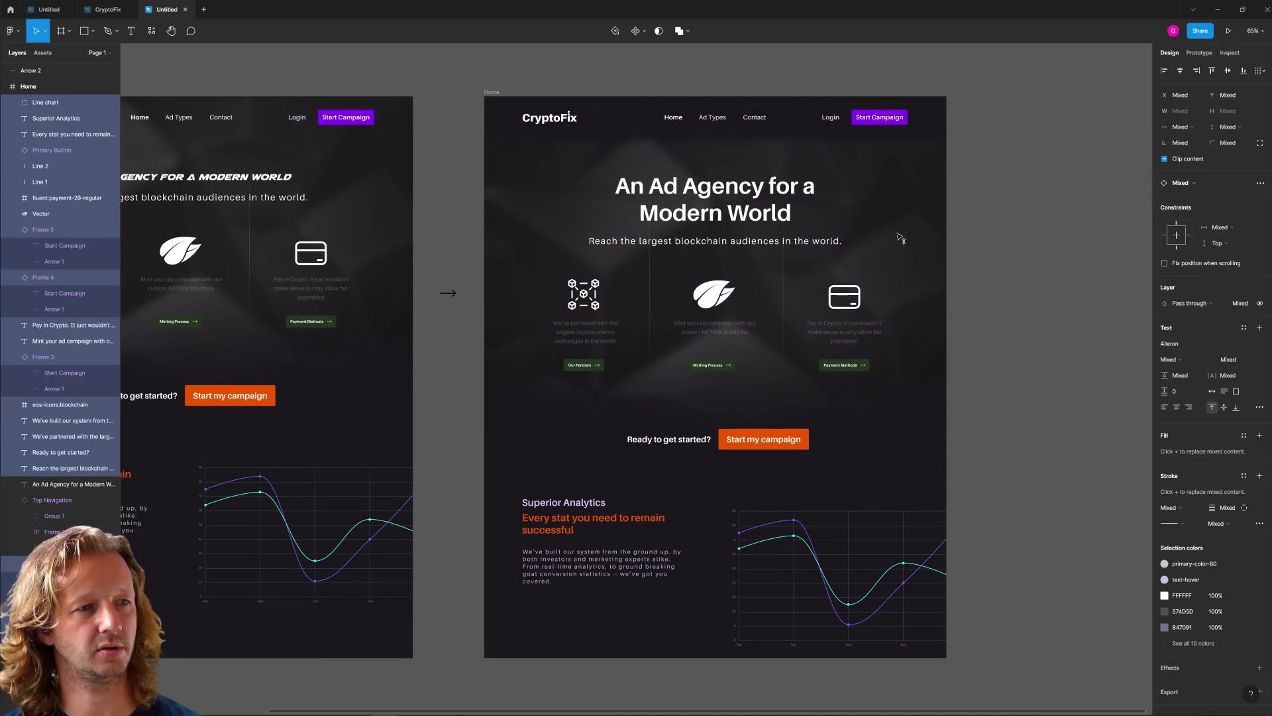
key(Escape)
click(825, 159)
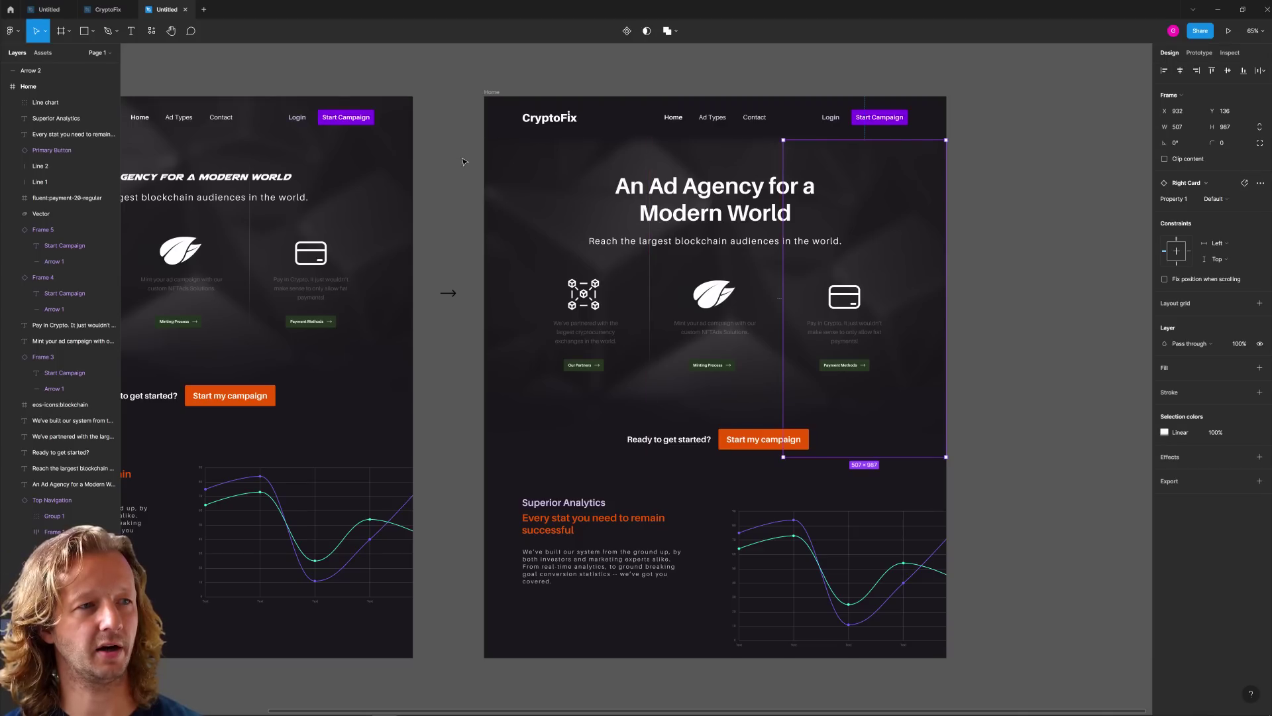
shift+click(743, 166)
shift+click(860, 127)
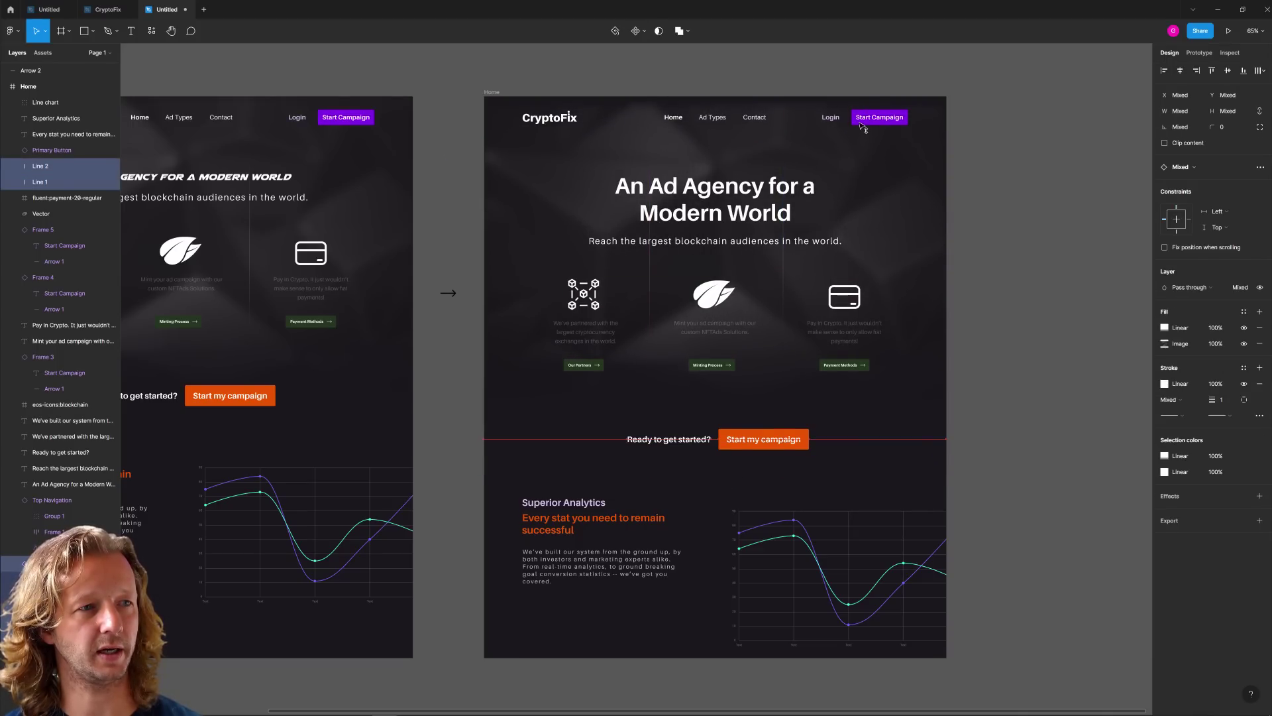
key(Escape)
scroll(765, 229, up, 5)
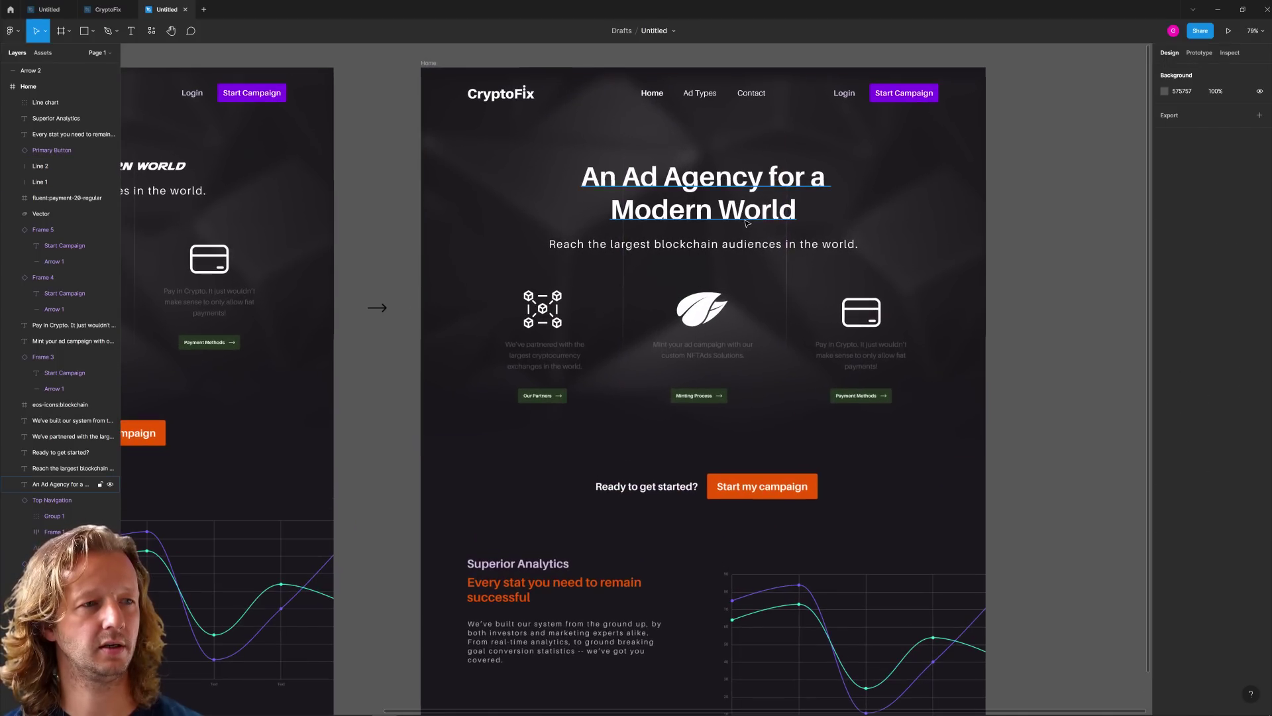
scroll(599, 242, left, 8)
scroll(696, 207, up, 3)
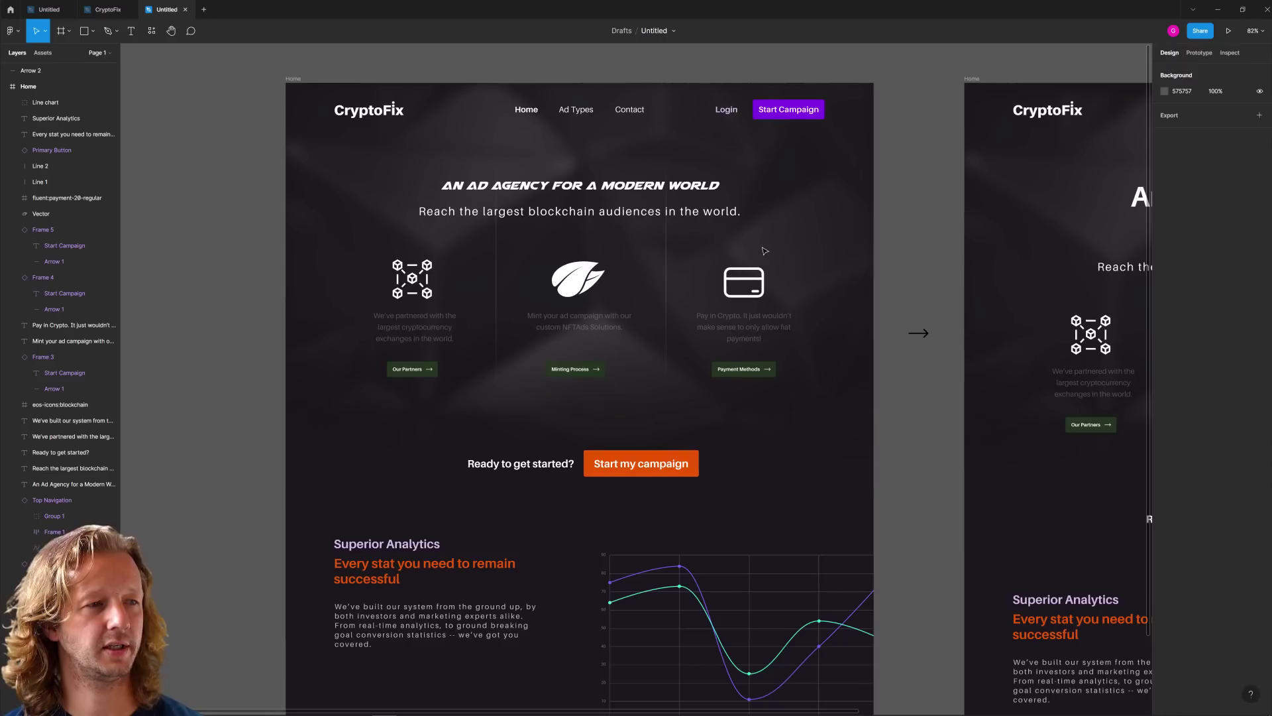
scroll(696, 207, up, 1)
scroll(696, 207, left, 2)
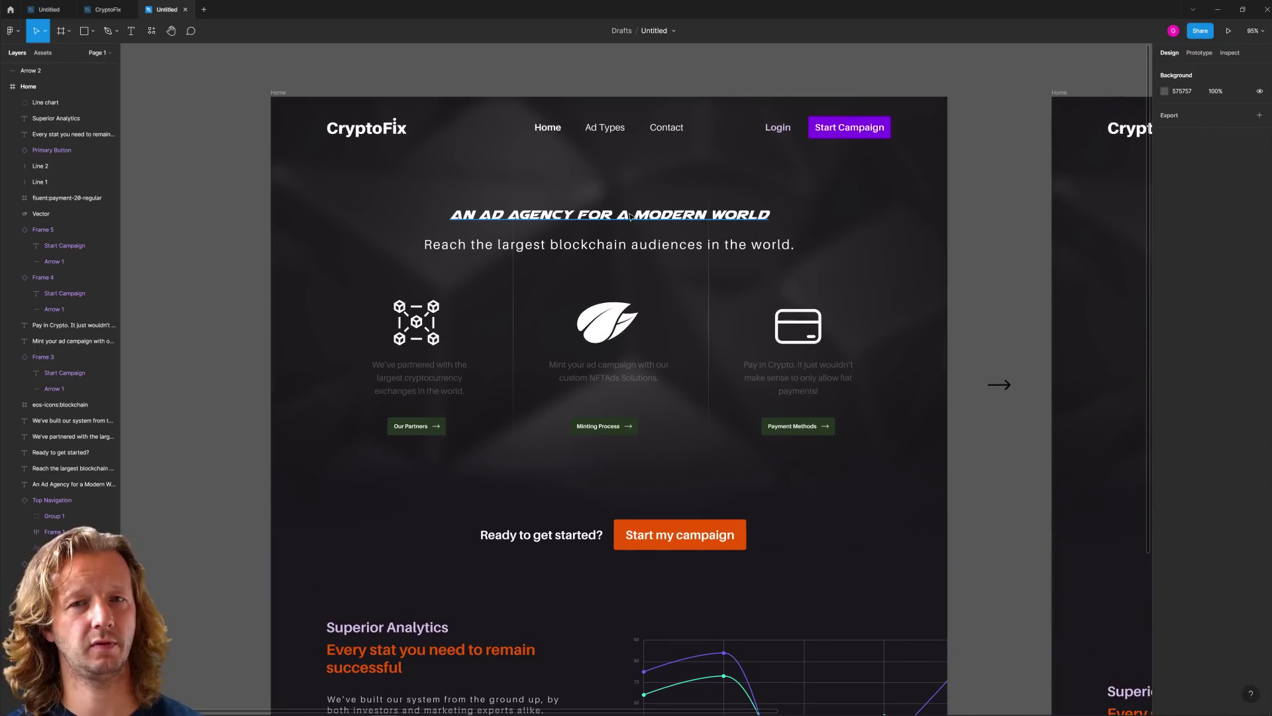
click(666, 220)
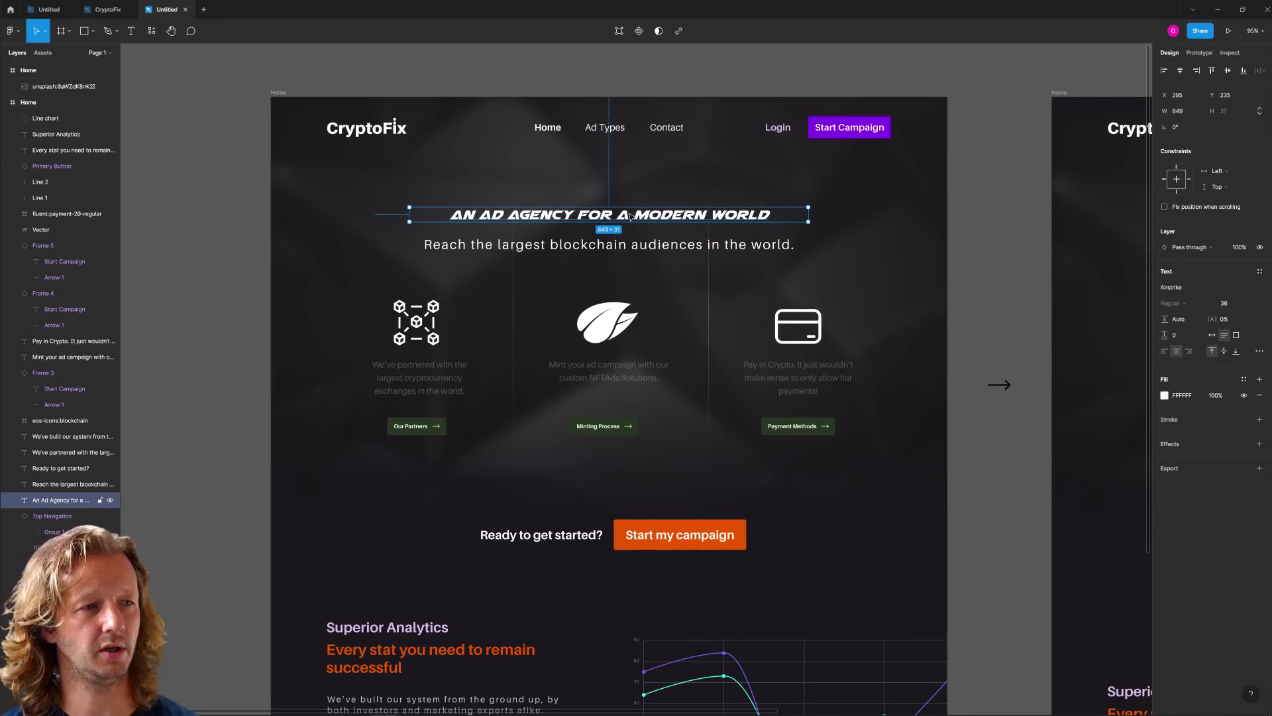
click(622, 93)
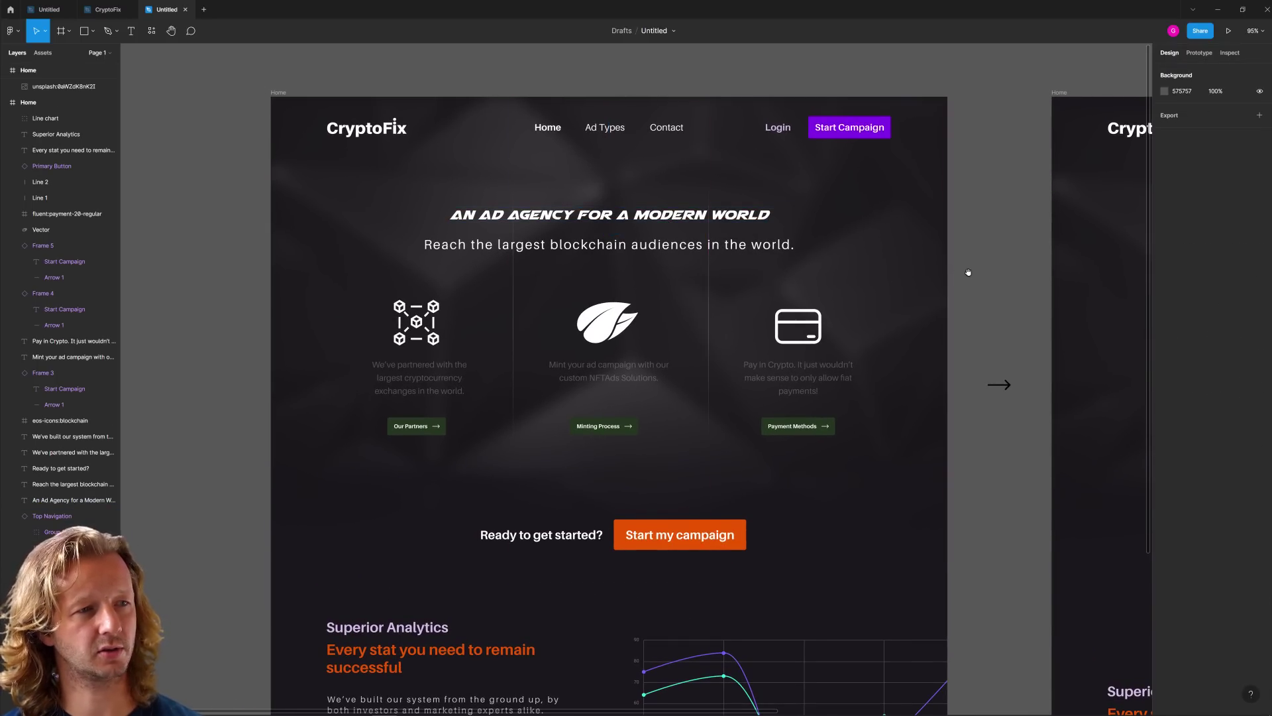
drag(968, 276, 211, 258)
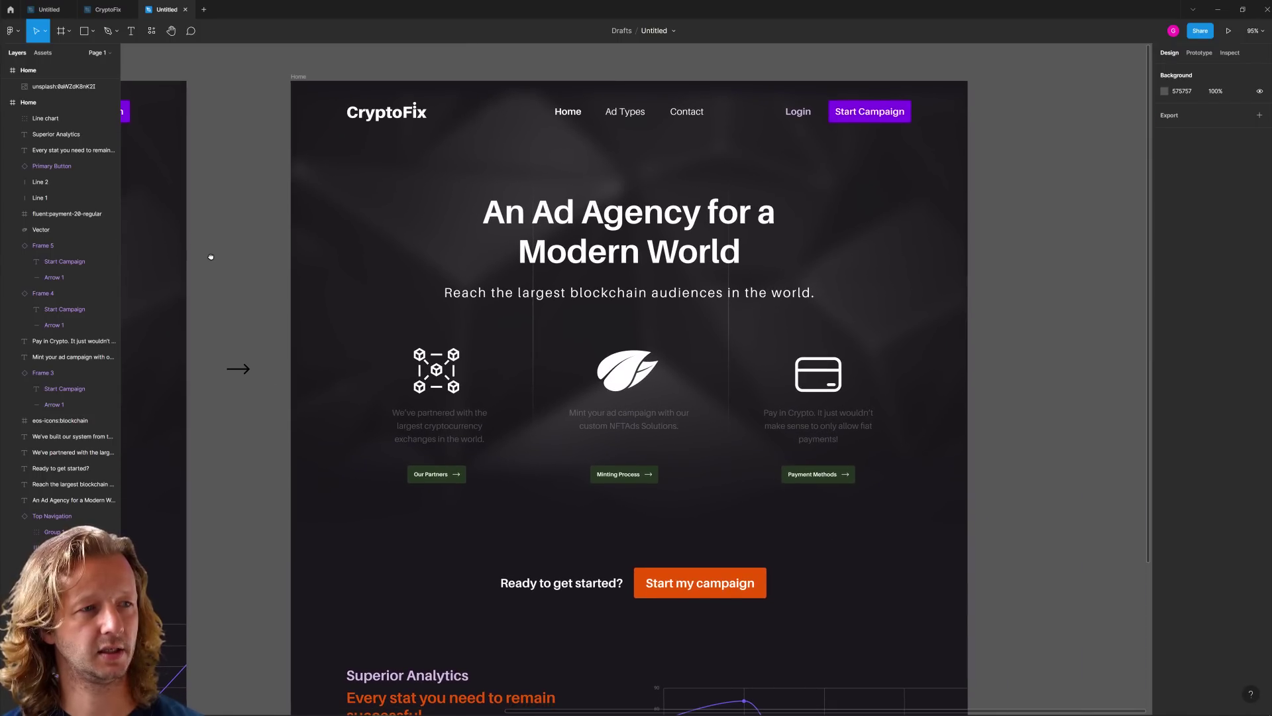
click(702, 231)
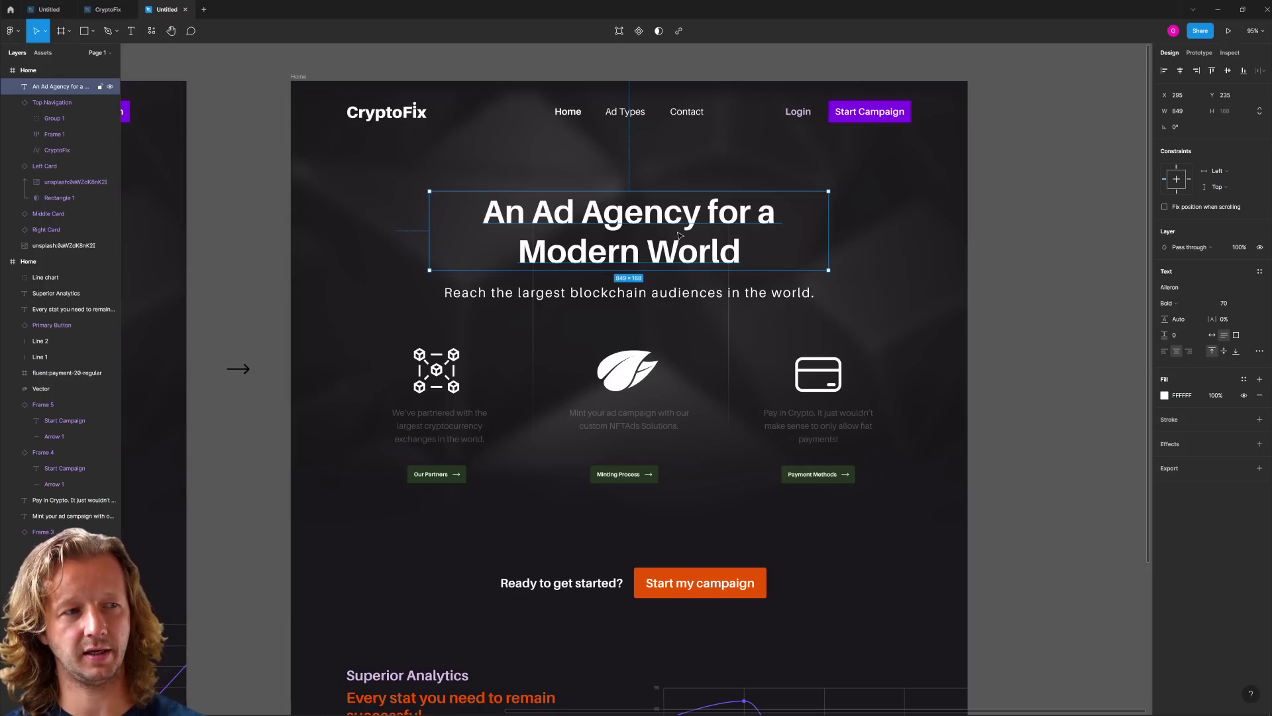
click(1052, 248)
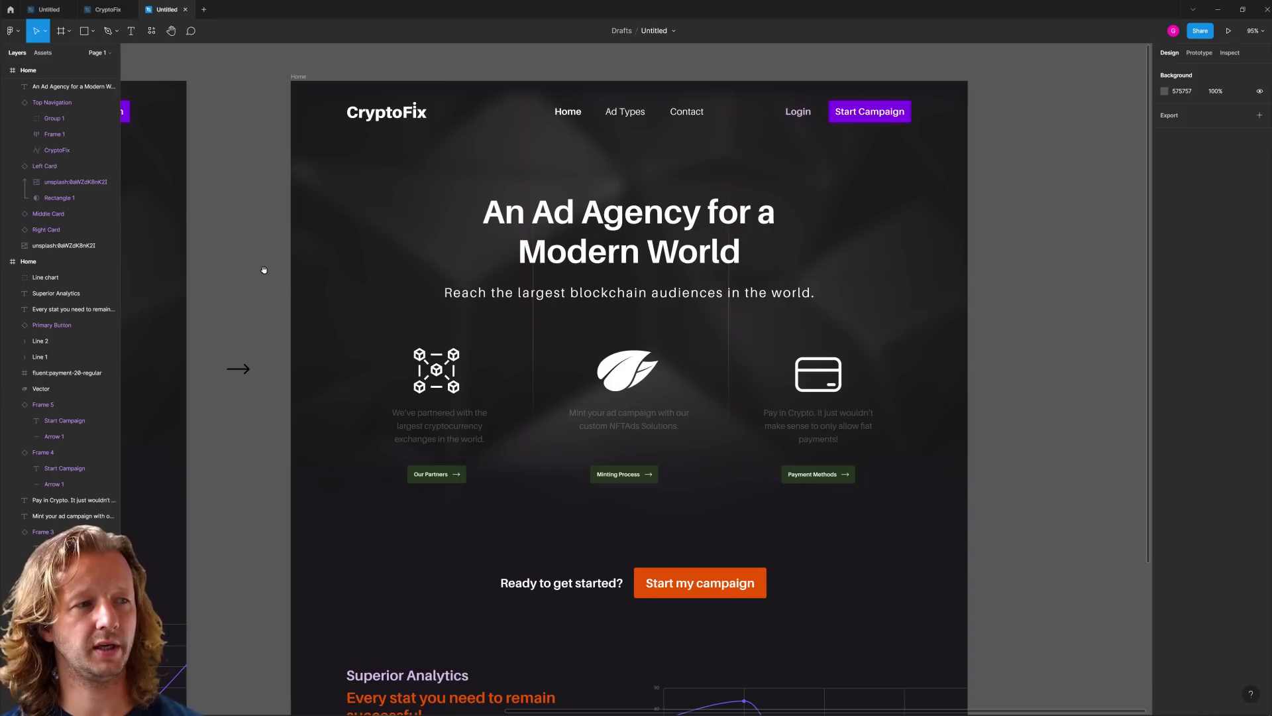
drag(371, 281, 281, 266)
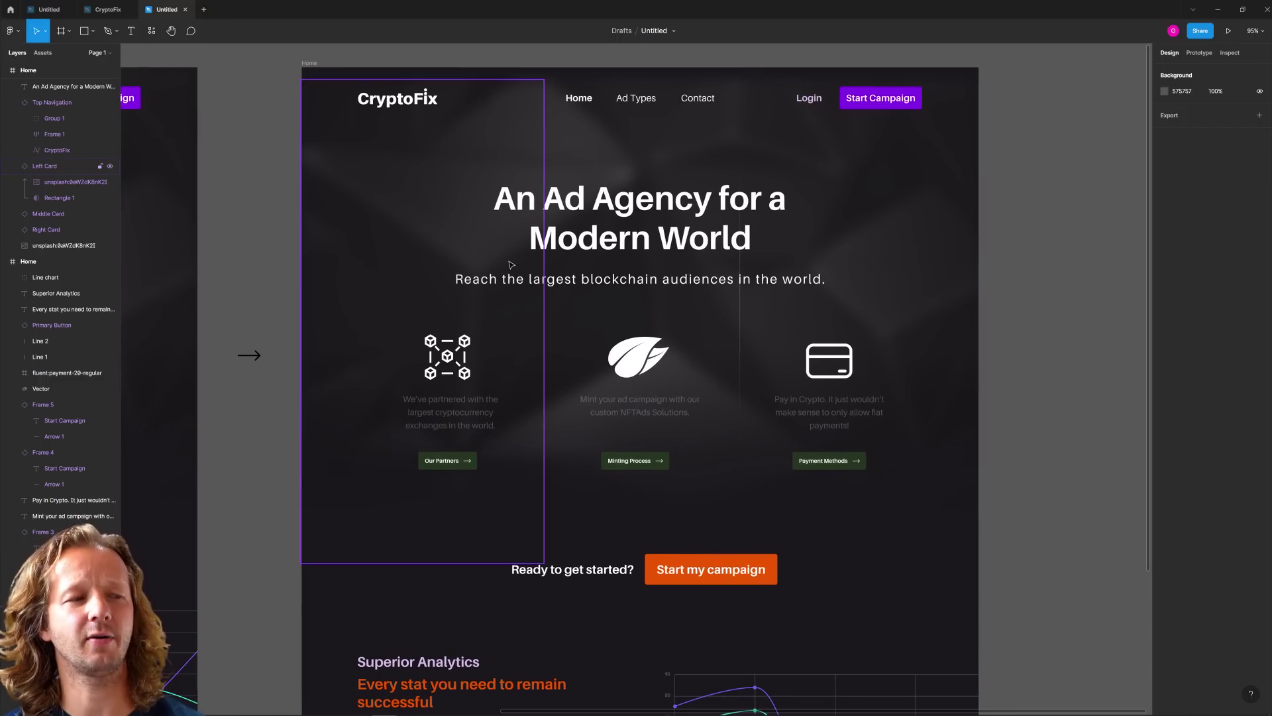
Step: Set the 'Reach the largest blockchain audiences' subtitle's letter spacing to 0%
click(565, 285)
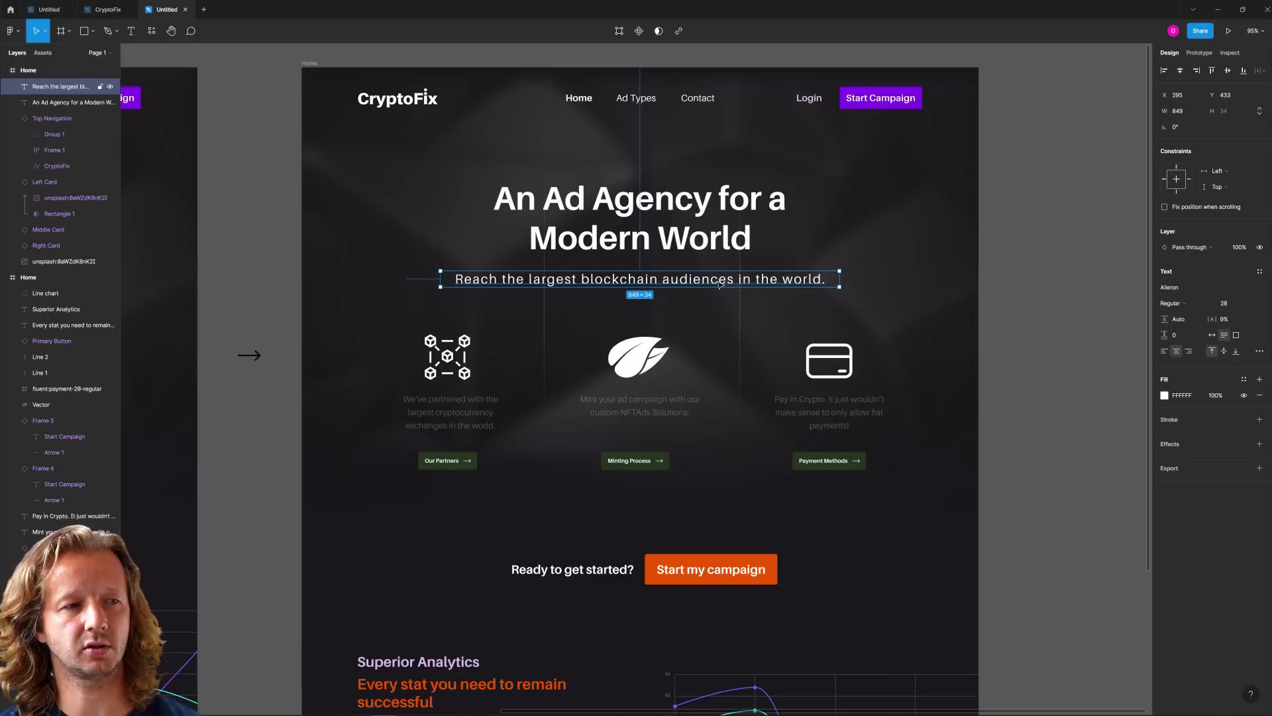
scroll(470, 280, up, 5)
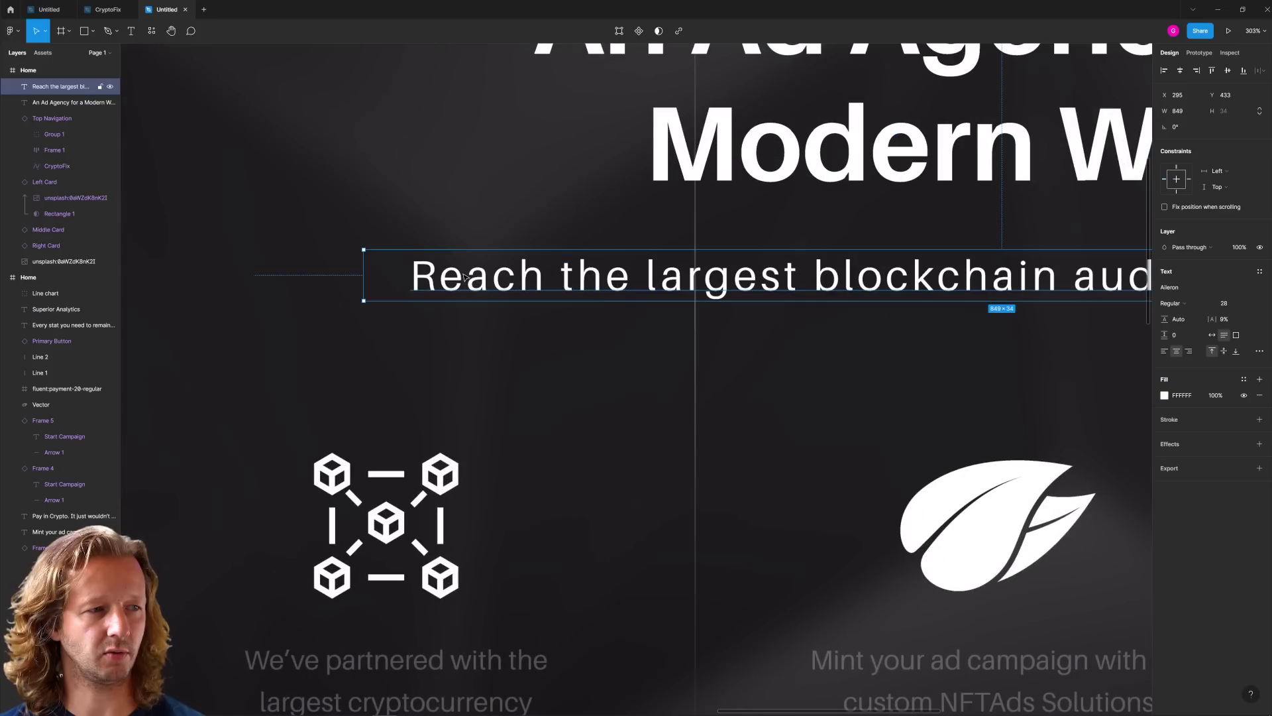
scroll(463, 278, up, 3)
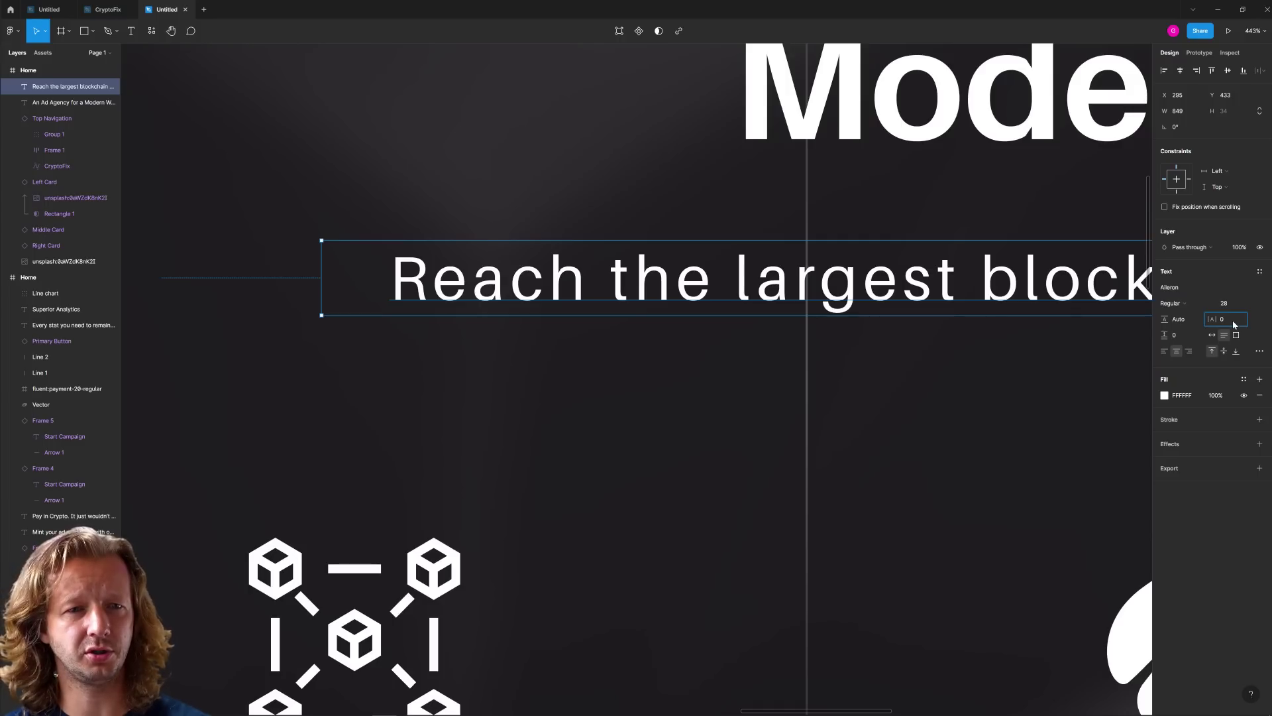
key(Return)
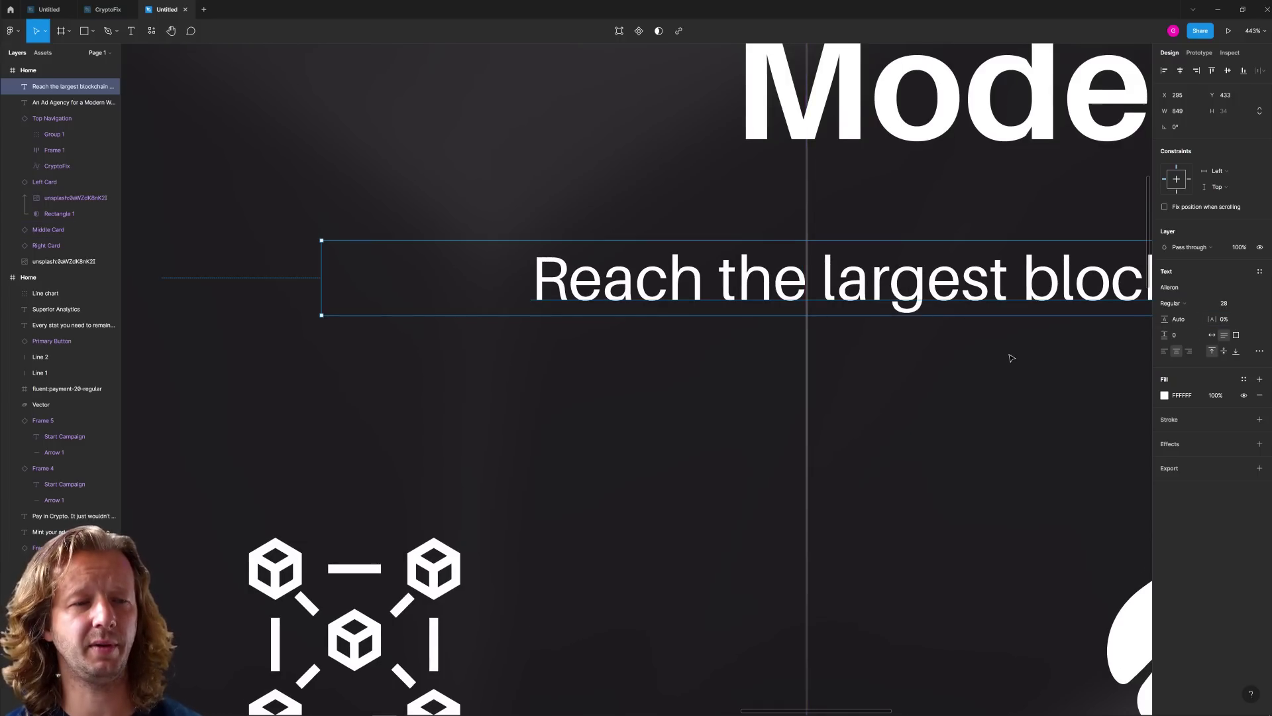
scroll(1008, 355, down, 6)
scroll(660, 335, down, 1)
scroll(660, 335, right, 2)
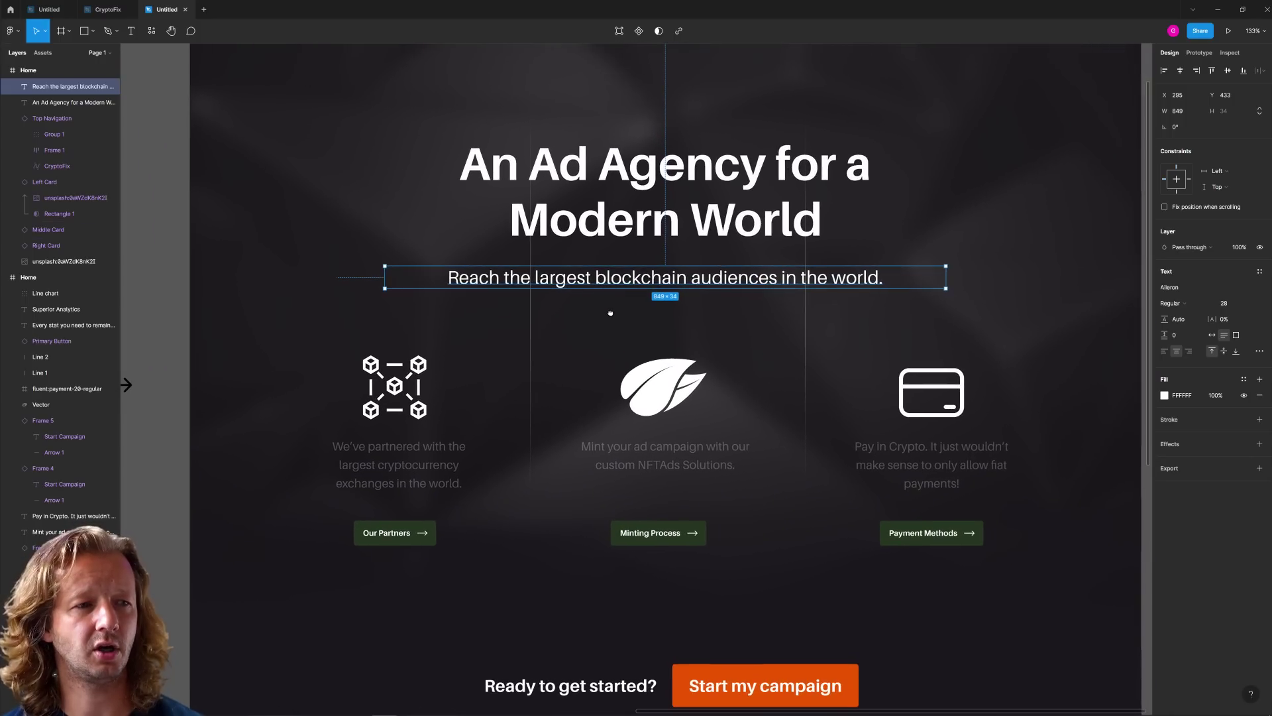
click(1134, 251)
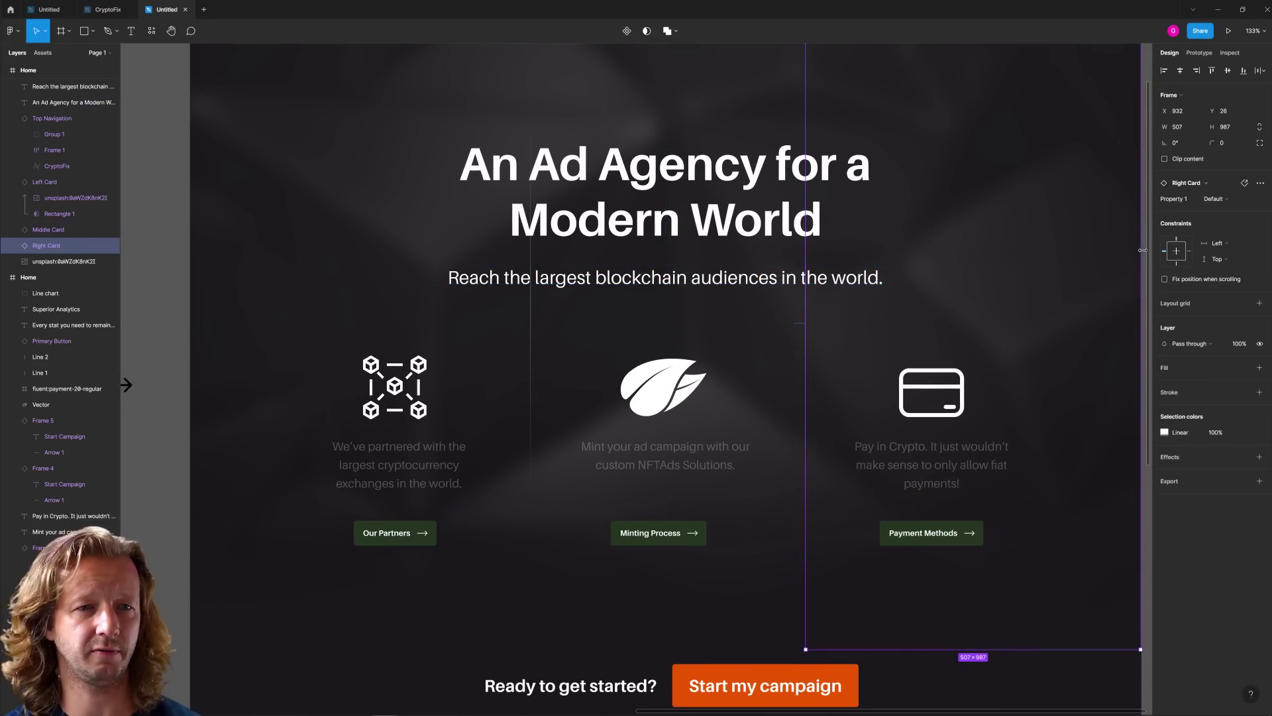
click(178, 240)
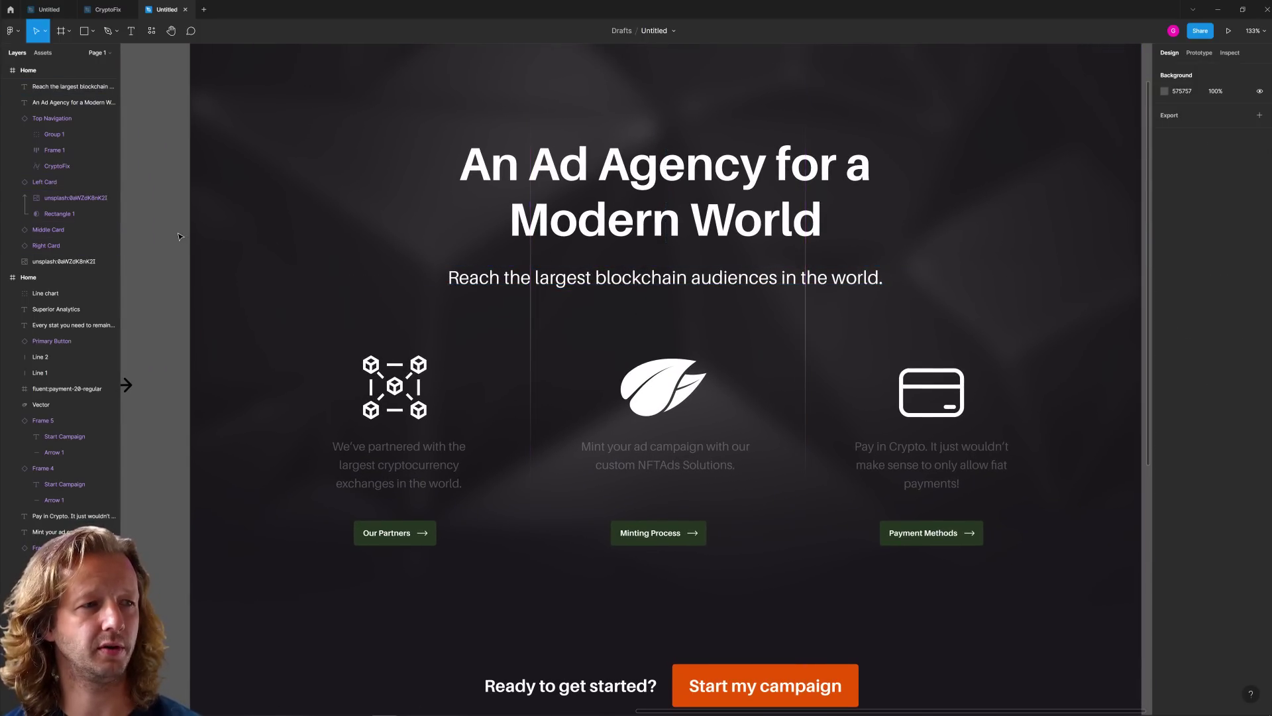
scroll(198, 238, down, 3)
drag(235, 235, 1074, 289)
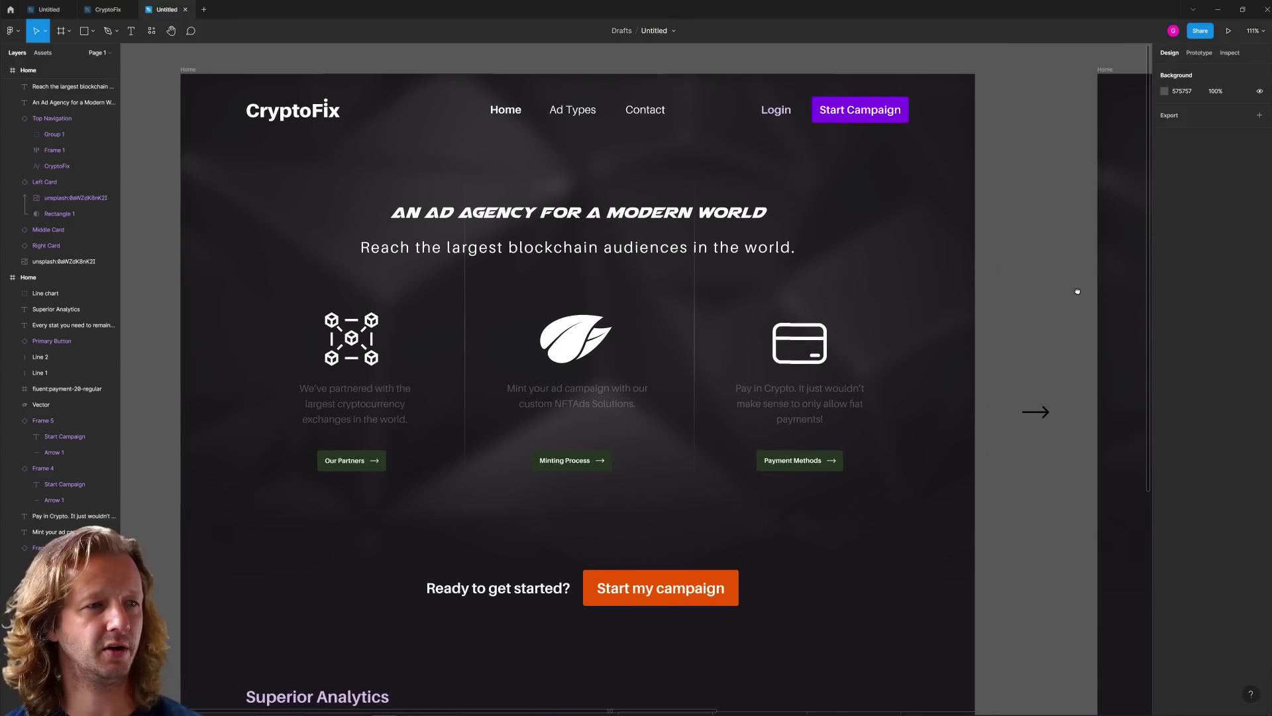
click(676, 250)
click(1032, 288)
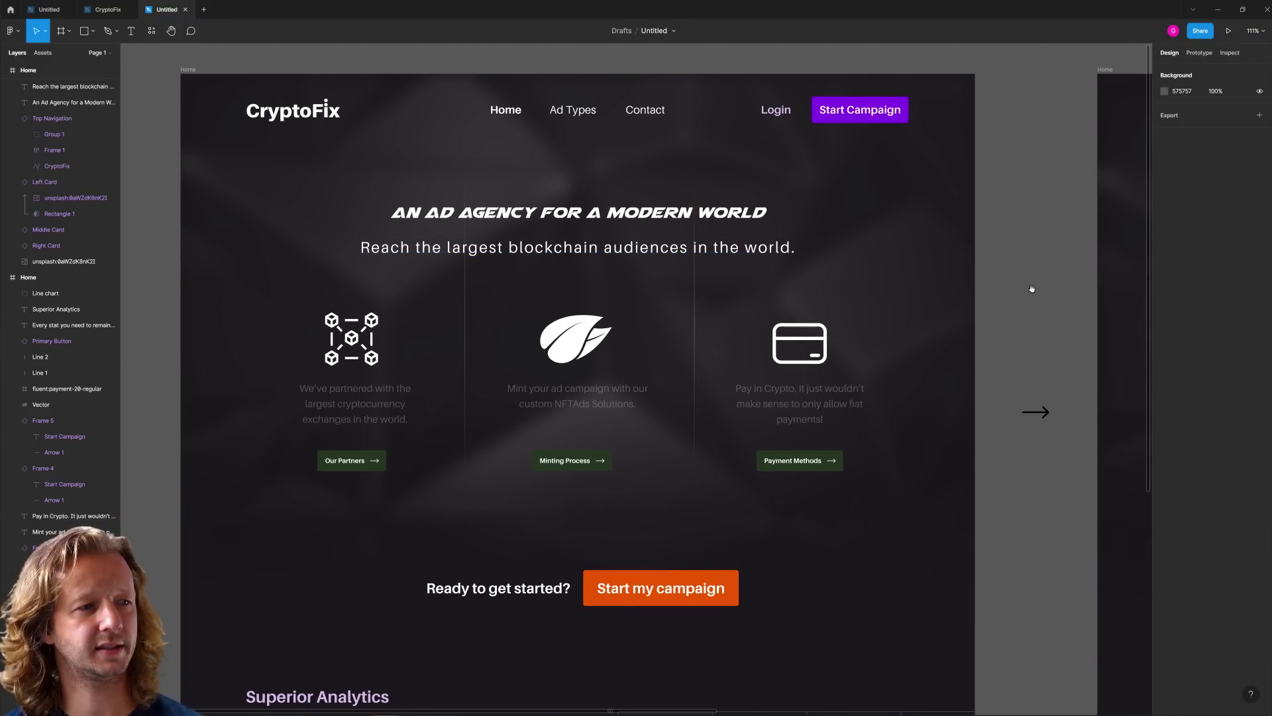
drag(1032, 289, 994, 272)
click(679, 240)
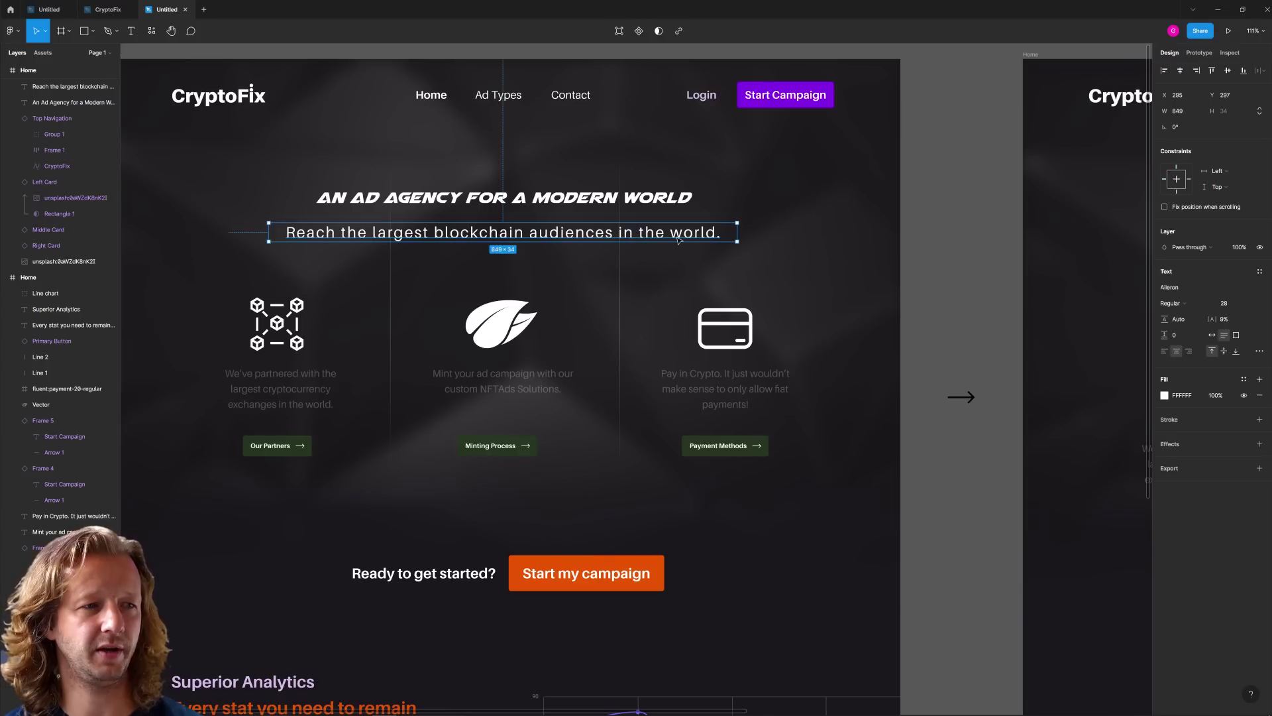
click(1227, 321)
text(24.5)
key(Return)
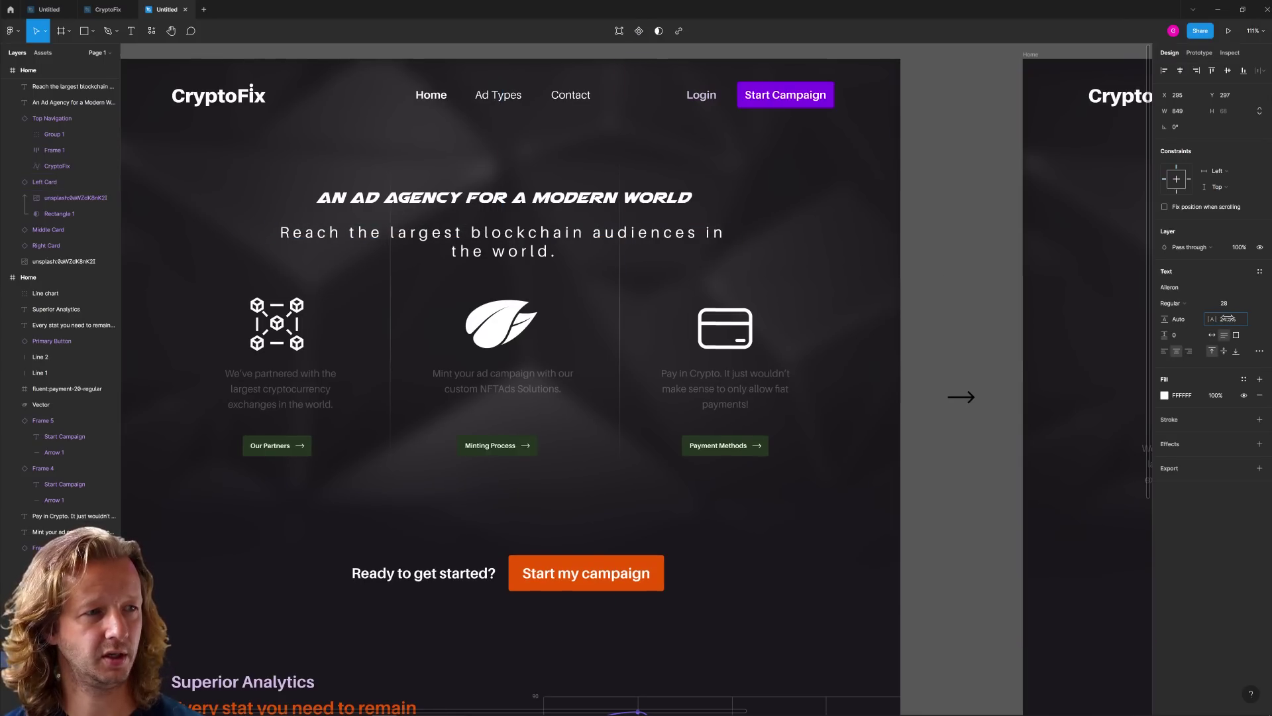
click(939, 302)
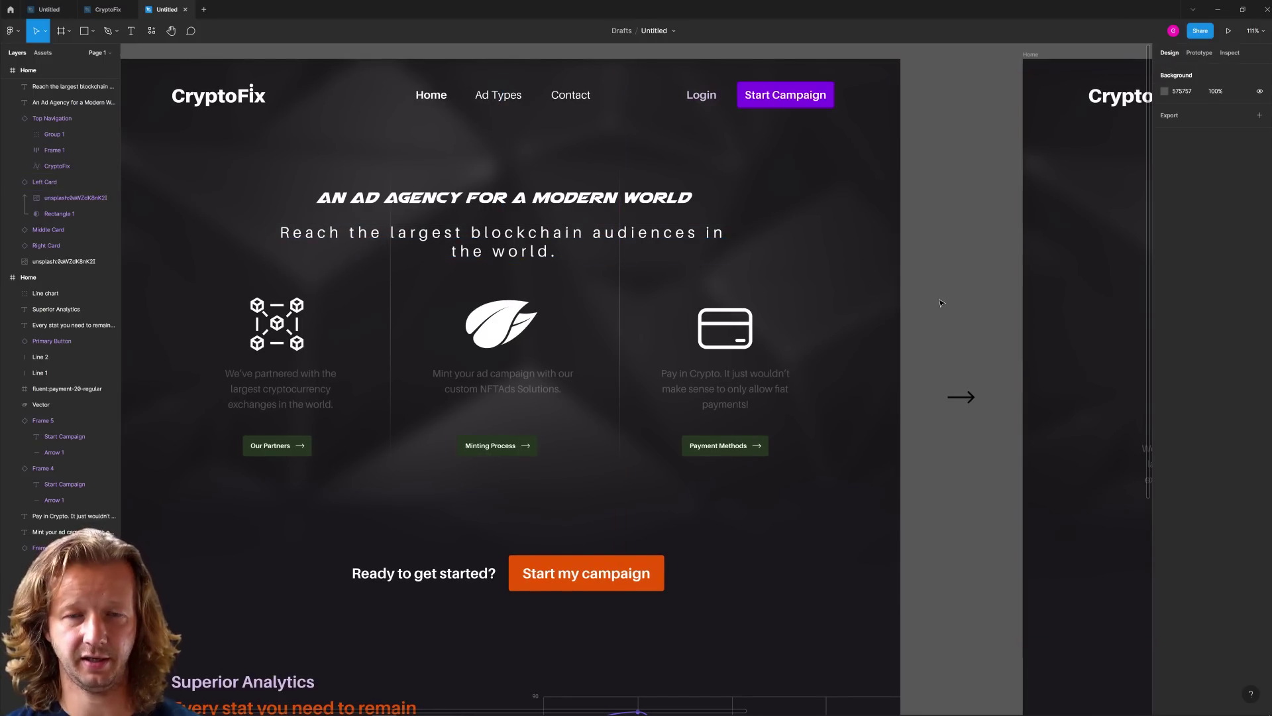
key(ctrl+z)
key(ctrl+z)
click(948, 308)
drag(954, 312, 279, 298)
drag(548, 304, 398, 264)
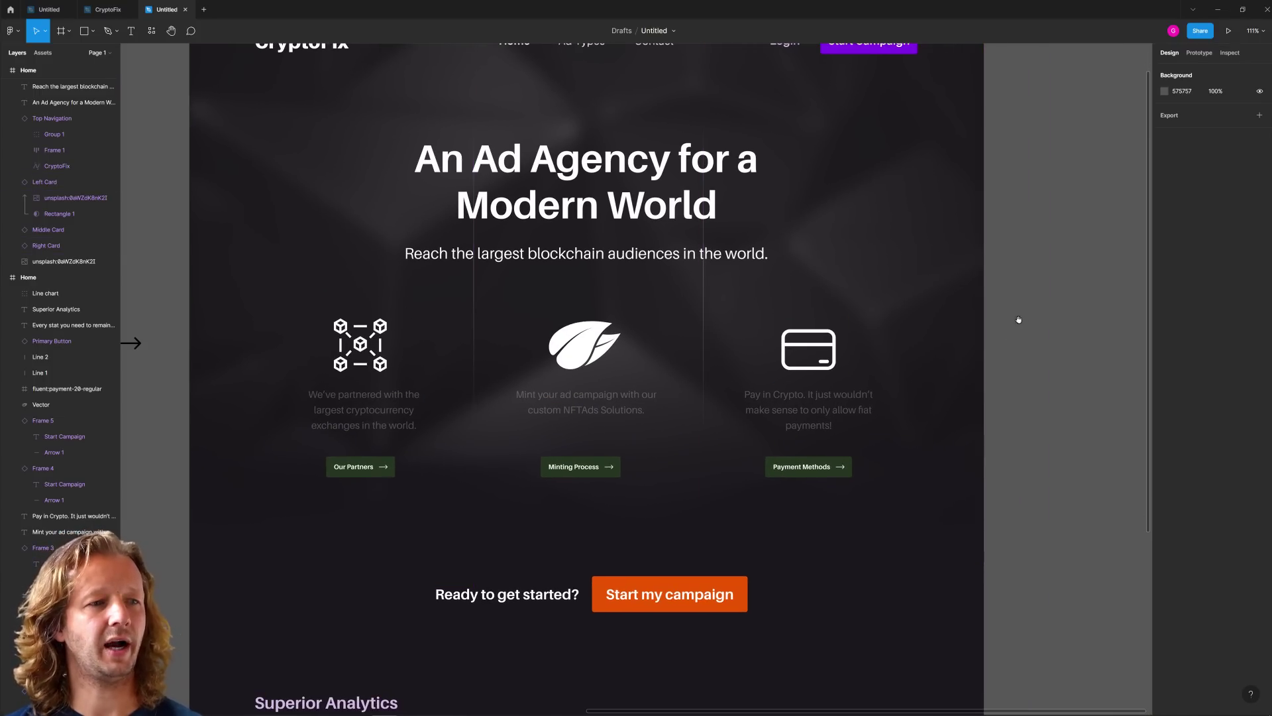
drag(1016, 318, 1104, 326)
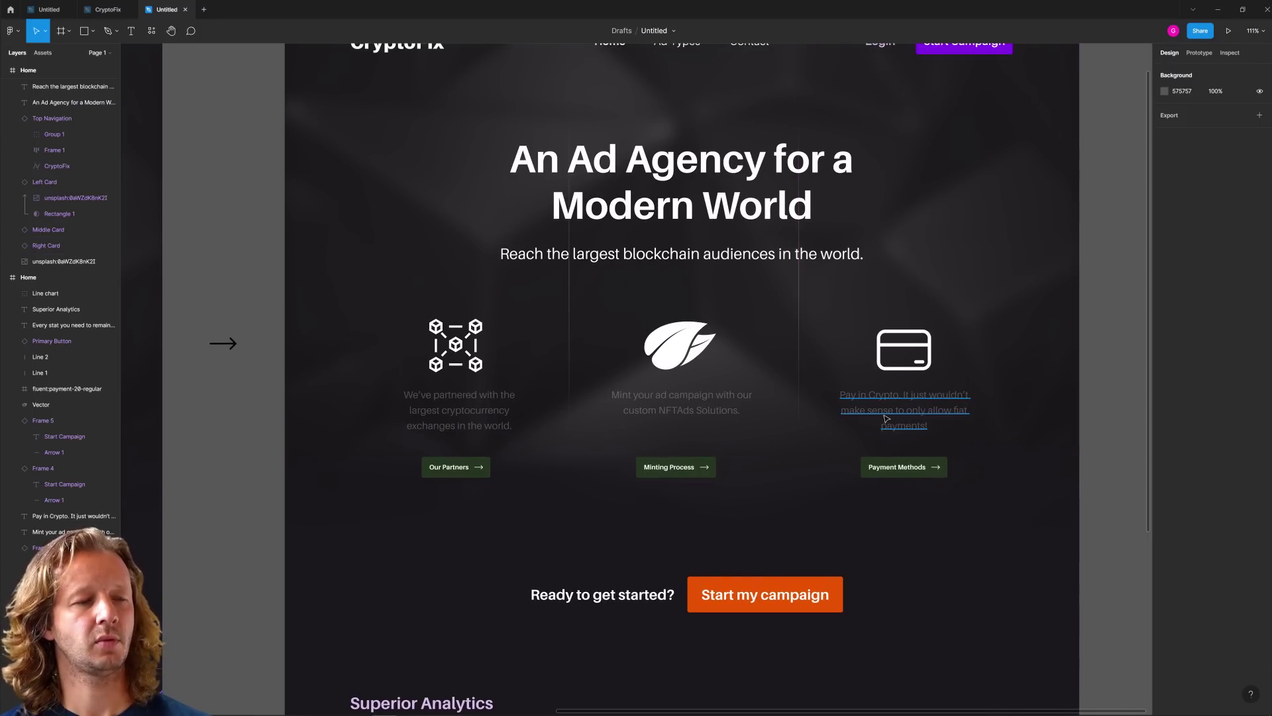
Step: Select the blockchain, leaf and credit-card icons and scale all three down together
click(682, 352)
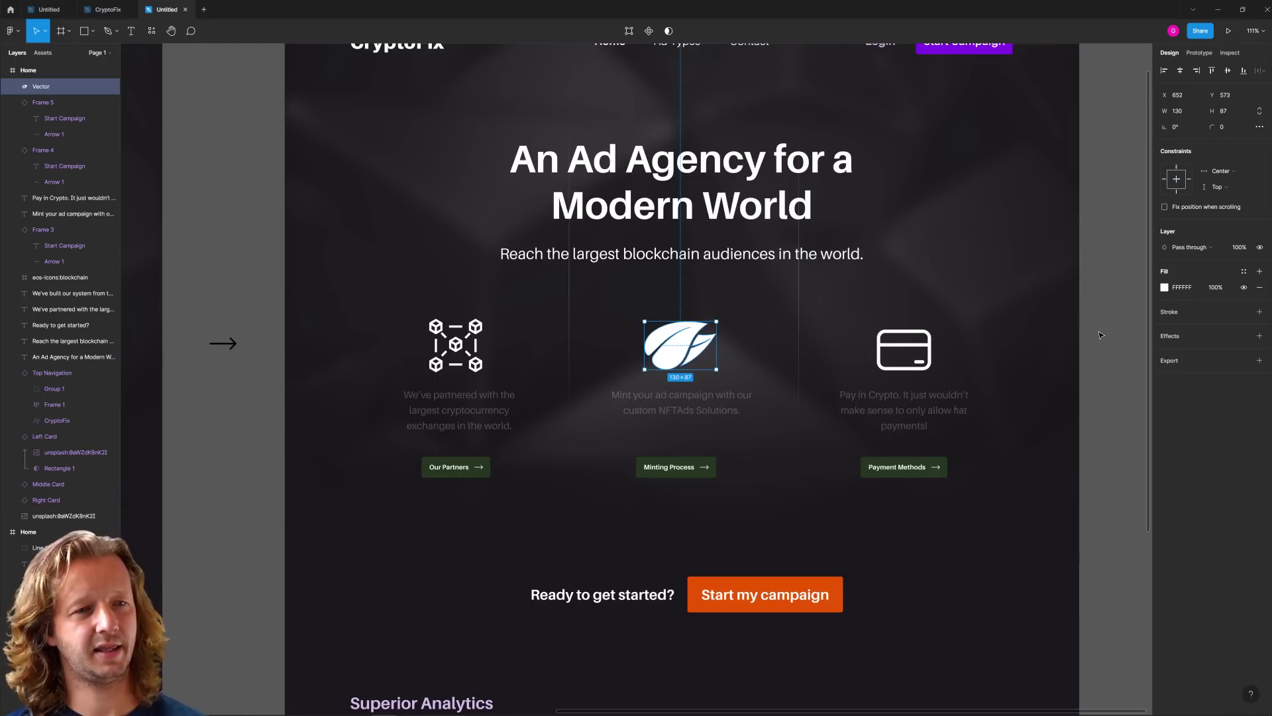
click(899, 348)
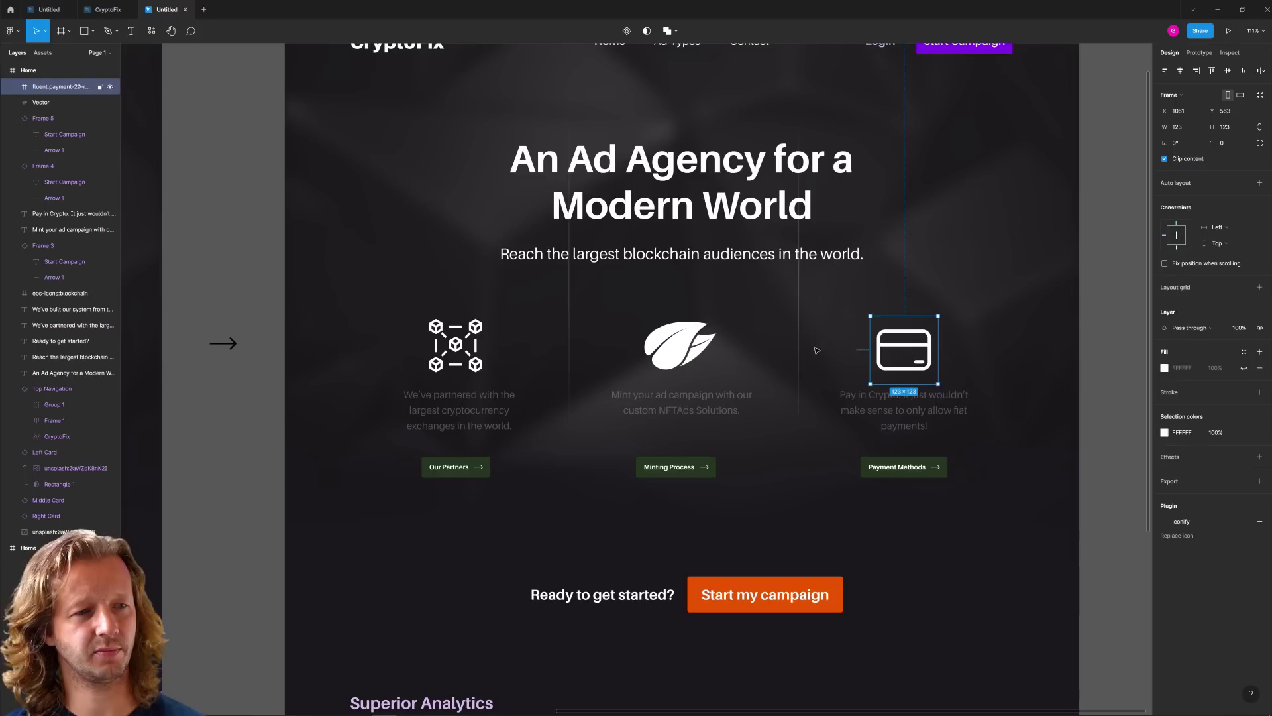
click(675, 354)
click(469, 349)
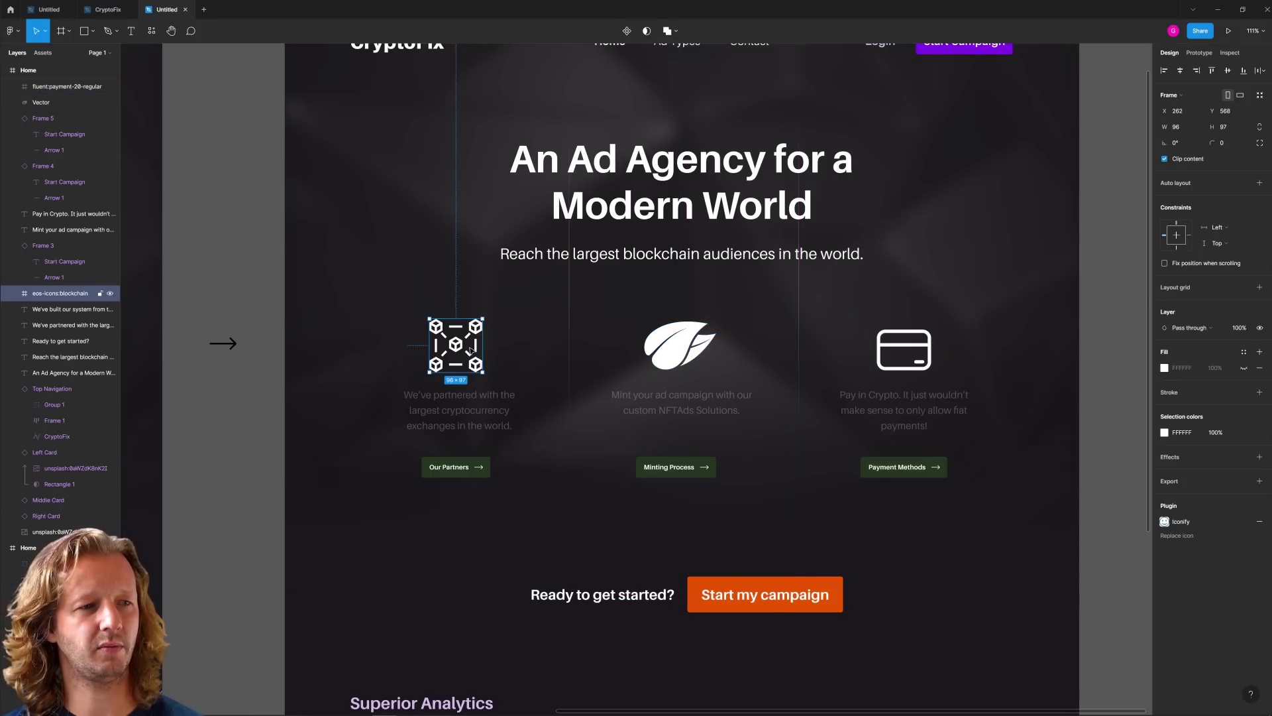
click(679, 345)
click(928, 344)
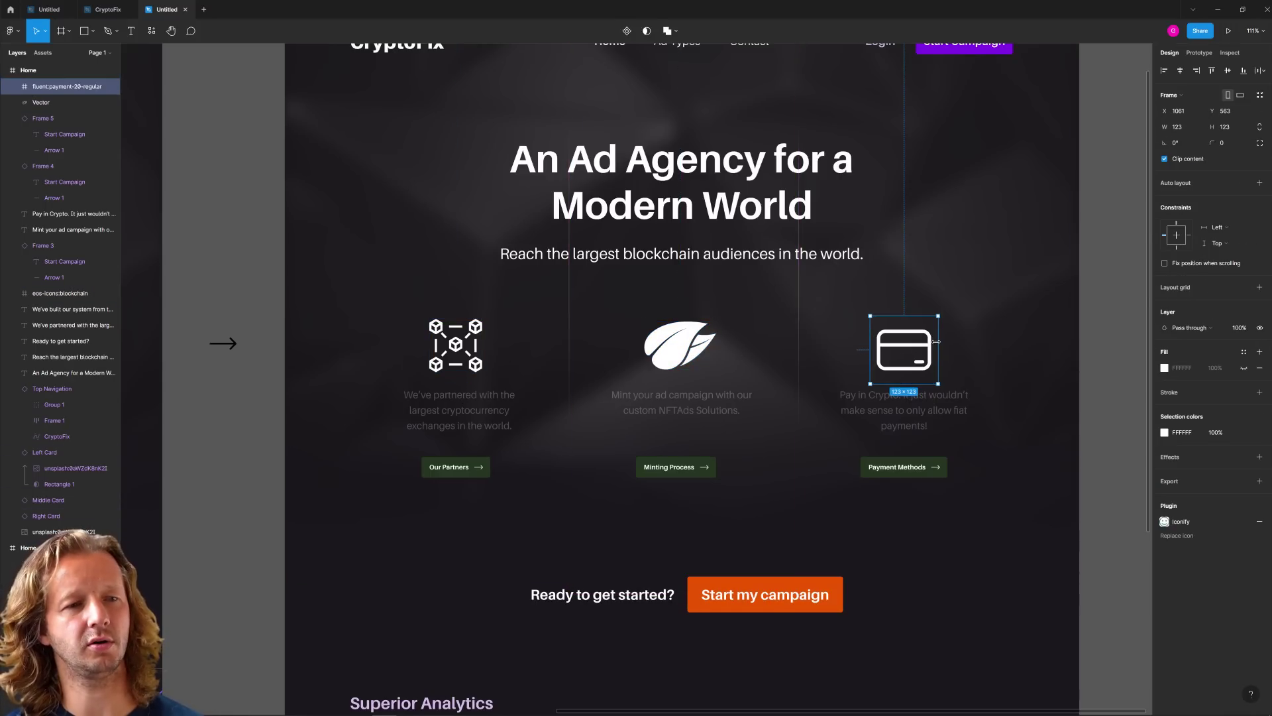
click(458, 344)
shift+click(679, 344)
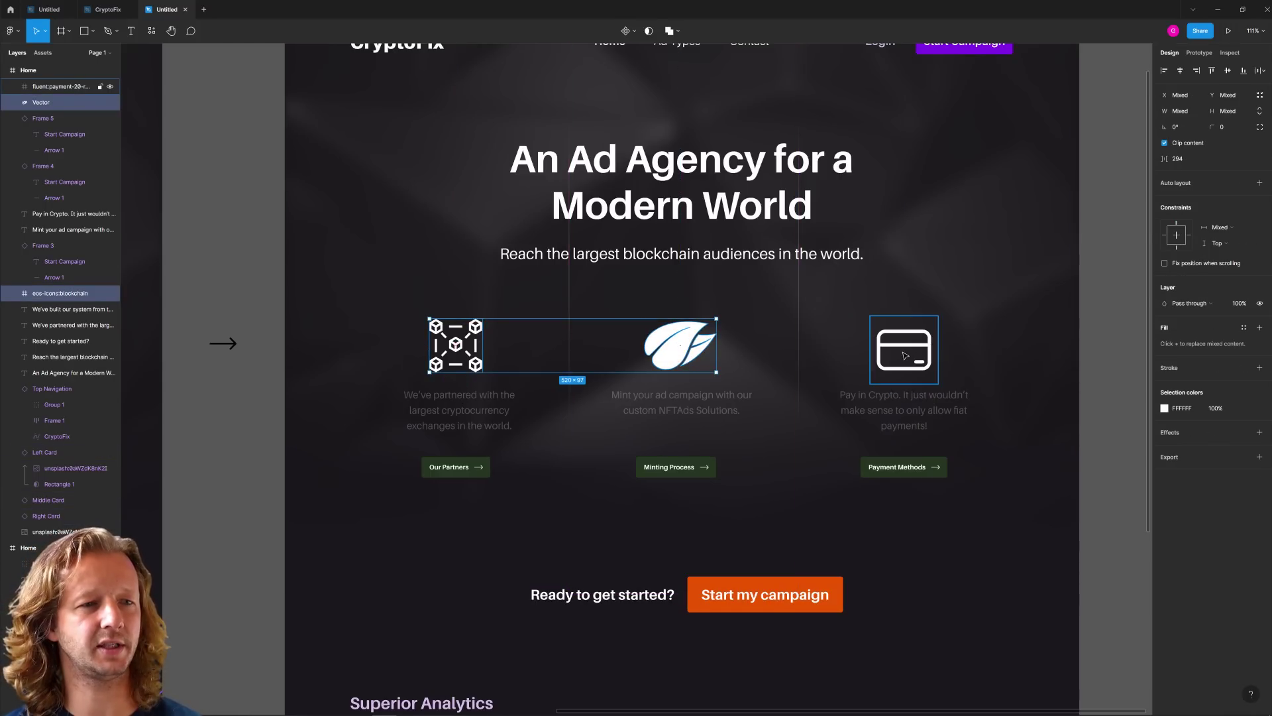
shift+click(905, 356)
drag(938, 316, 866, 345)
click(474, 351)
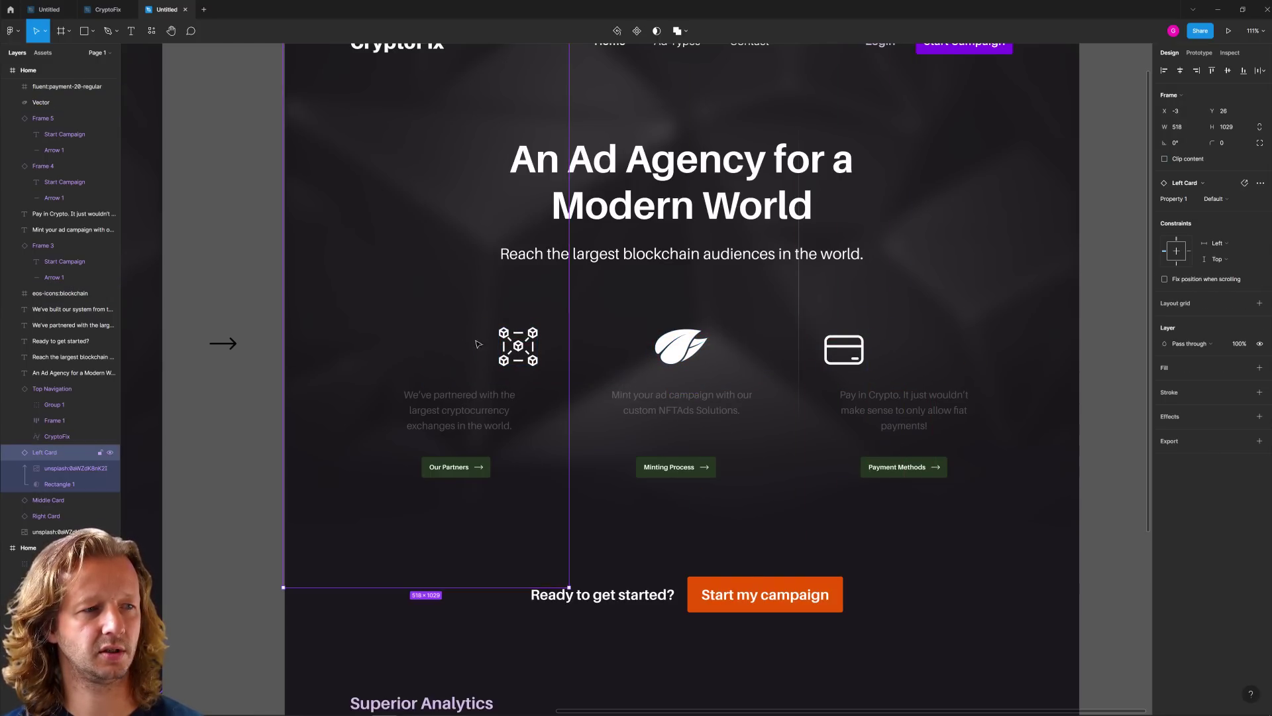
Step: Centre each icon over its own card, then zoom out to show both pages
click(521, 353)
drag(520, 353, 465, 355)
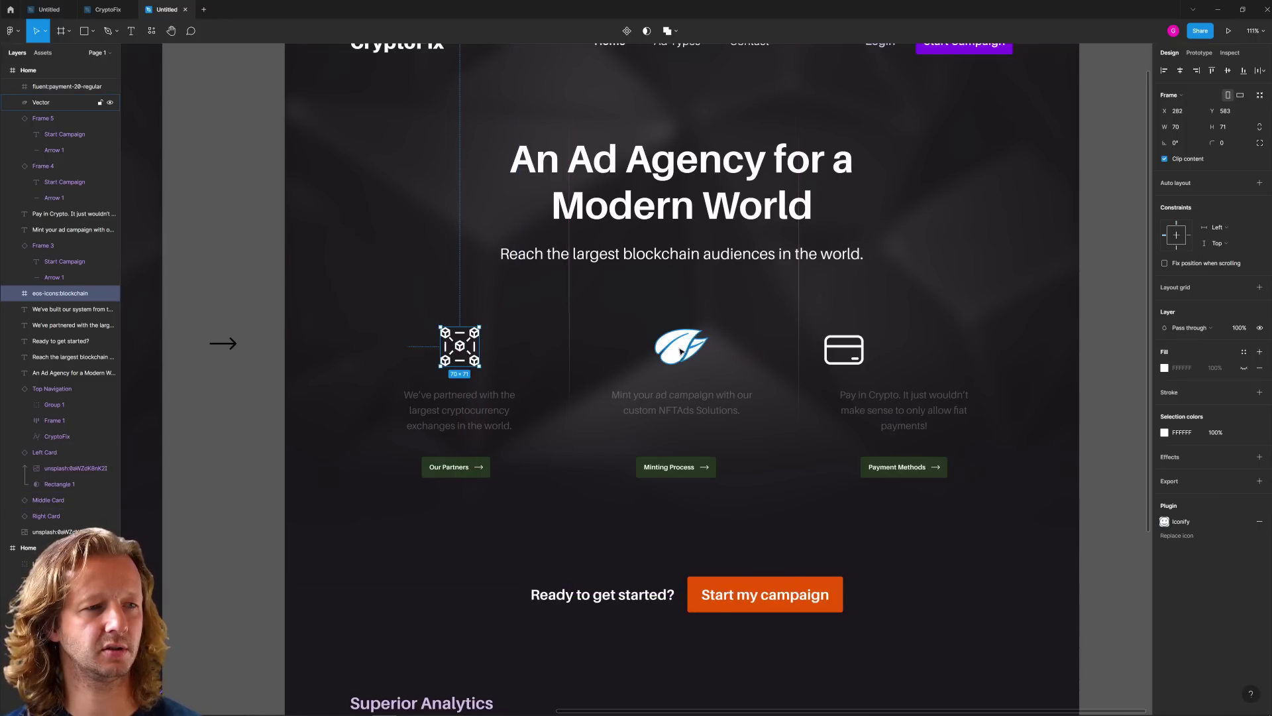
drag(681, 351, 684, 351)
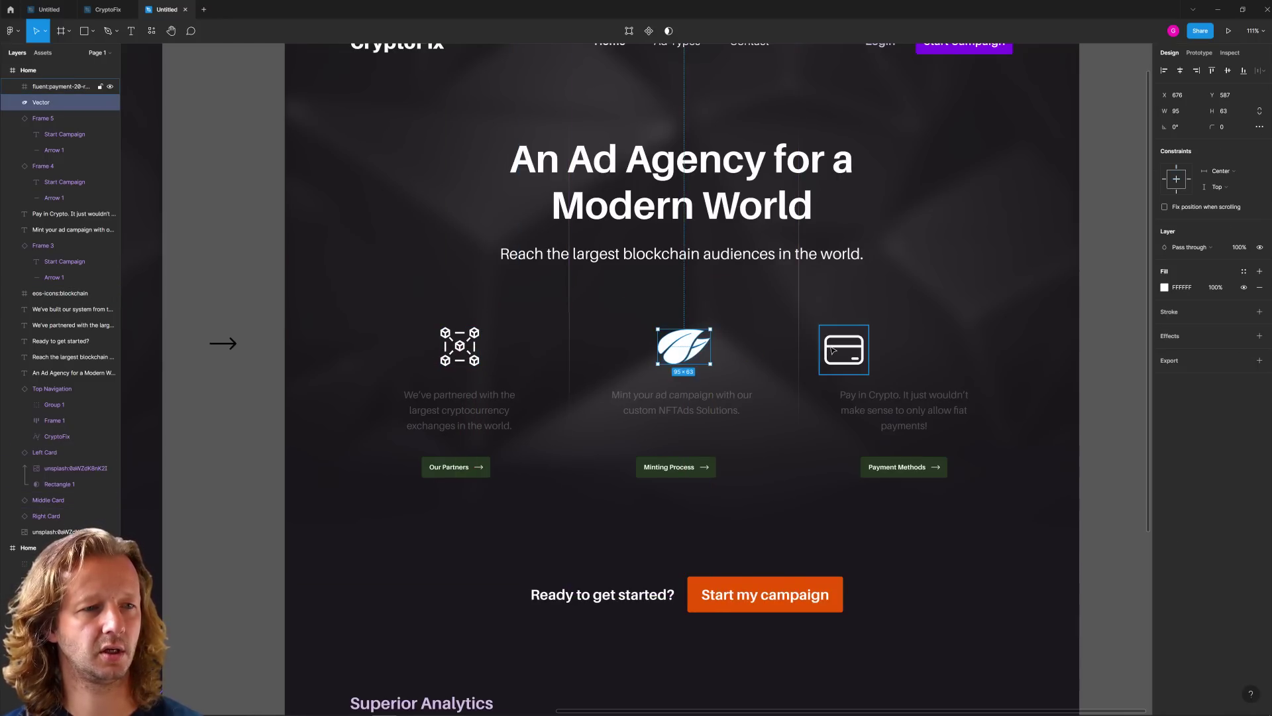
drag(833, 350, 889, 349)
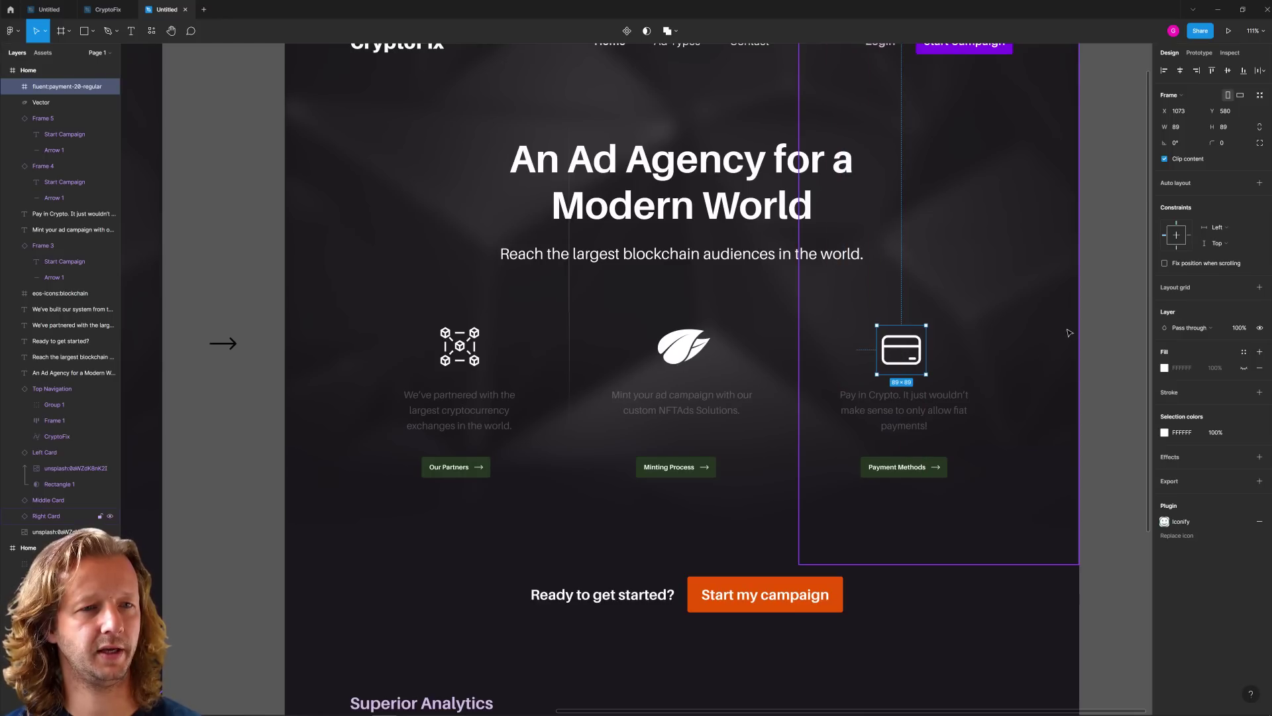
key(Escape)
key(shift+1)
scroll(655, 343, left, 3)
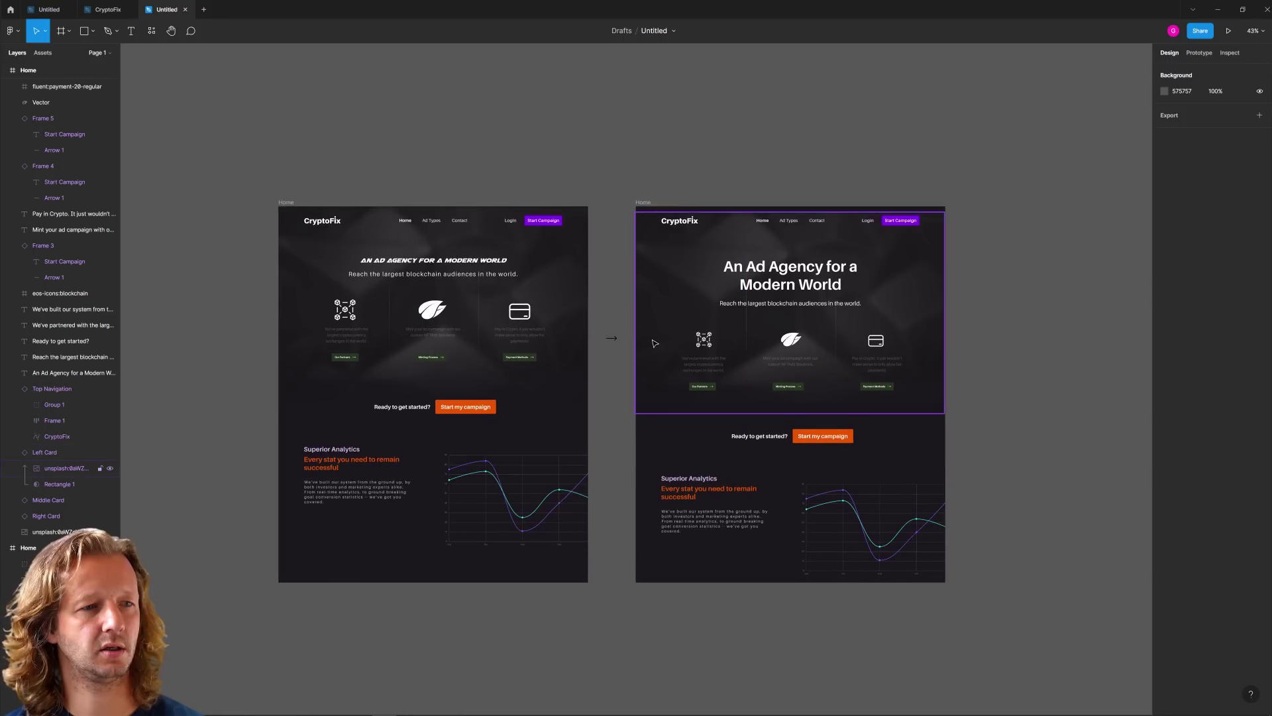
scroll(654, 343, up, 5)
scroll(637, 335, left, 2)
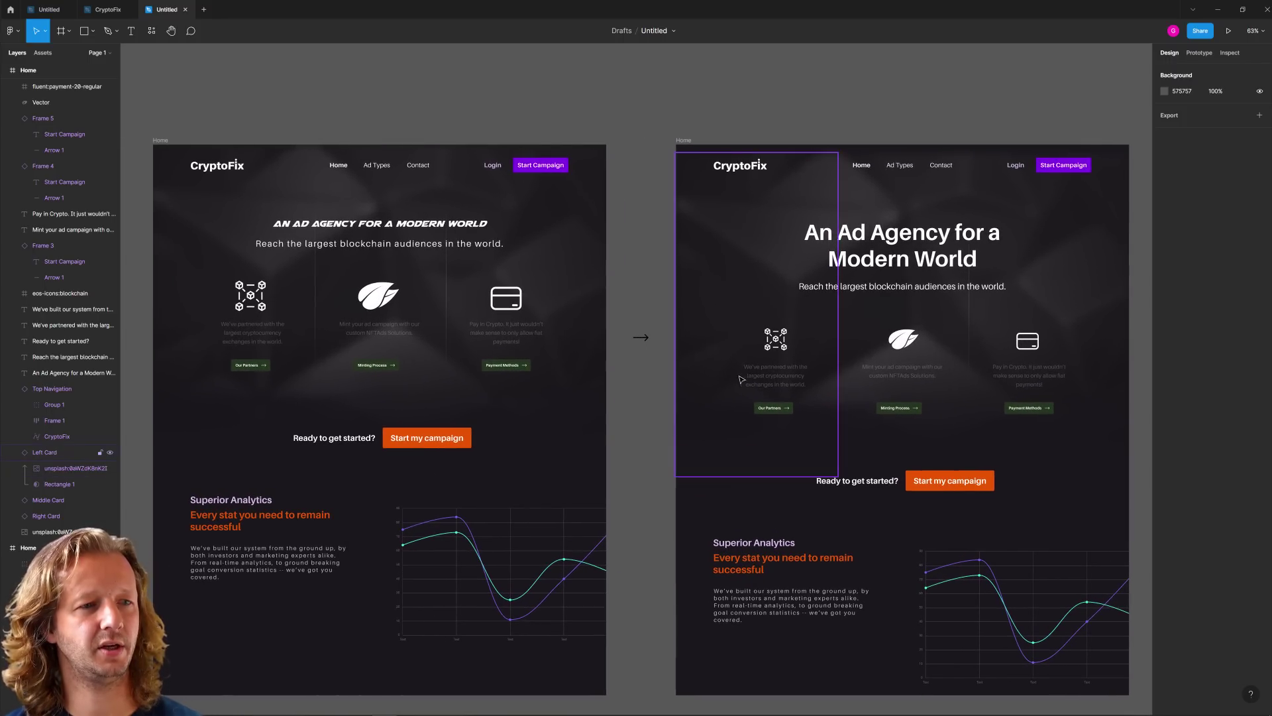
click(778, 344)
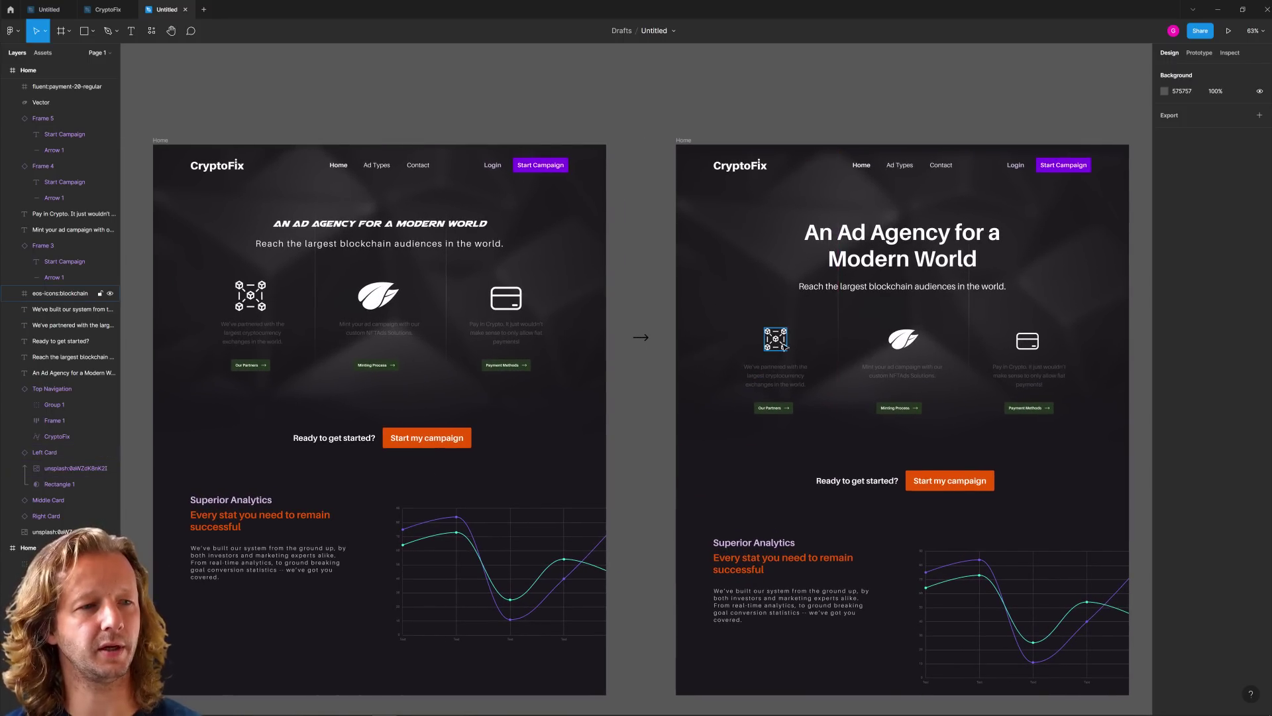
drag(988, 406, 730, 407)
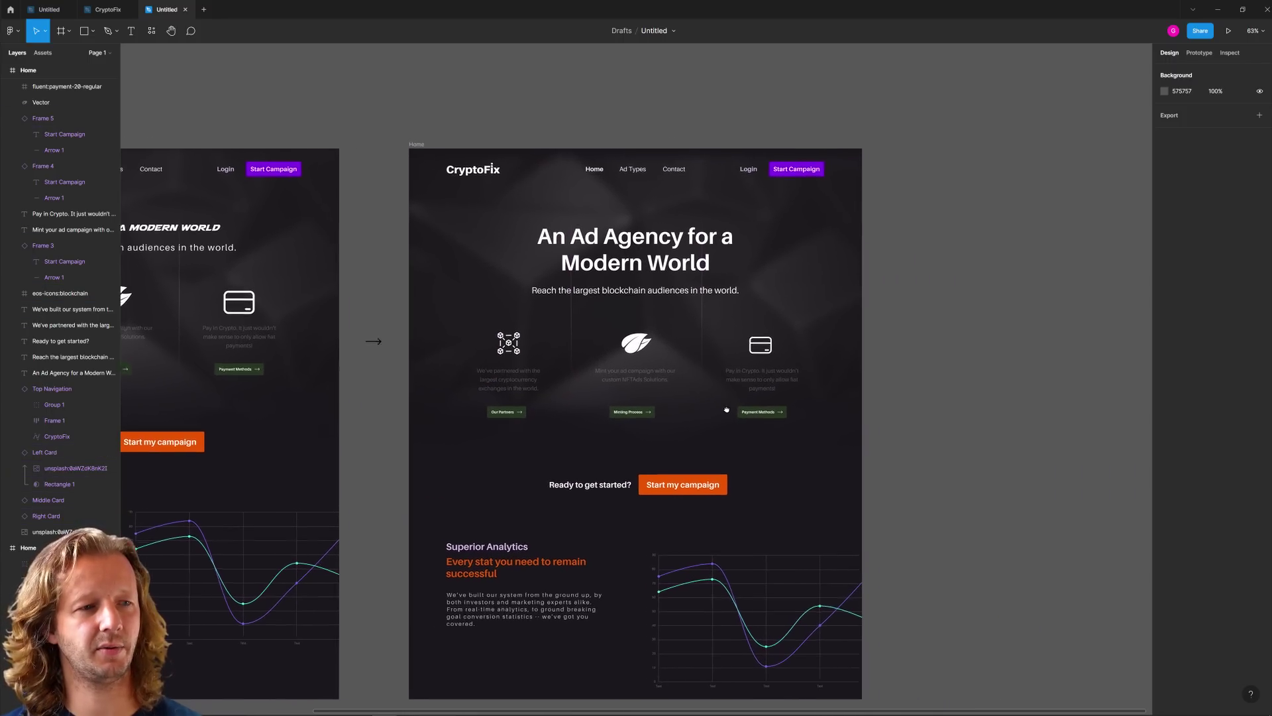
scroll(664, 406, up, 5)
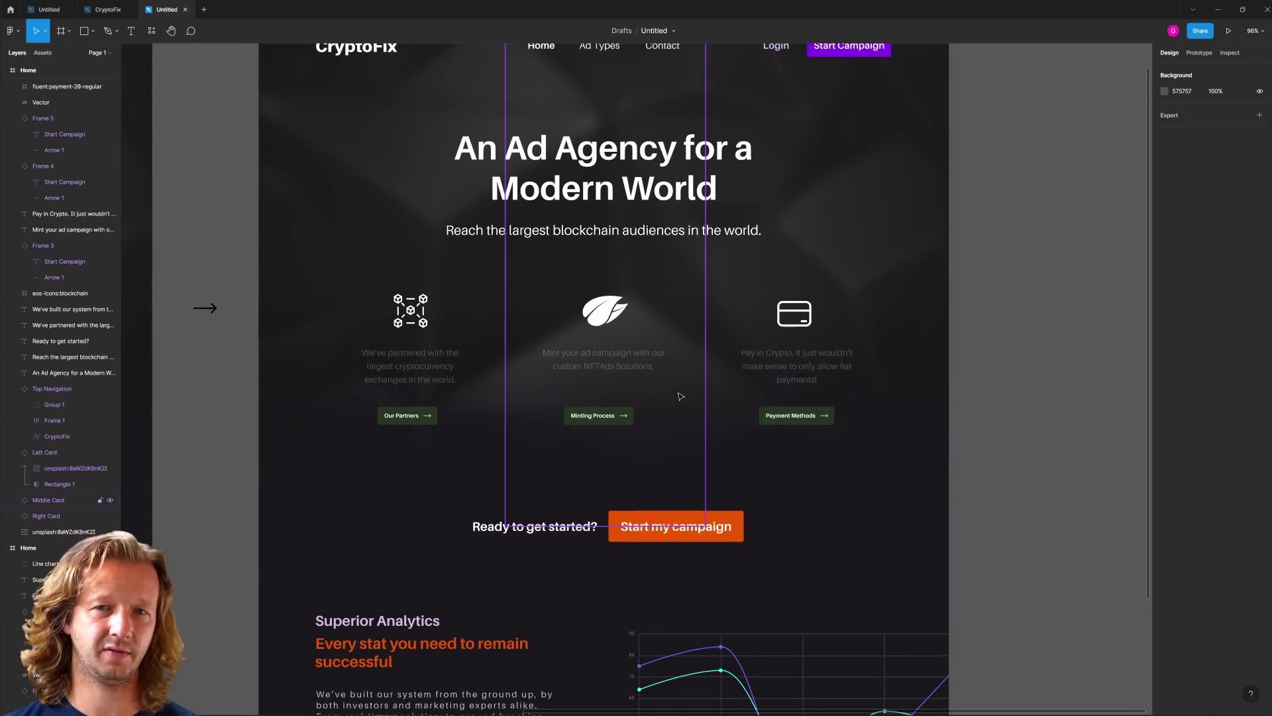
Step: Raise the fill opacity of the three feature-card descriptions from 33% to 100%
double_click(636, 371)
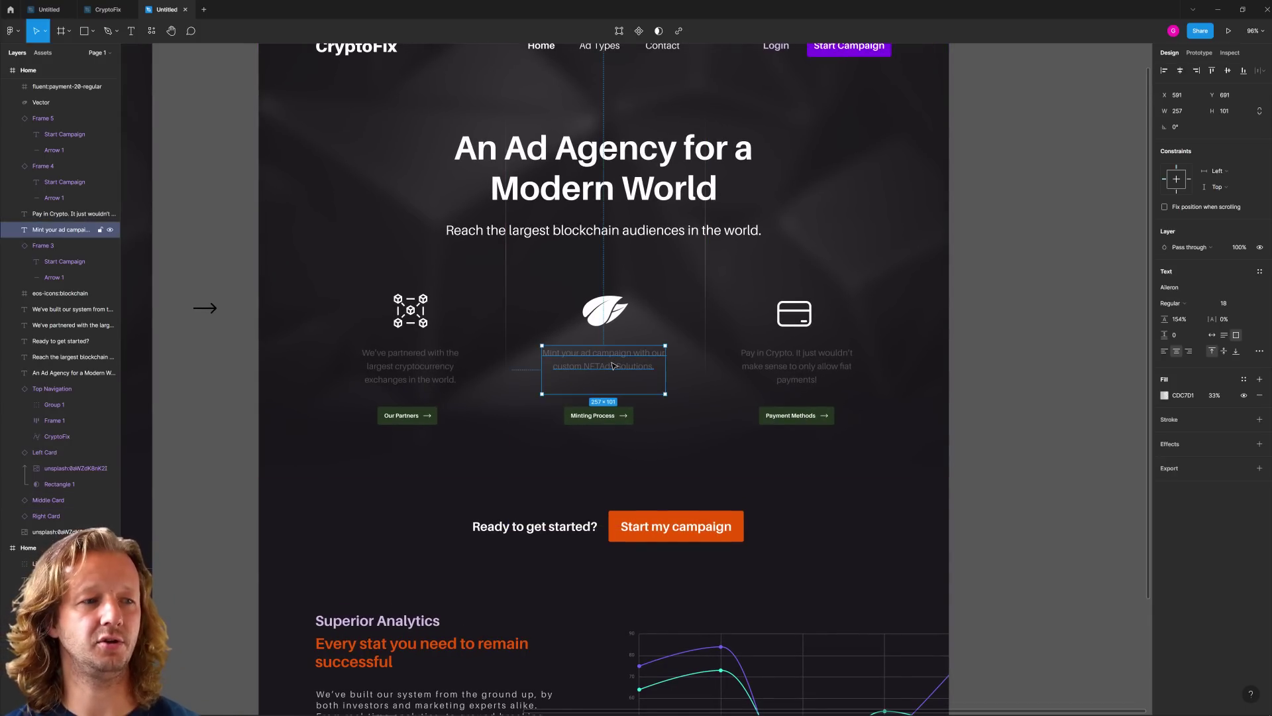
click(426, 377)
scroll(428, 377, up, 5)
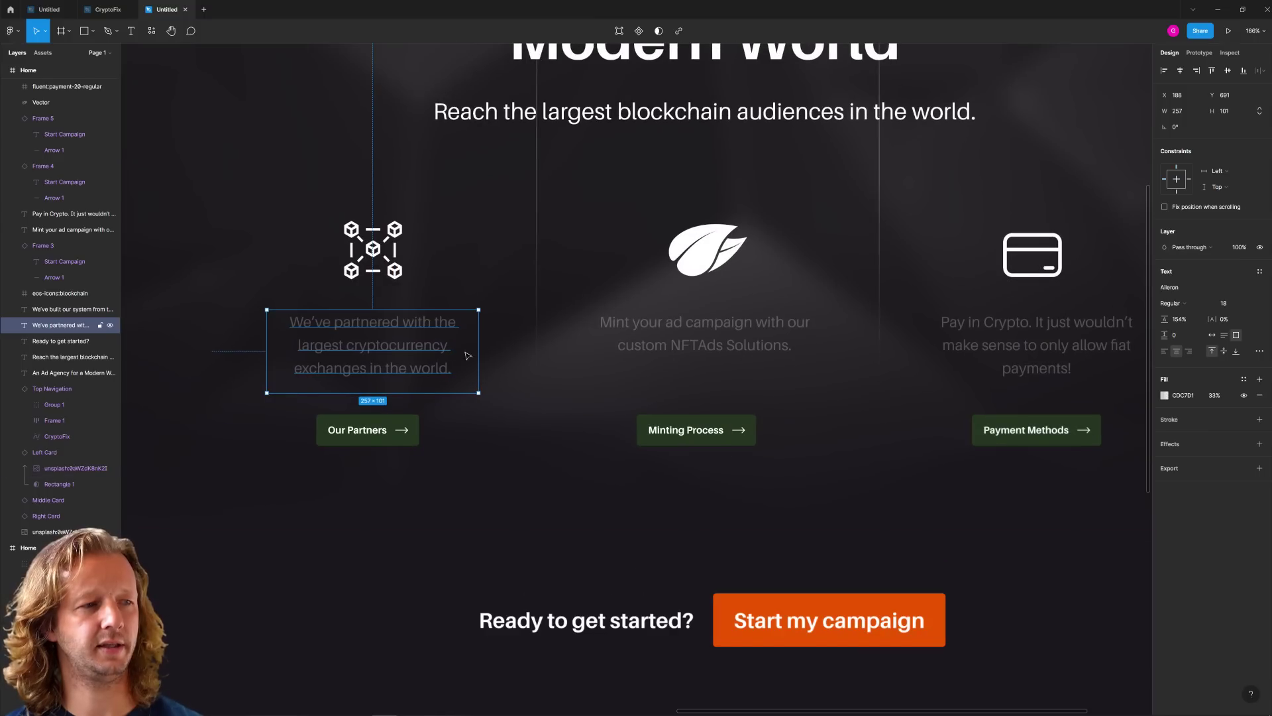
click(681, 331)
click(1039, 346)
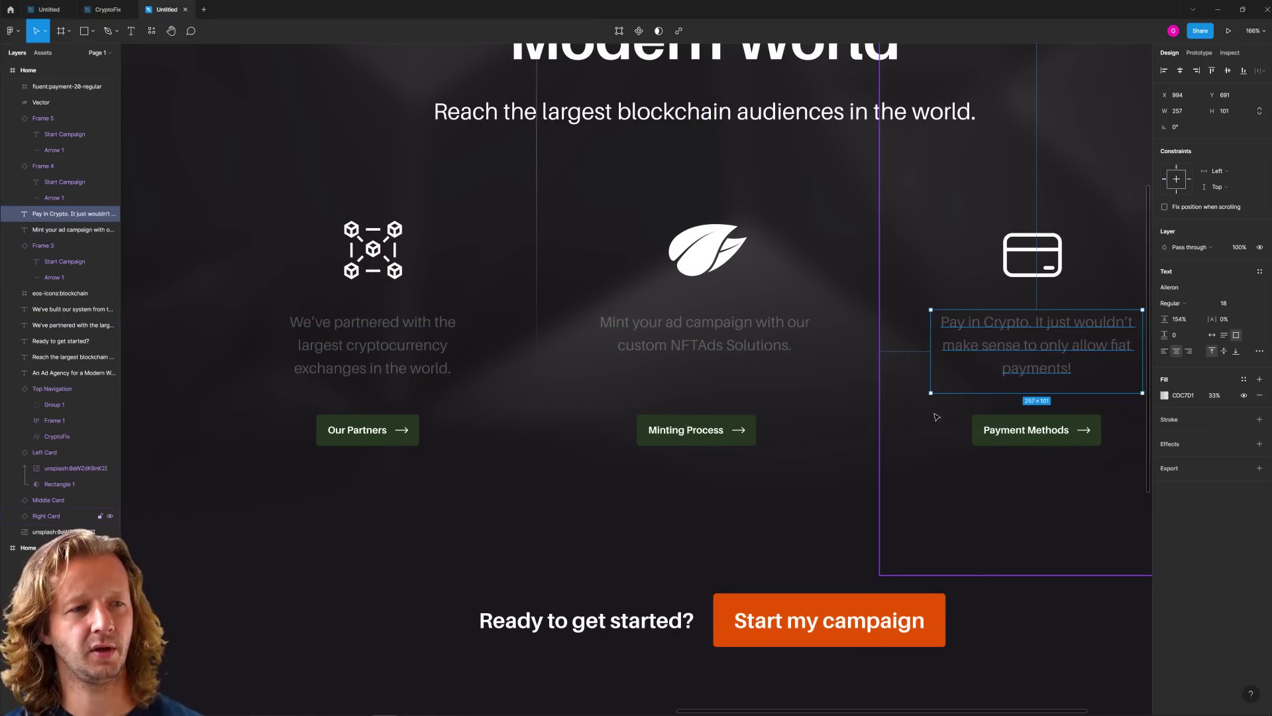
click(853, 409)
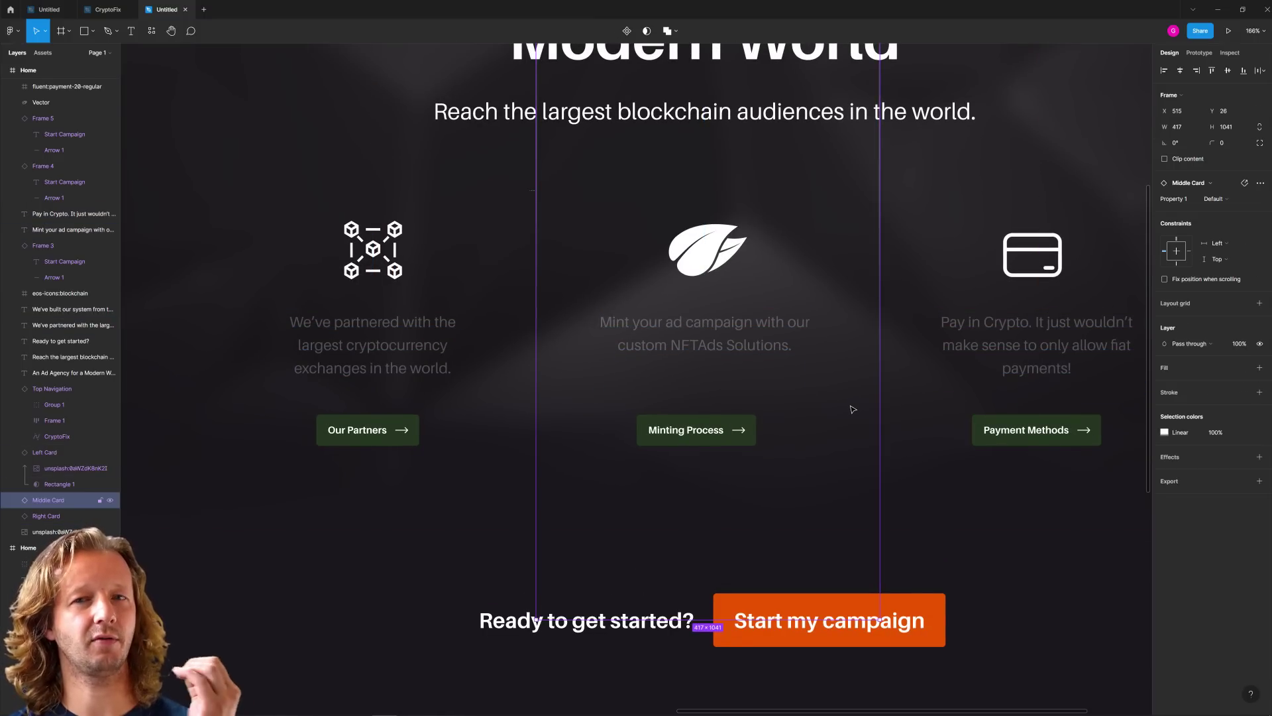
click(411, 348)
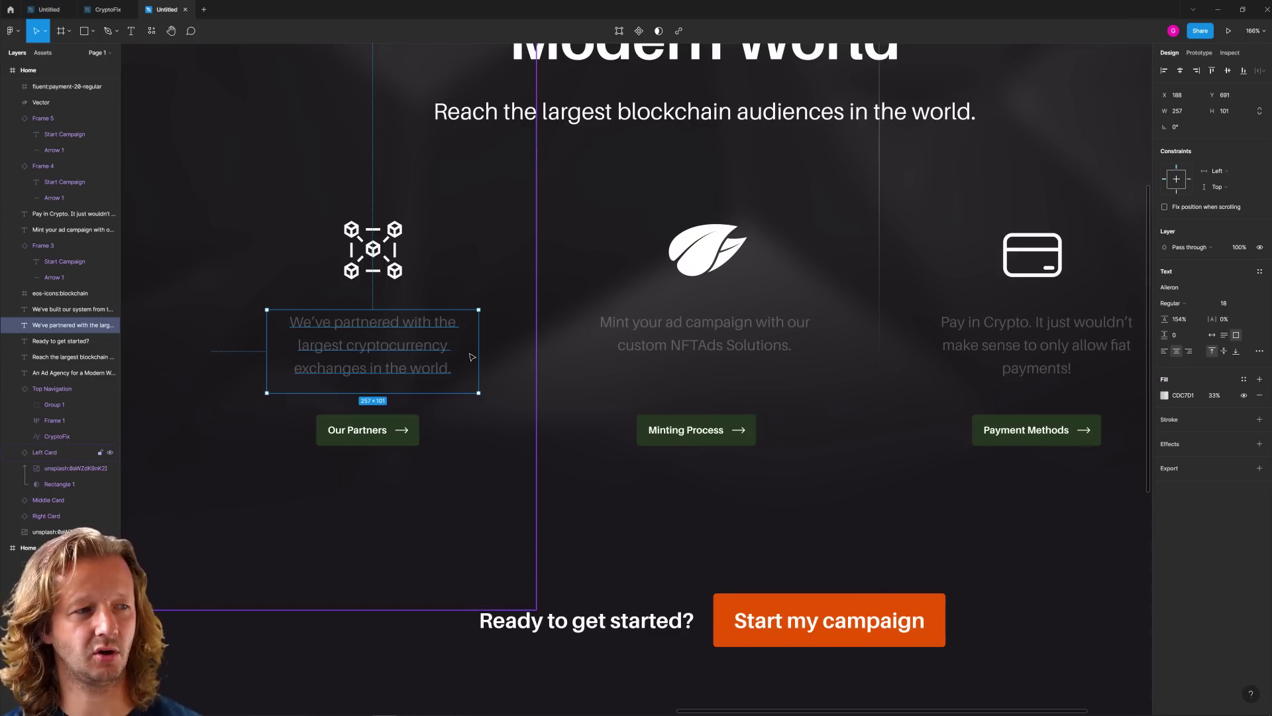
shift+click(688, 335)
shift+click(1001, 341)
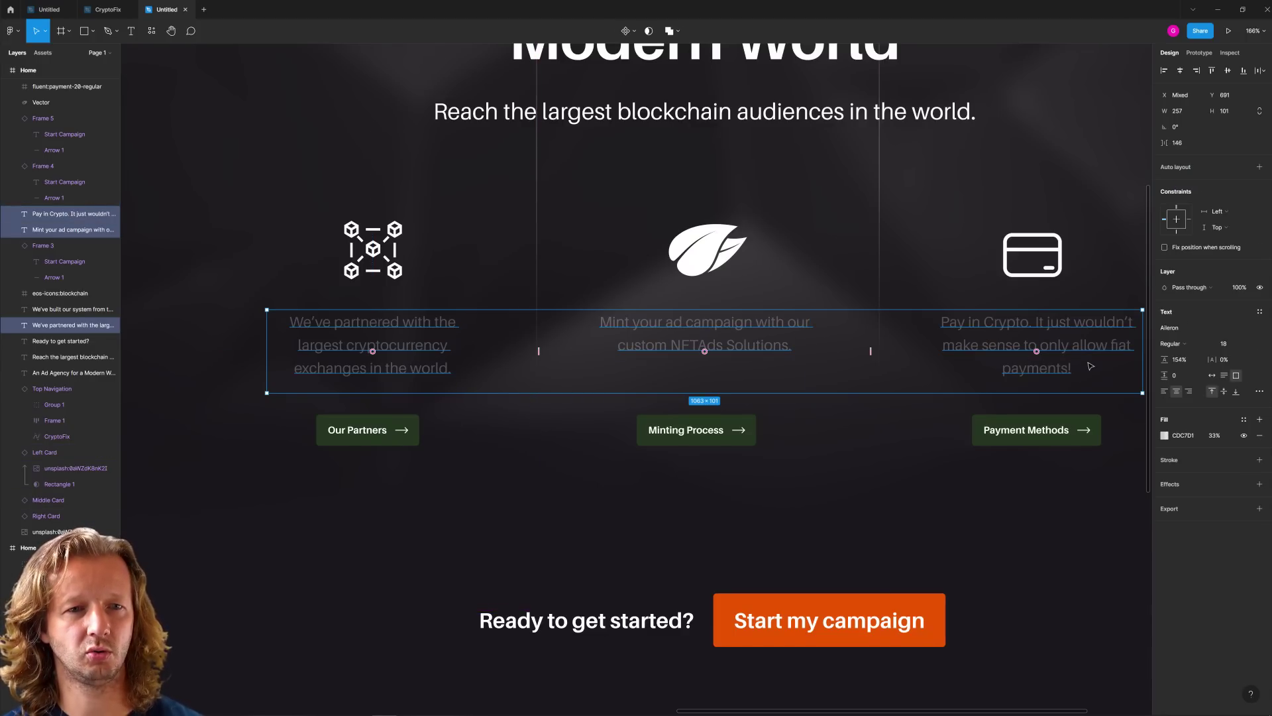
click(1213, 436)
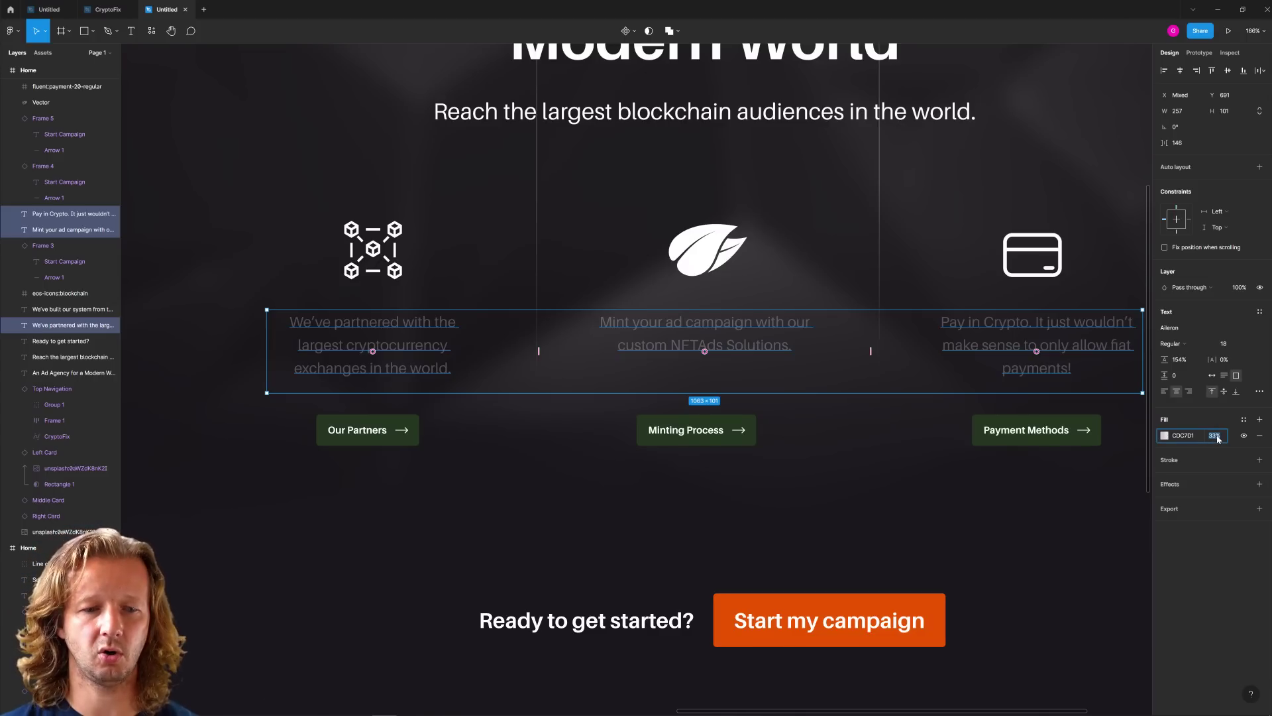
text(100)
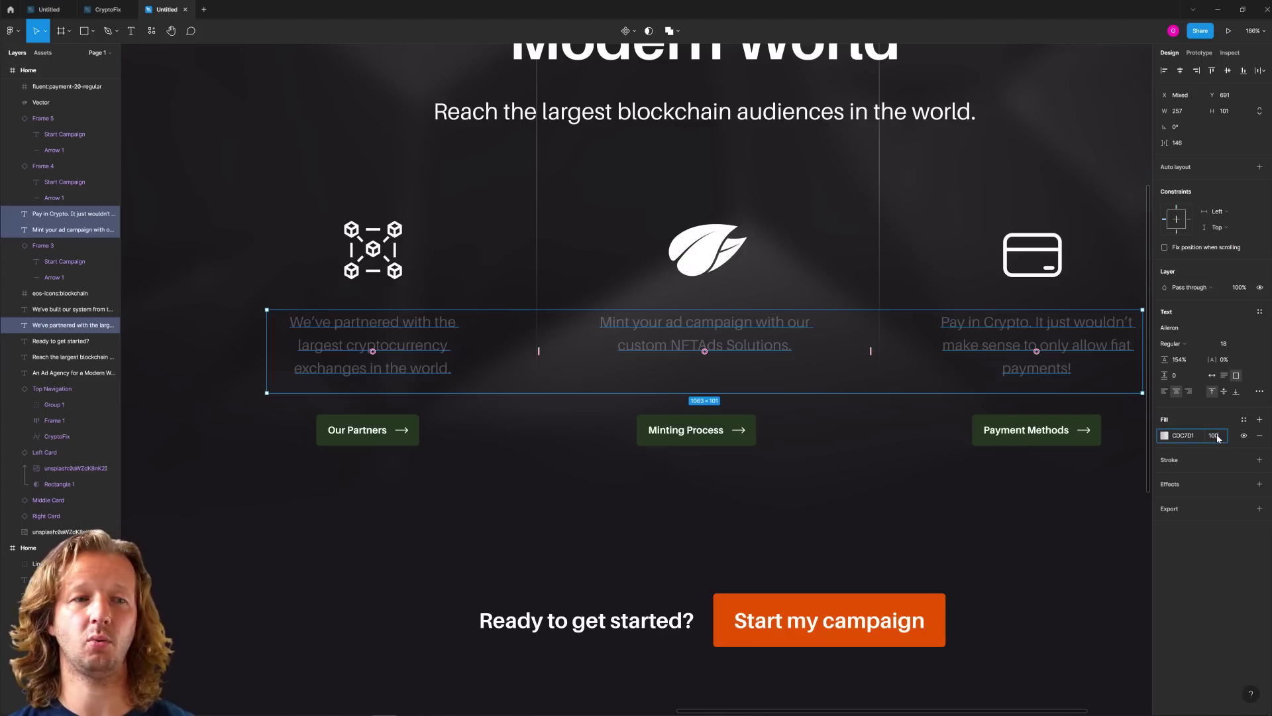
key(Return)
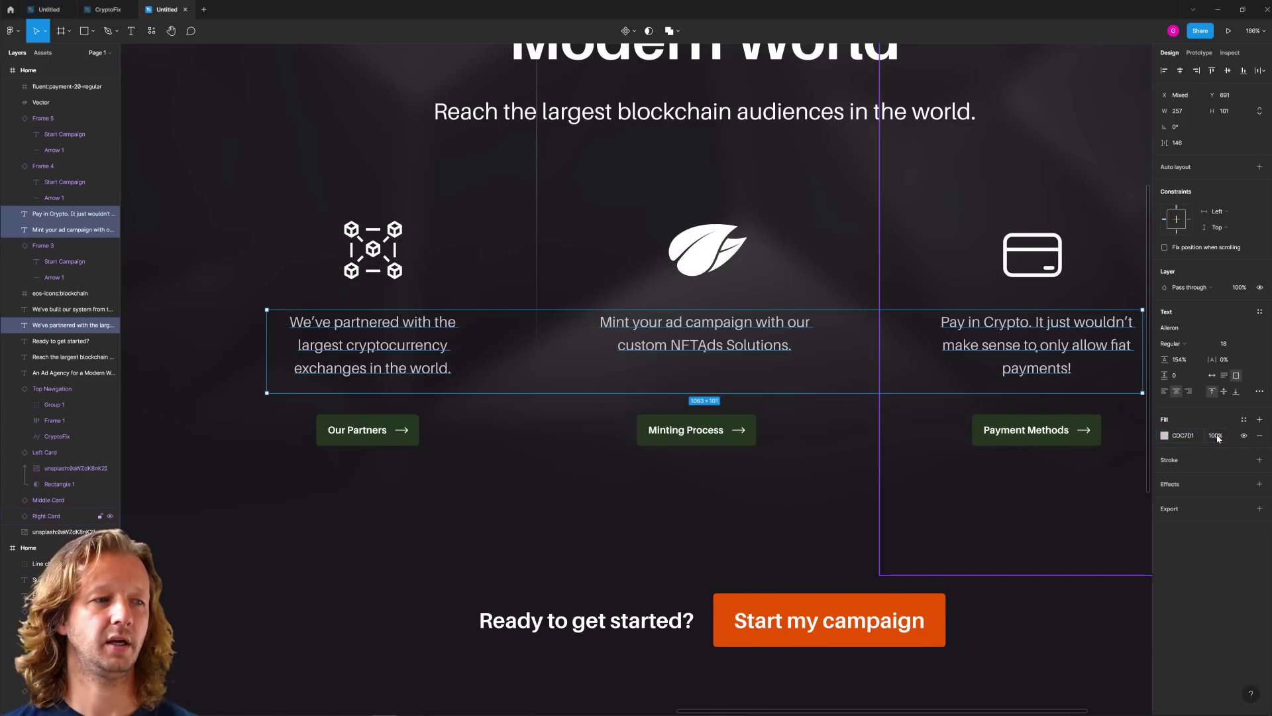
click(734, 551)
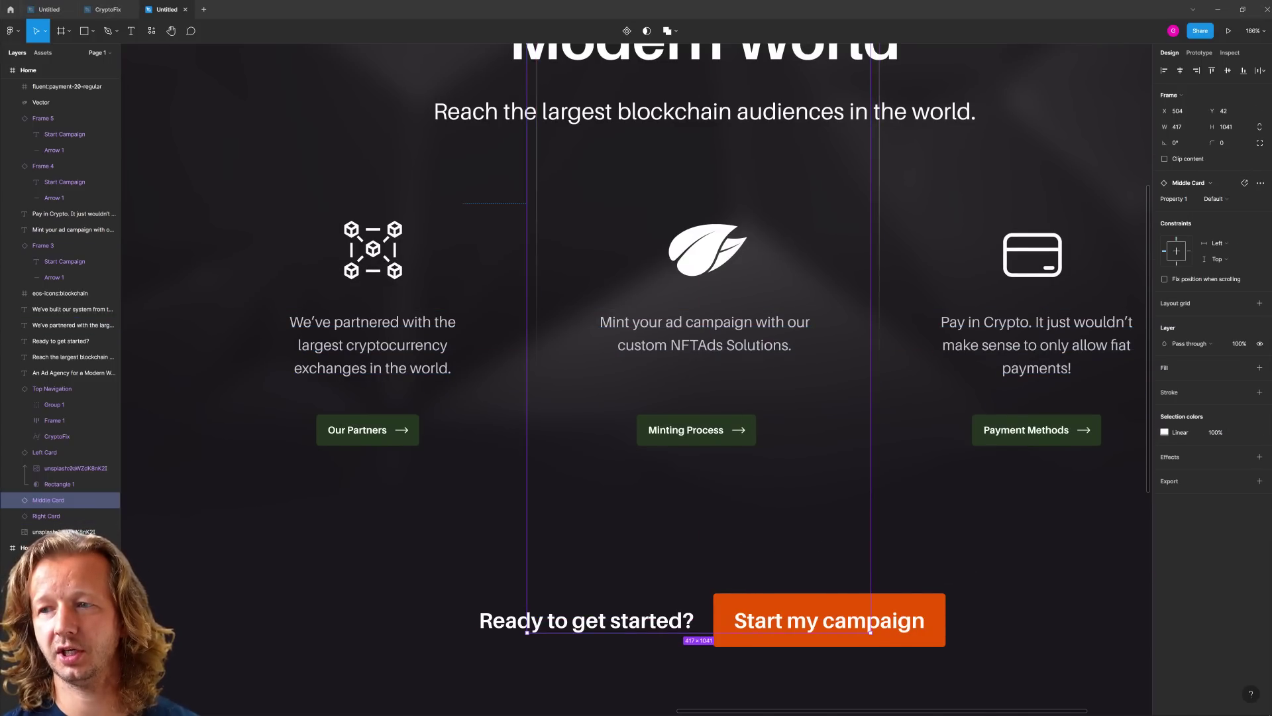
scroll(695, 358, down, 5)
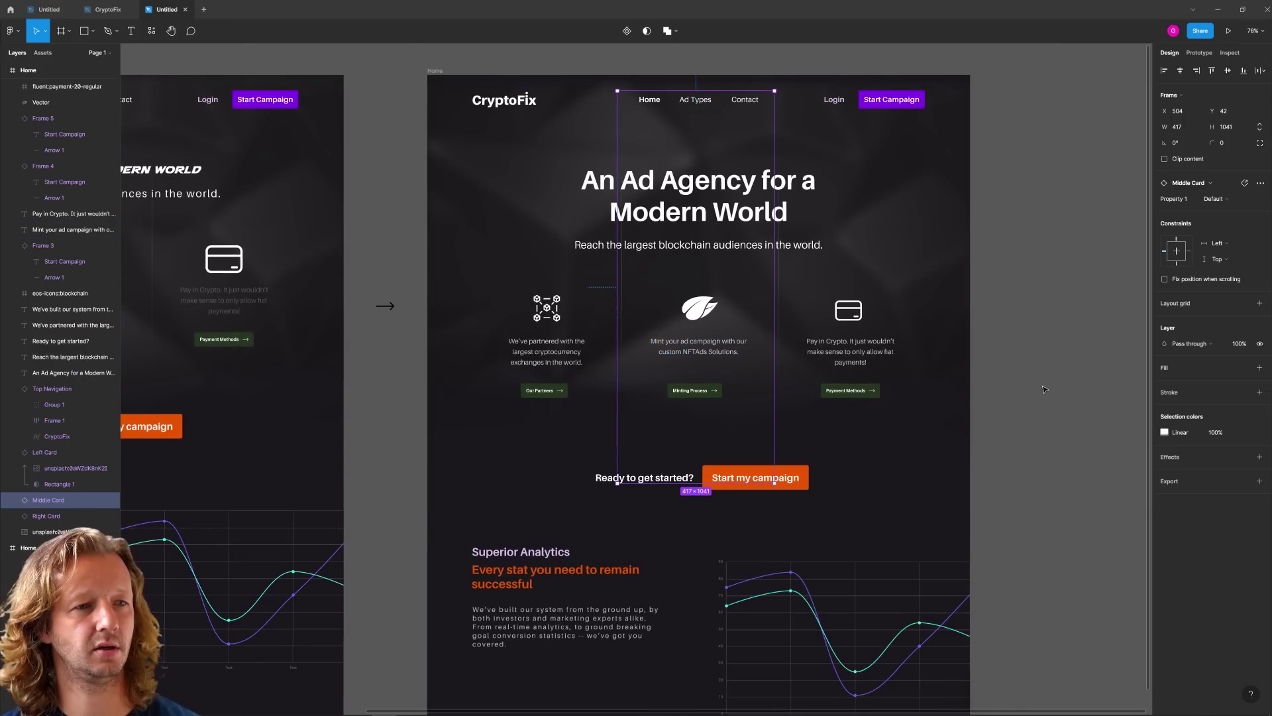
click(577, 511)
scroll(684, 496, left, 3)
drag(683, 496, 896, 478)
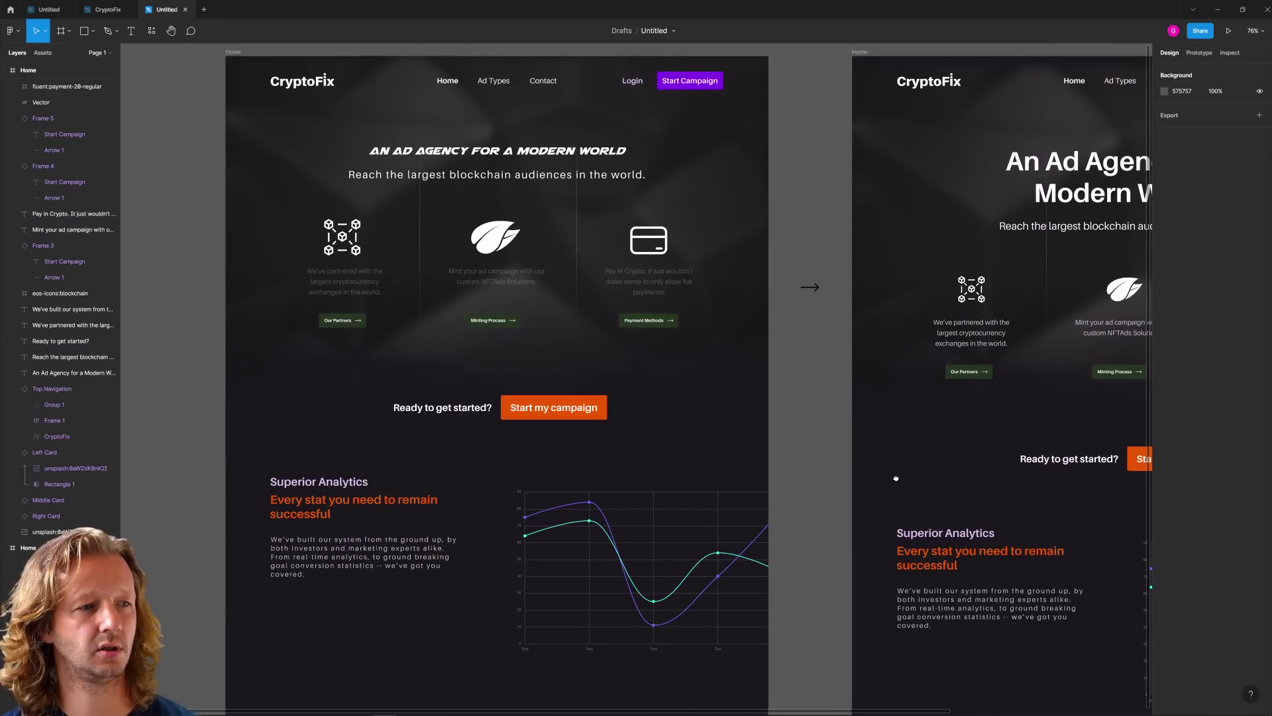
scroll(446, 298, up, 5)
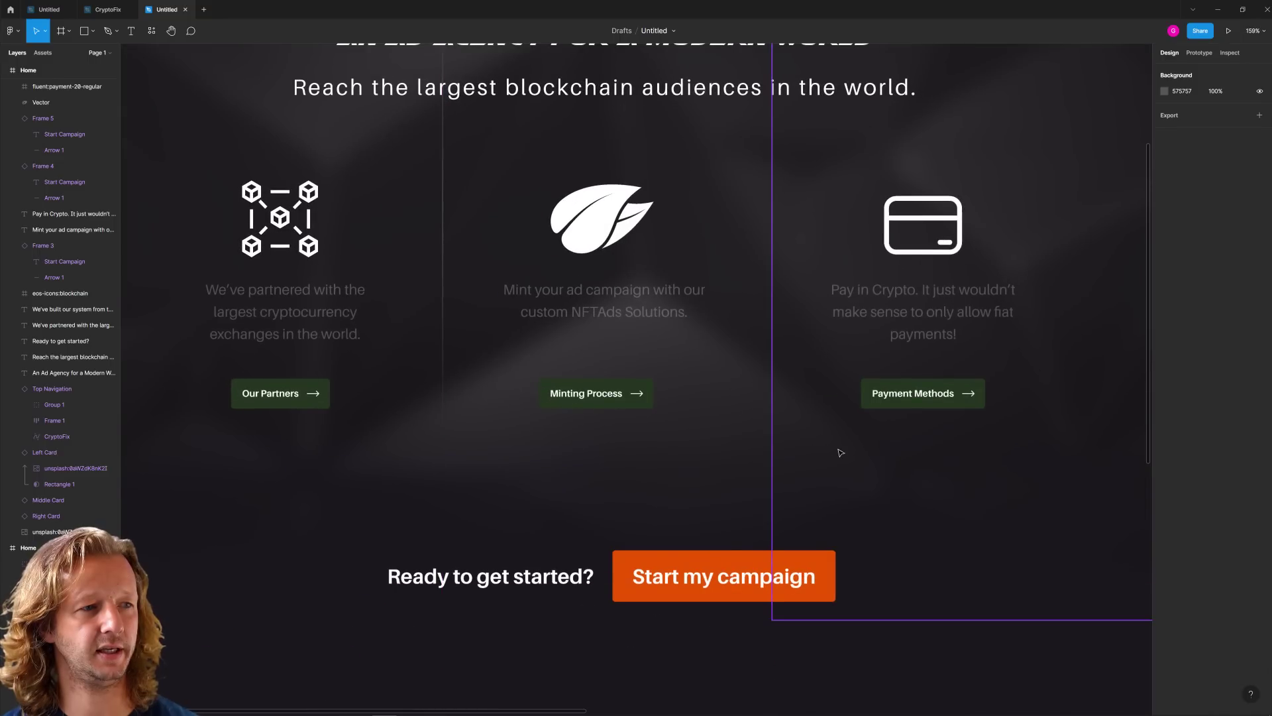
scroll(1067, 495, right, 15)
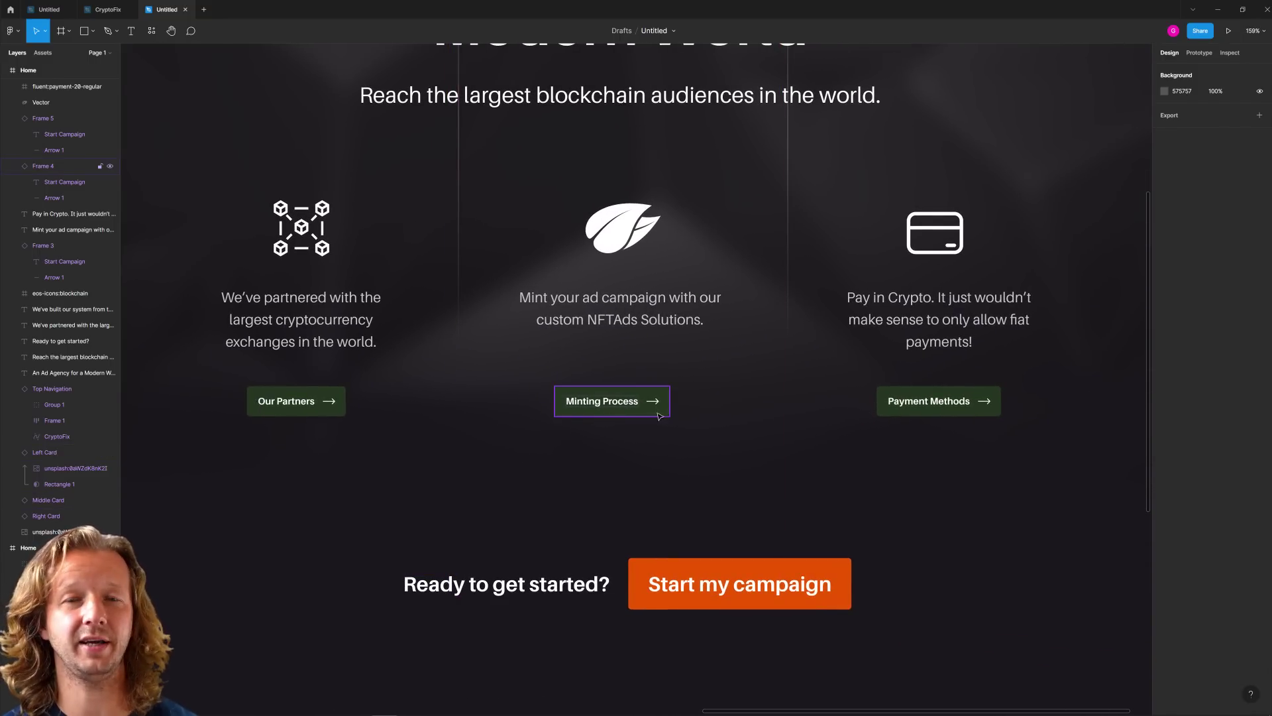
scroll(722, 367, down, 5)
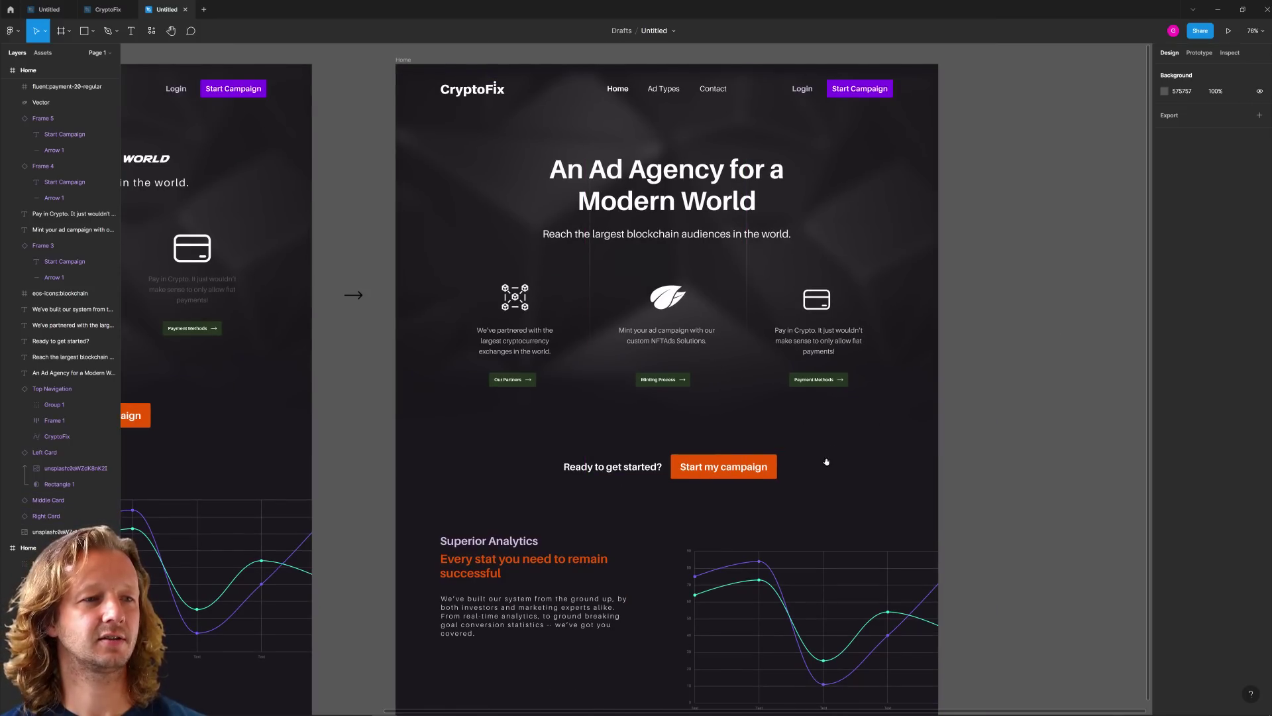
scroll(827, 462, left, 5)
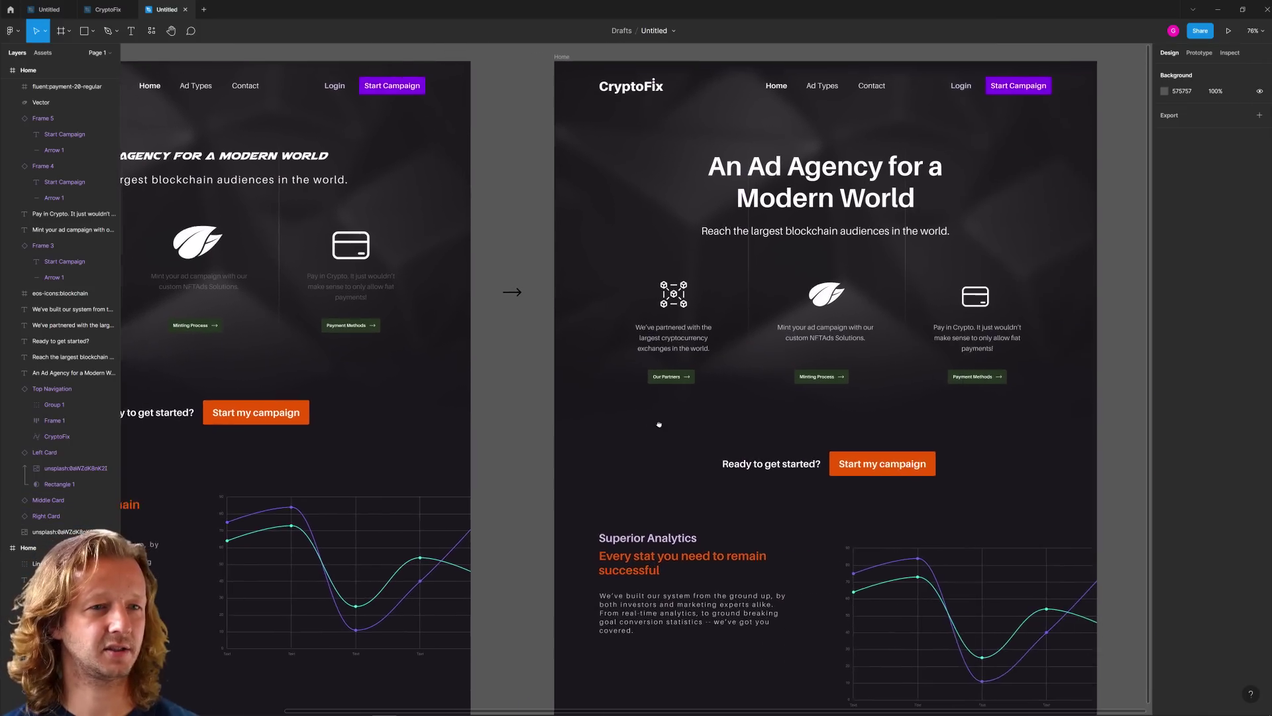
Step: Inspect the Minting Process and Payment Methods card buttons, then clear the selection
scroll(659, 424, right, 3)
scroll(571, 412, left, 5)
scroll(662, 417, right, 7)
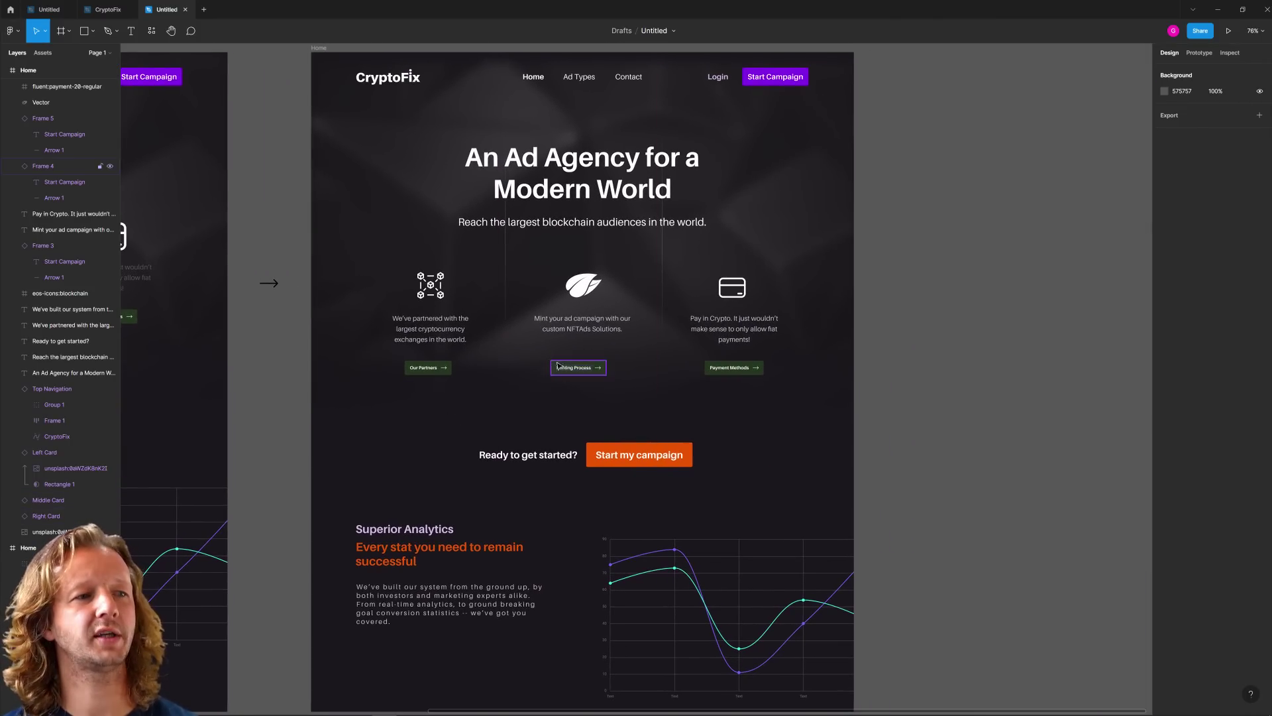
scroll(557, 365, up, 5)
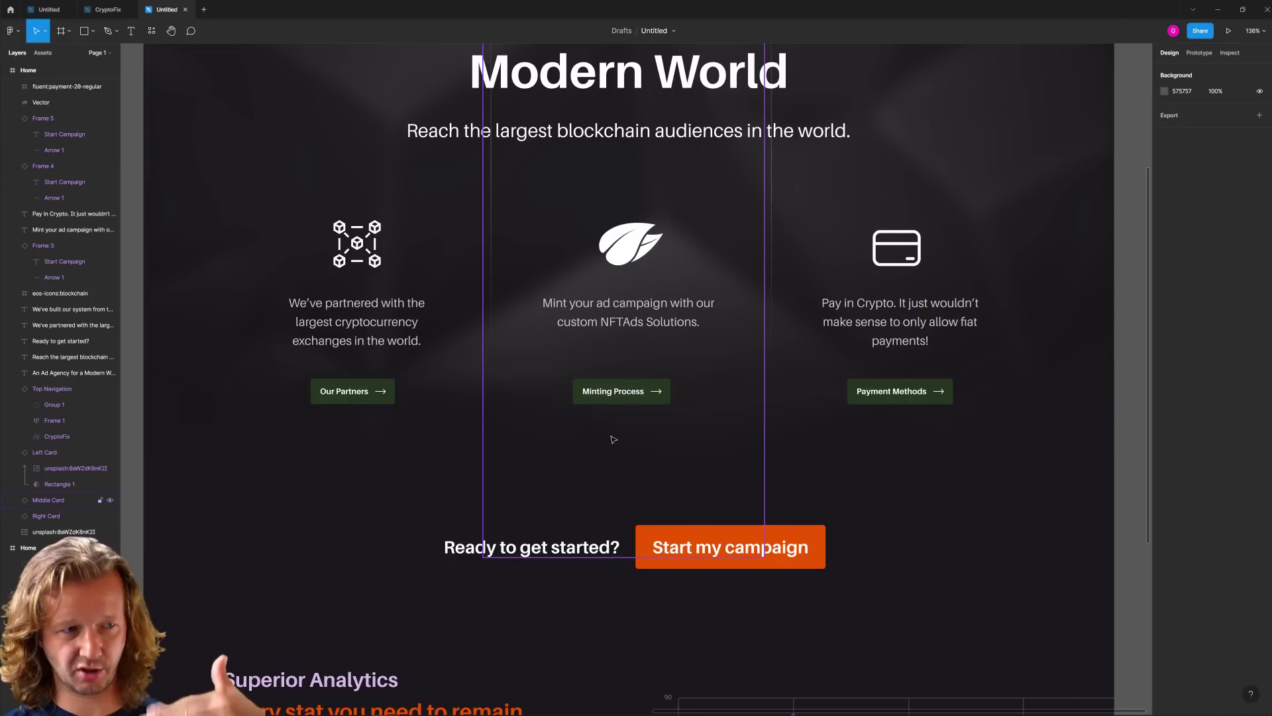
click(353, 391)
click(622, 391)
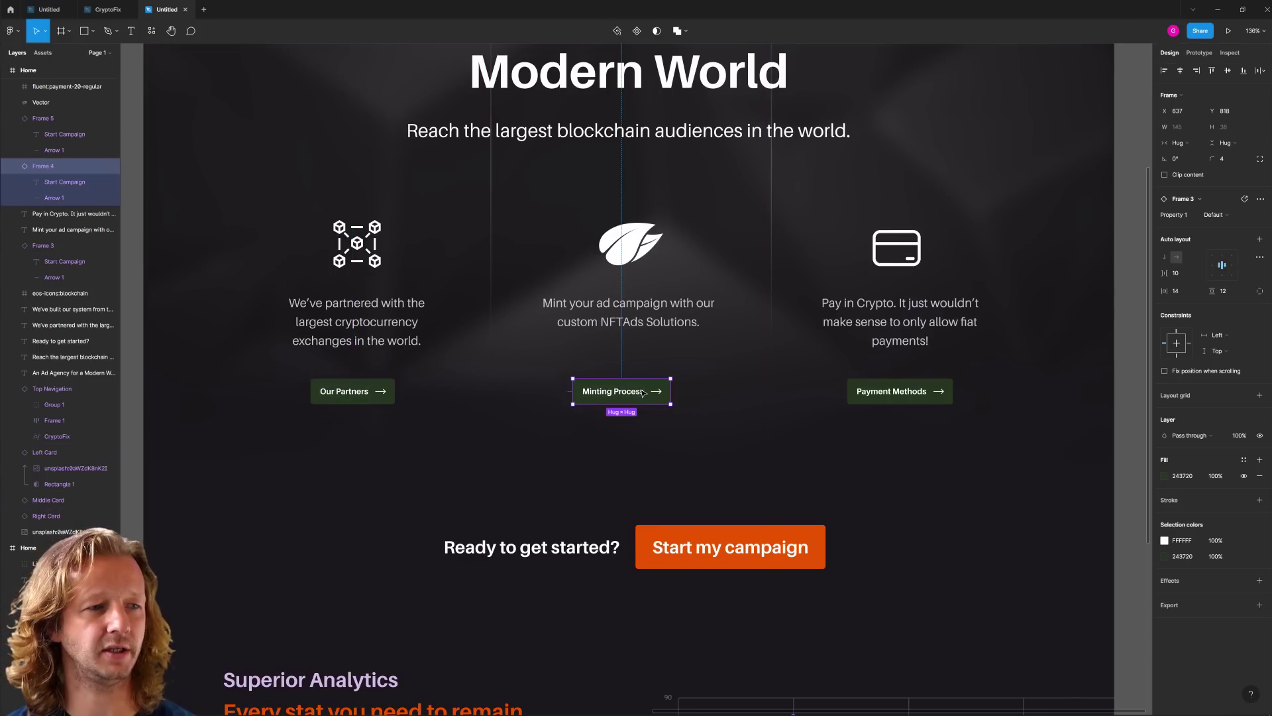
click(884, 390)
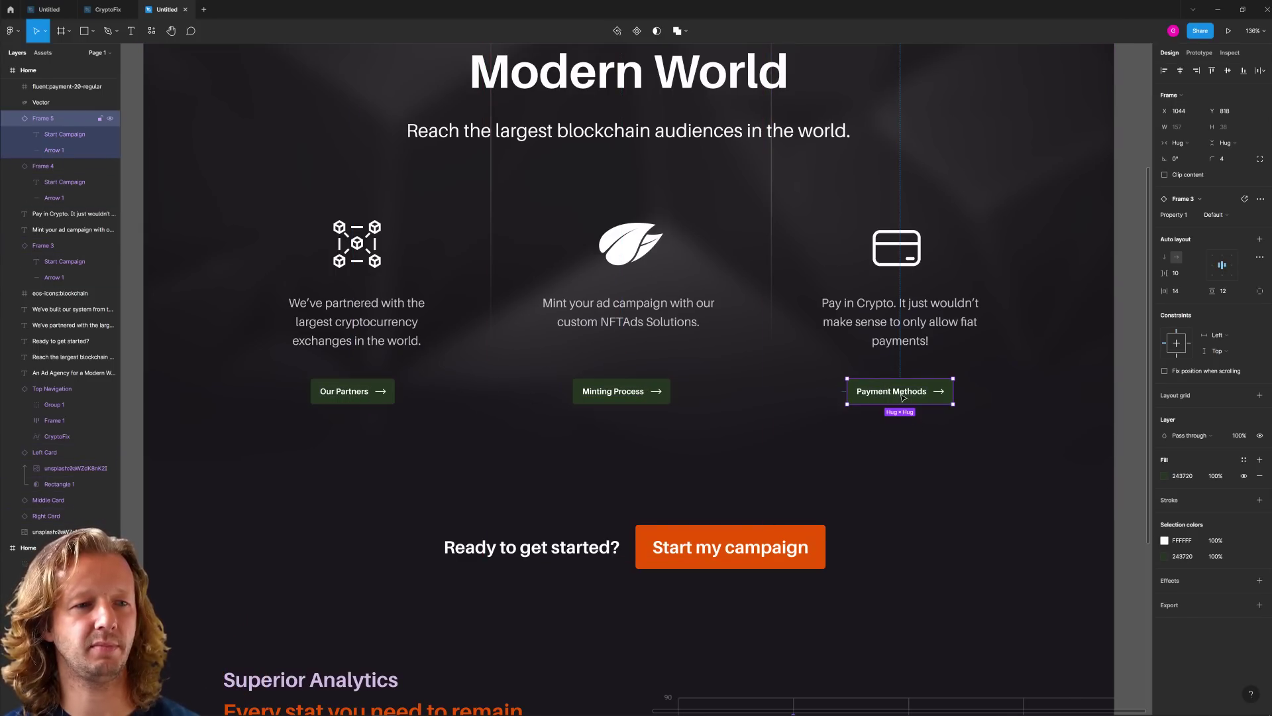
key(Escape)
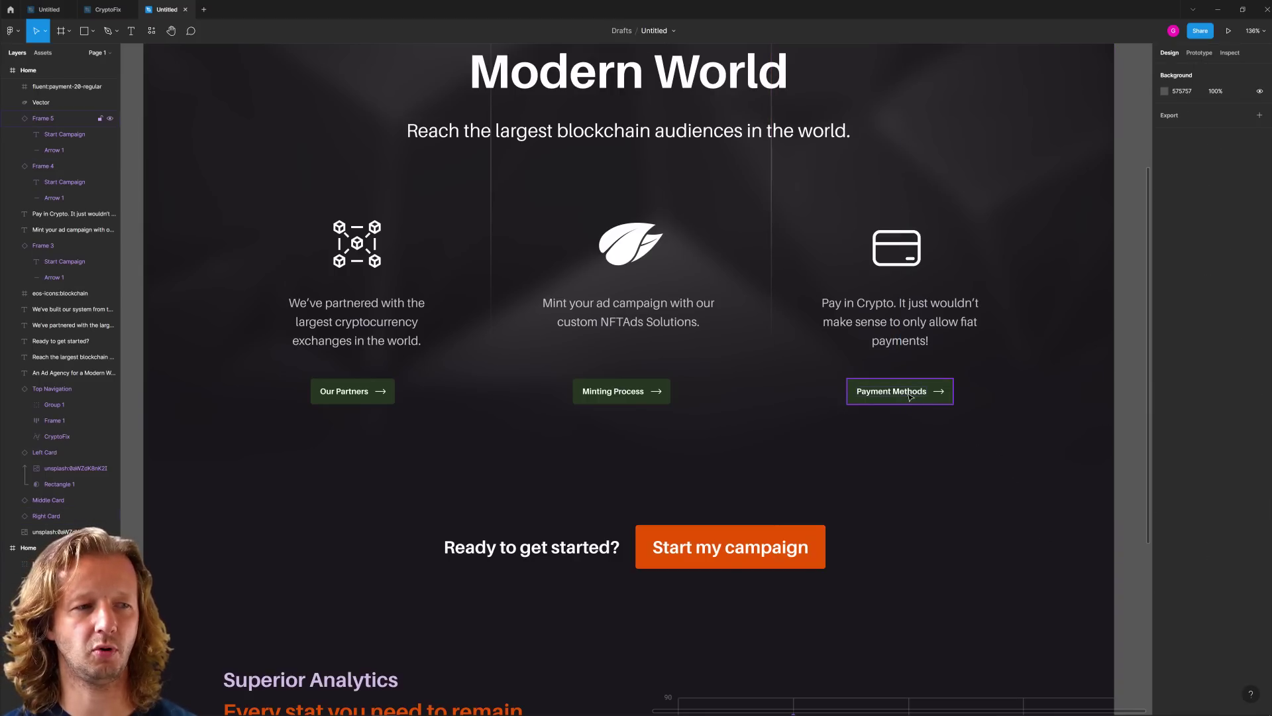
Step: Select the Minting Process and Our Partners buttons together
scroll(1032, 405, down, 5)
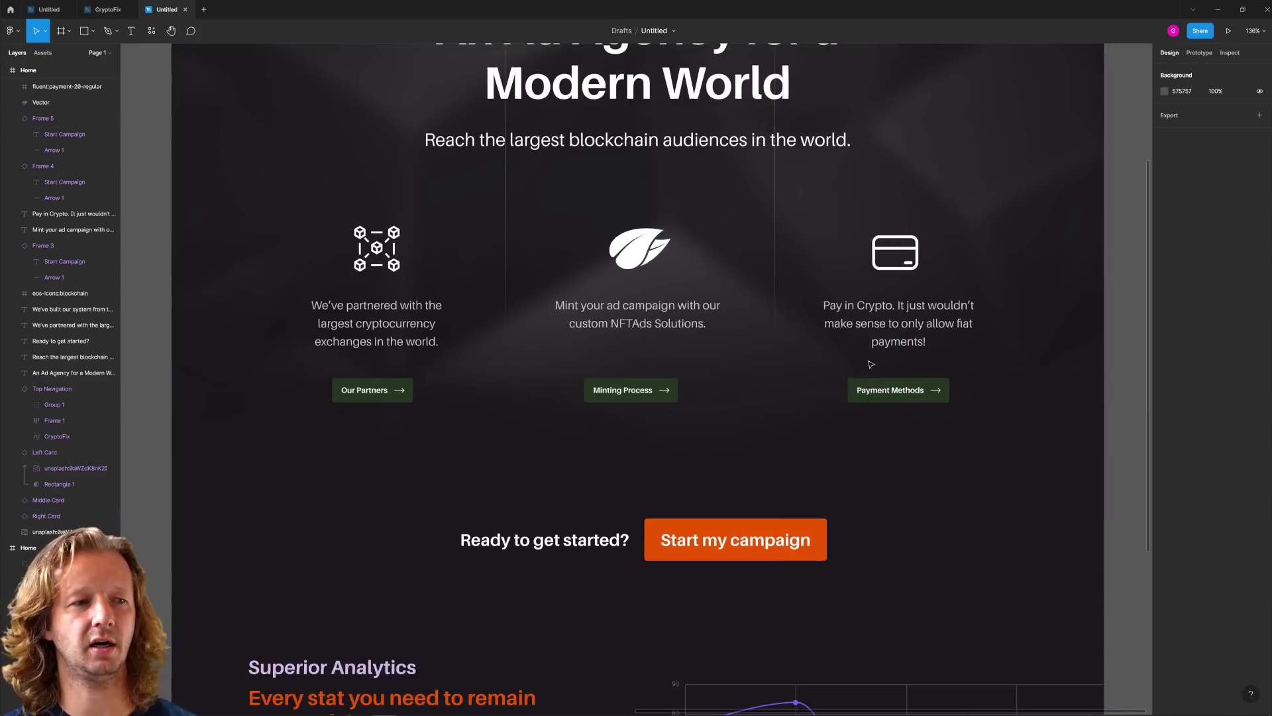
scroll(813, 189, up, 4)
scroll(812, 190, up, 3)
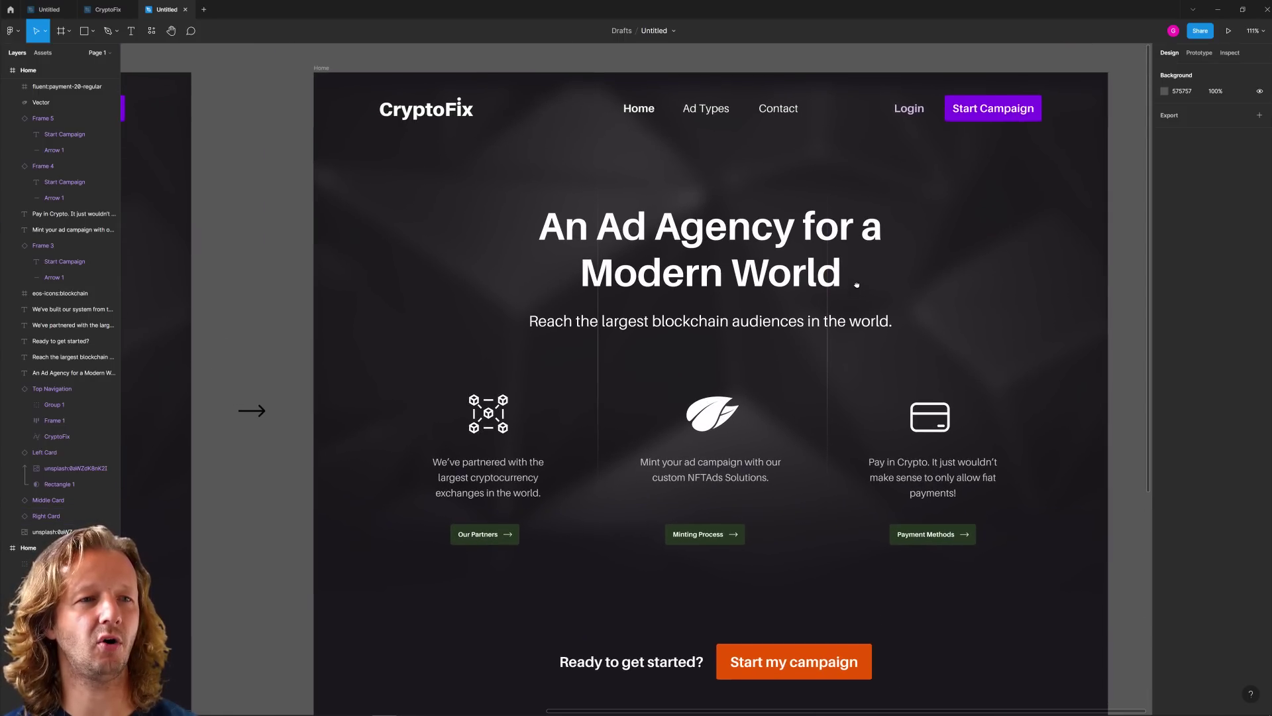
click(946, 534)
click(701, 533)
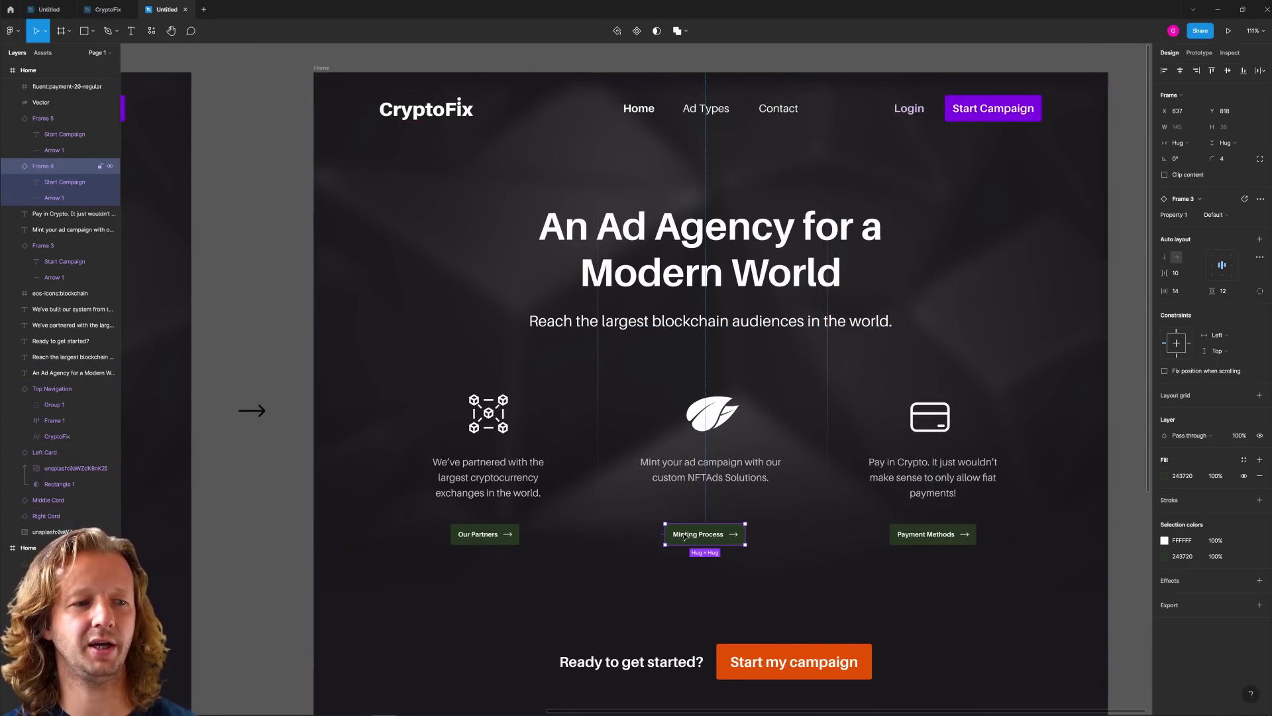
click(495, 536)
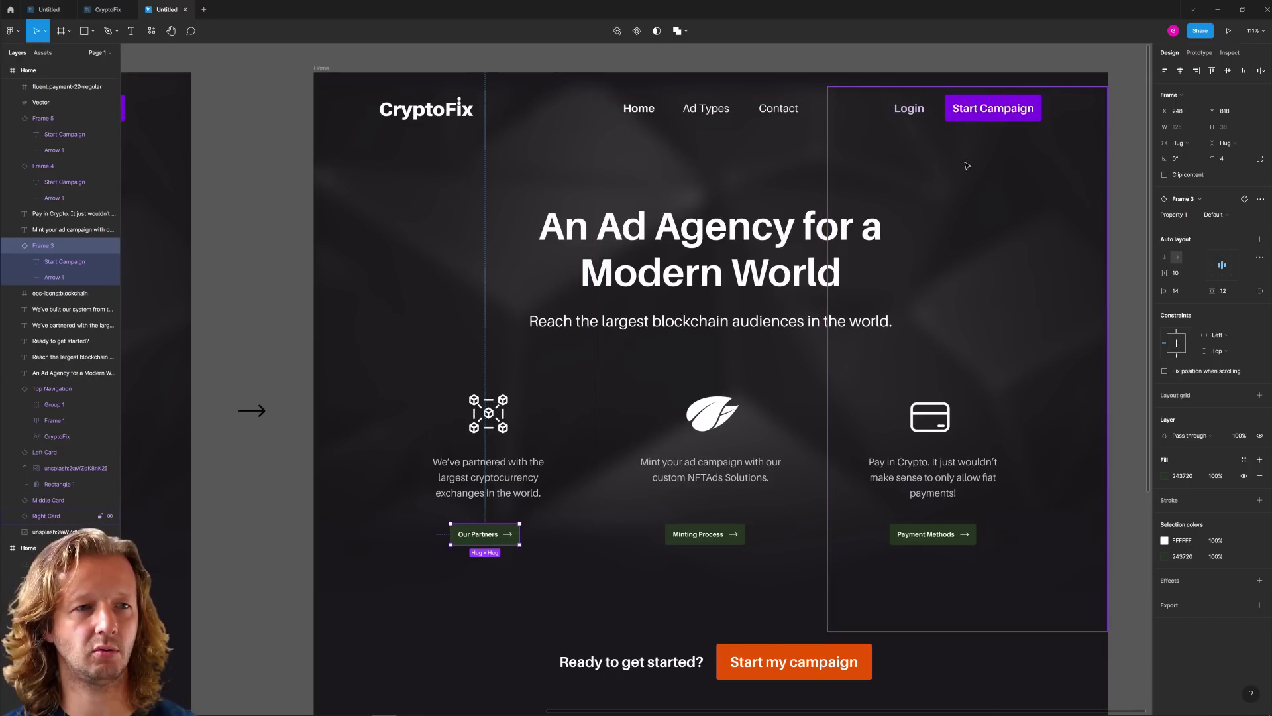
click(728, 536)
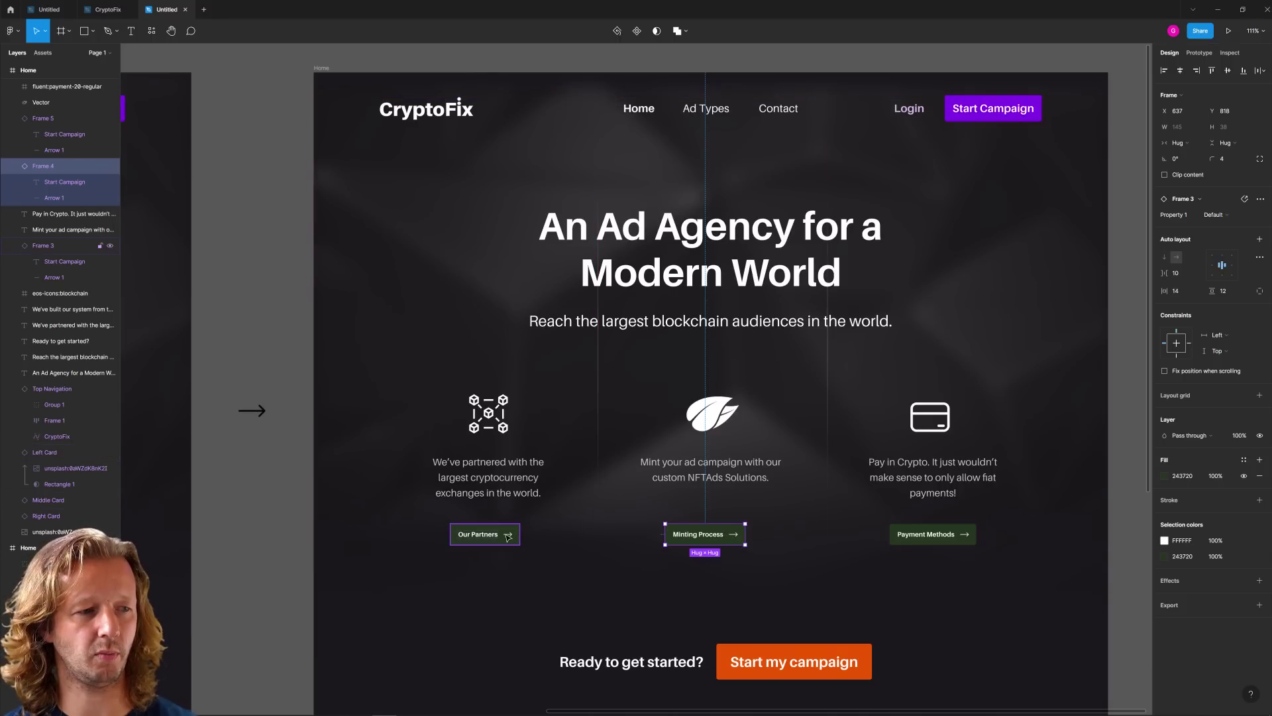
shift+click(480, 534)
Step: Recolour the three card buttons with the Start Campaign purple, darkened to 302439
shift+click(908, 536)
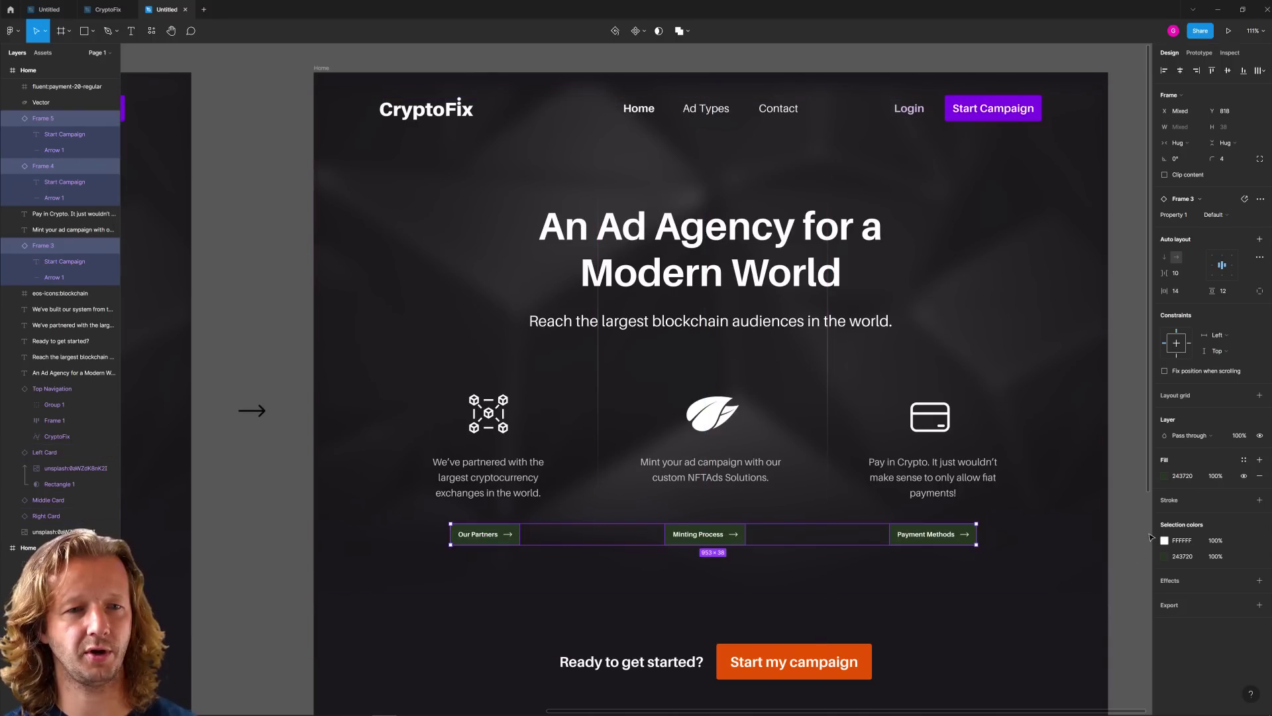
click(1166, 558)
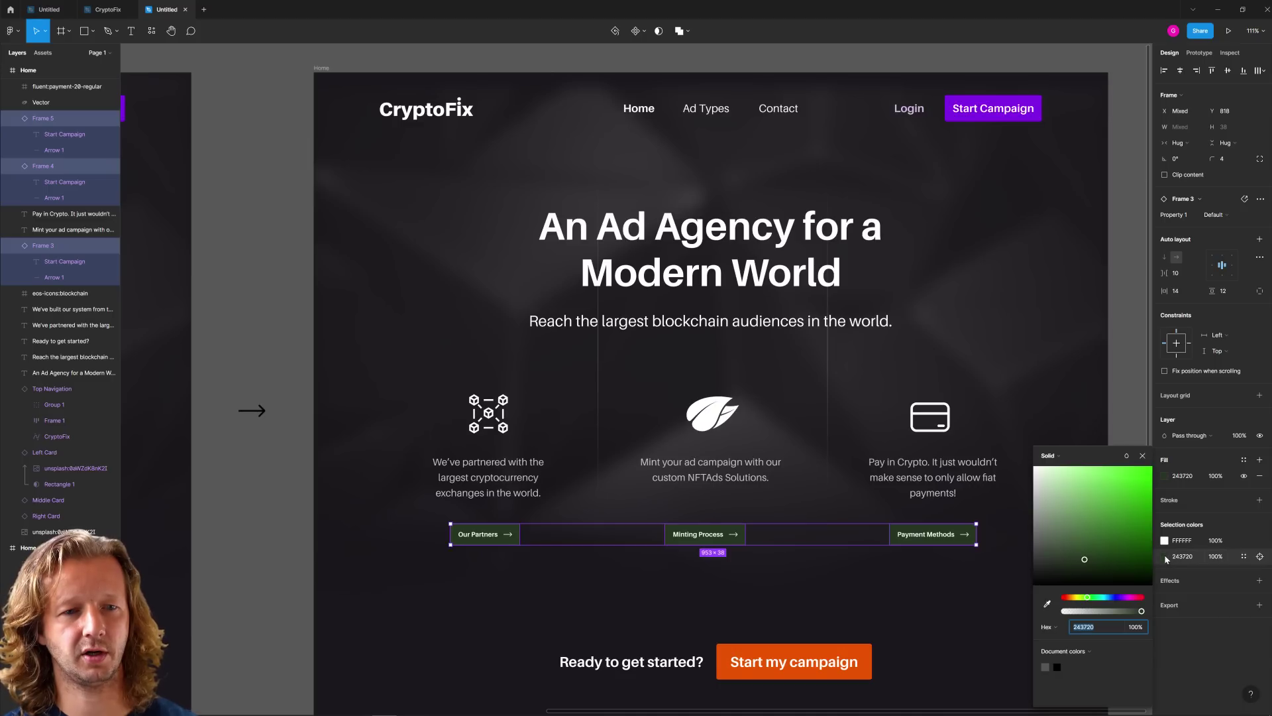
click(1047, 603)
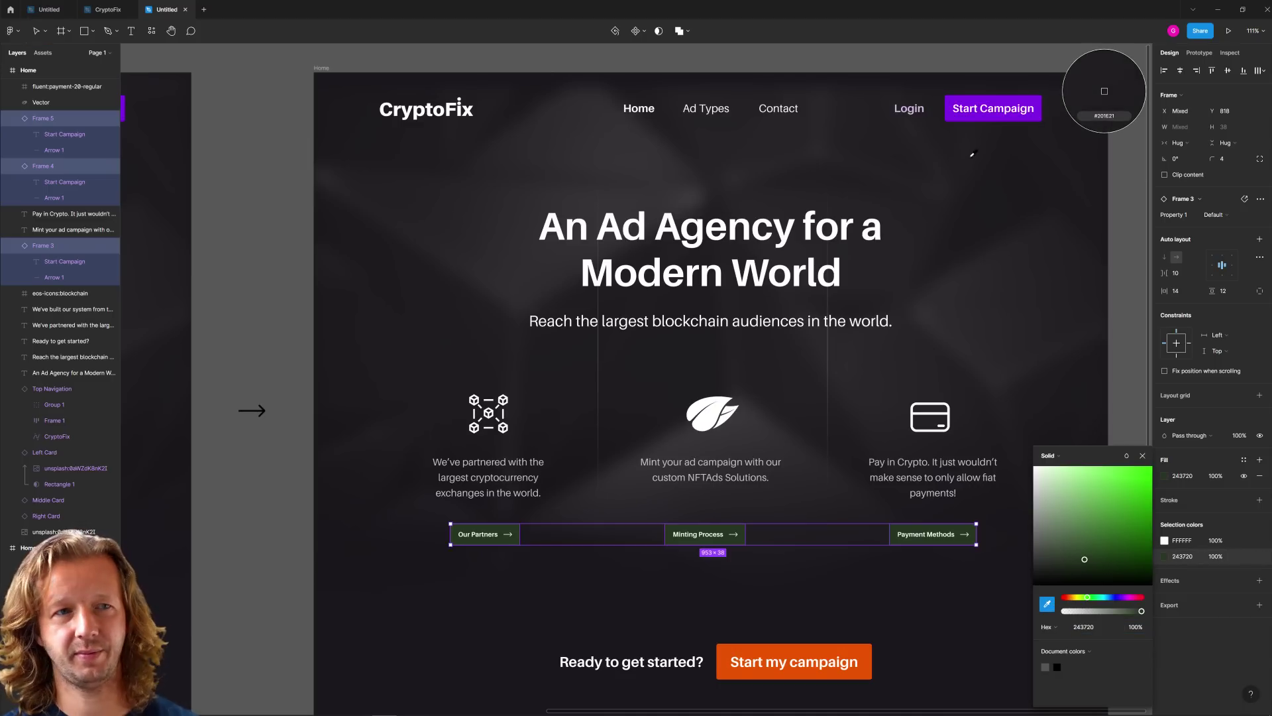
click(964, 117)
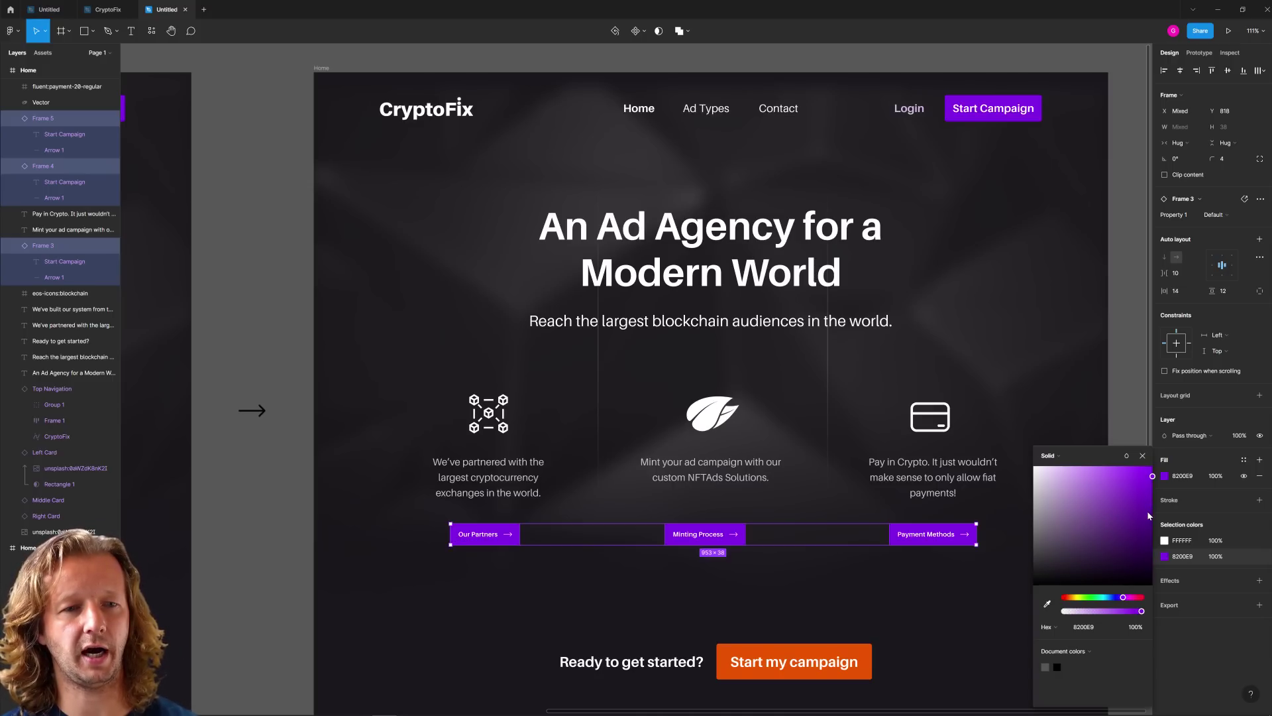
drag(1148, 514, 1091, 566)
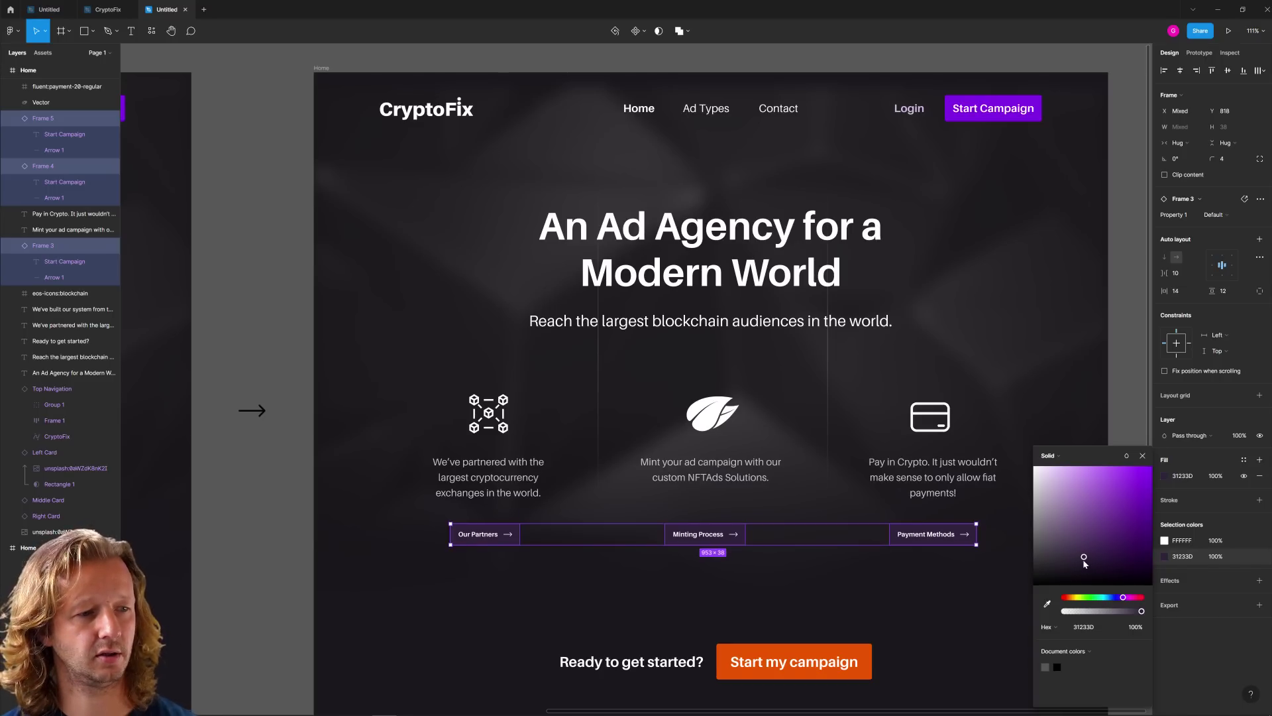
drag(1085, 564, 1084, 564)
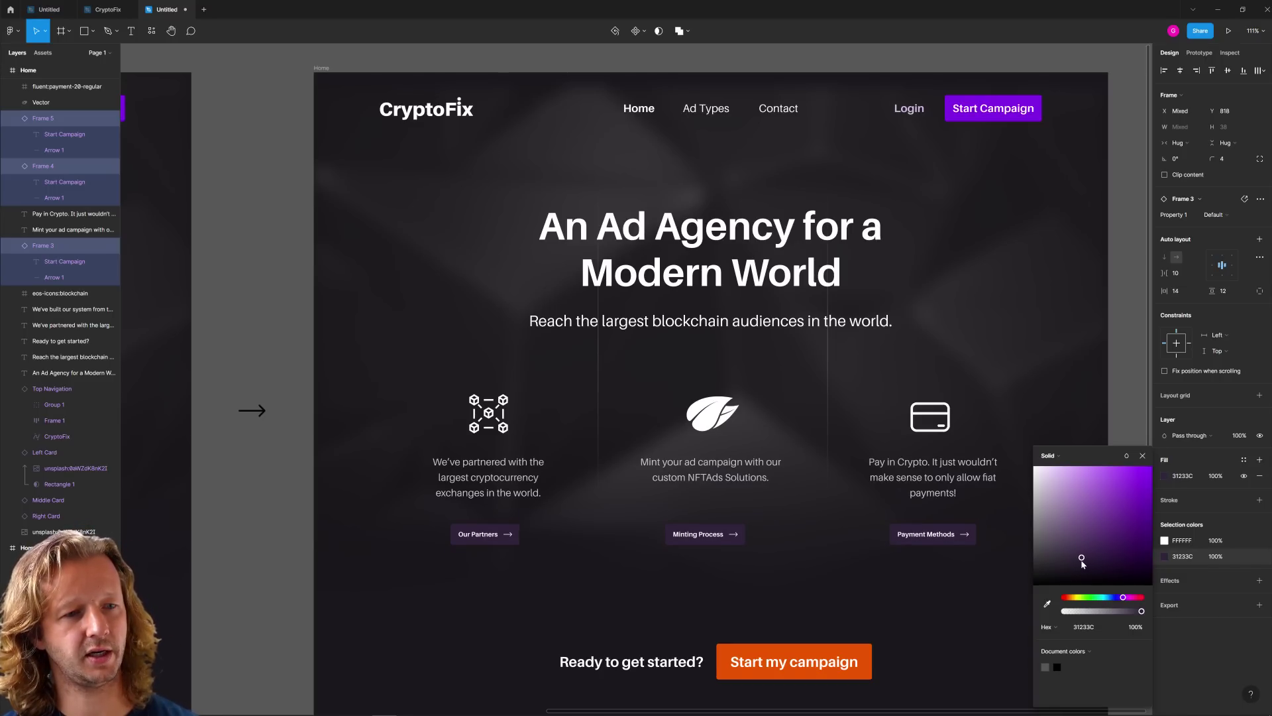
drag(1083, 564, 1080, 564)
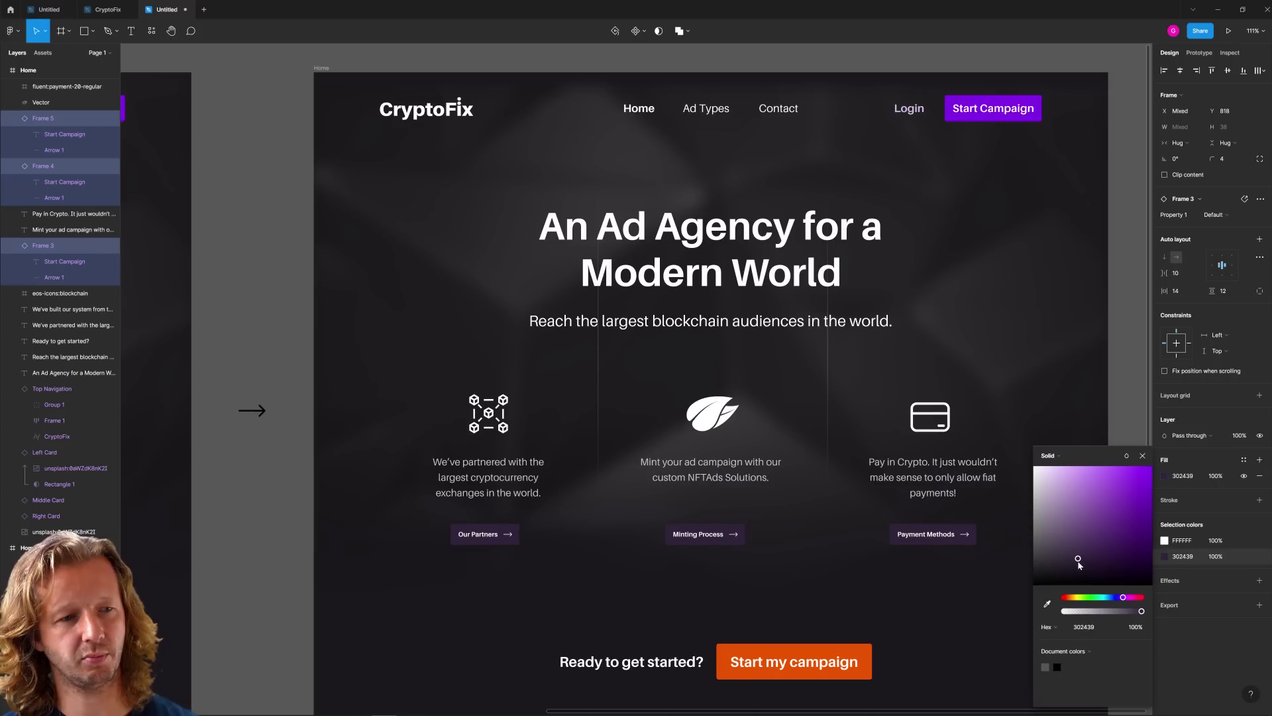
click(954, 534)
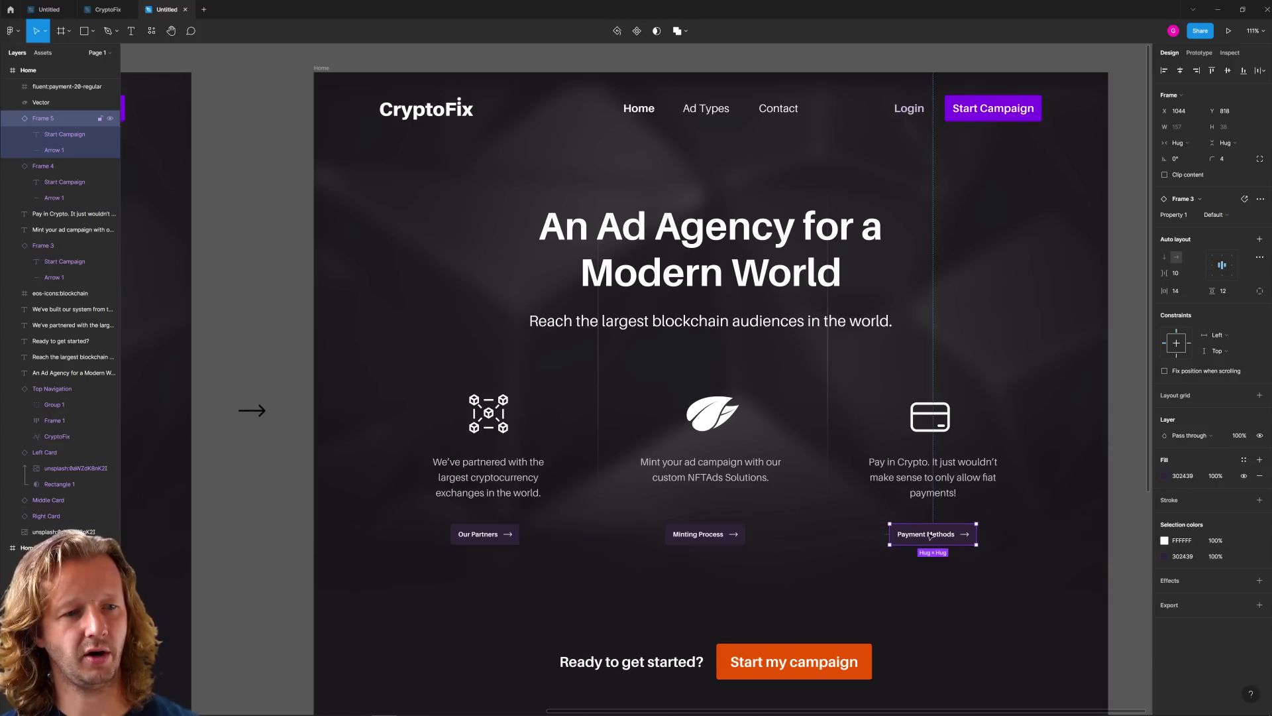
Step: Set the Our Partners, Minting Process and Payment Methods labels to font size 18
key(Escape)
scroll(908, 516, up, 3)
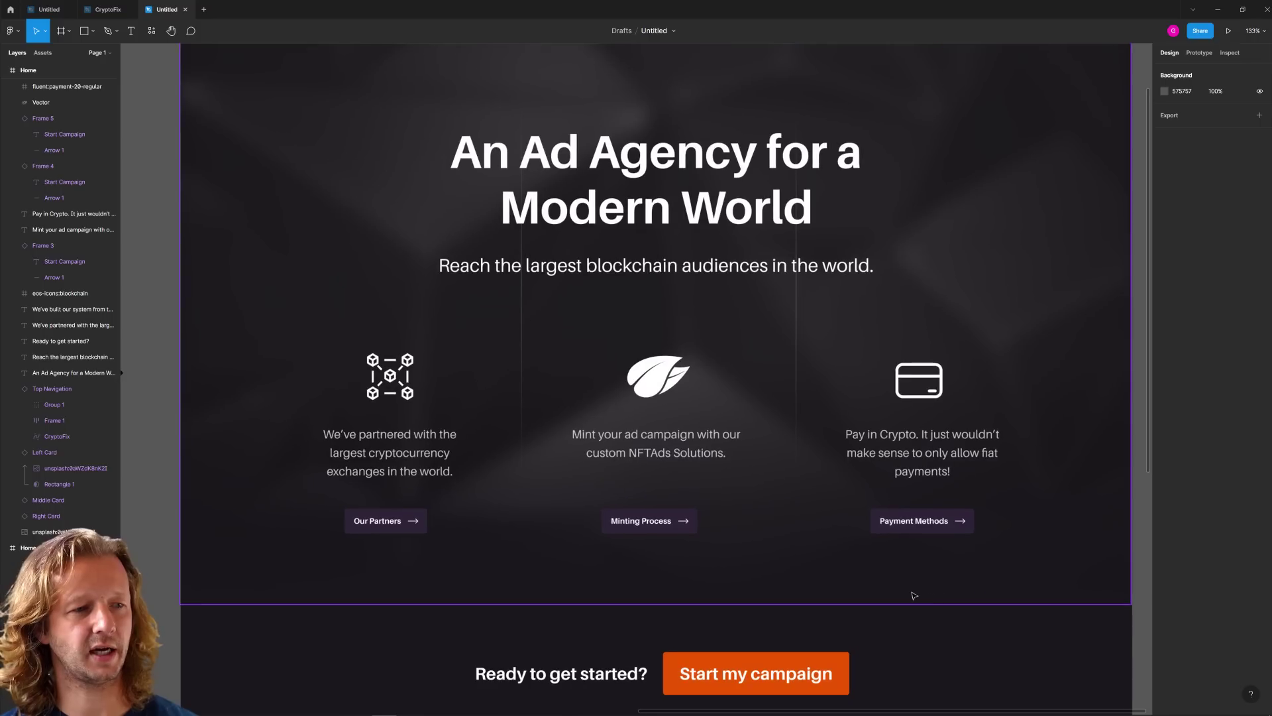
double_click(943, 472)
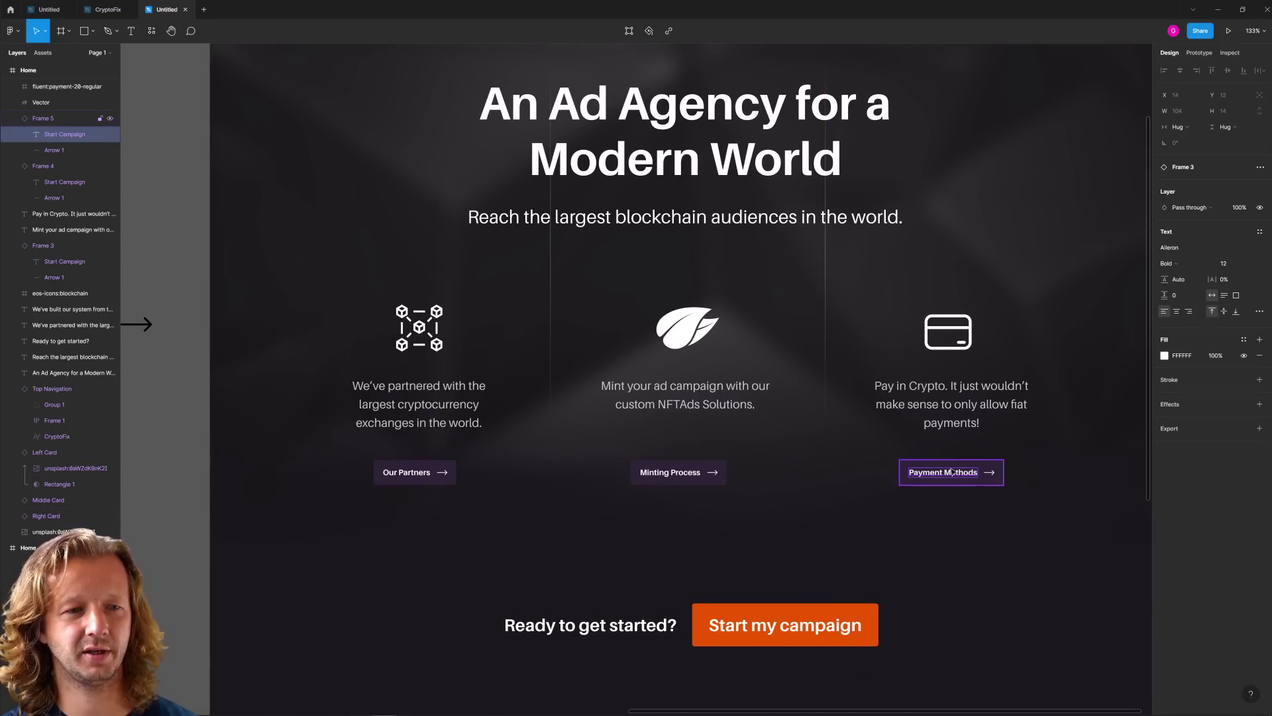
click(959, 532)
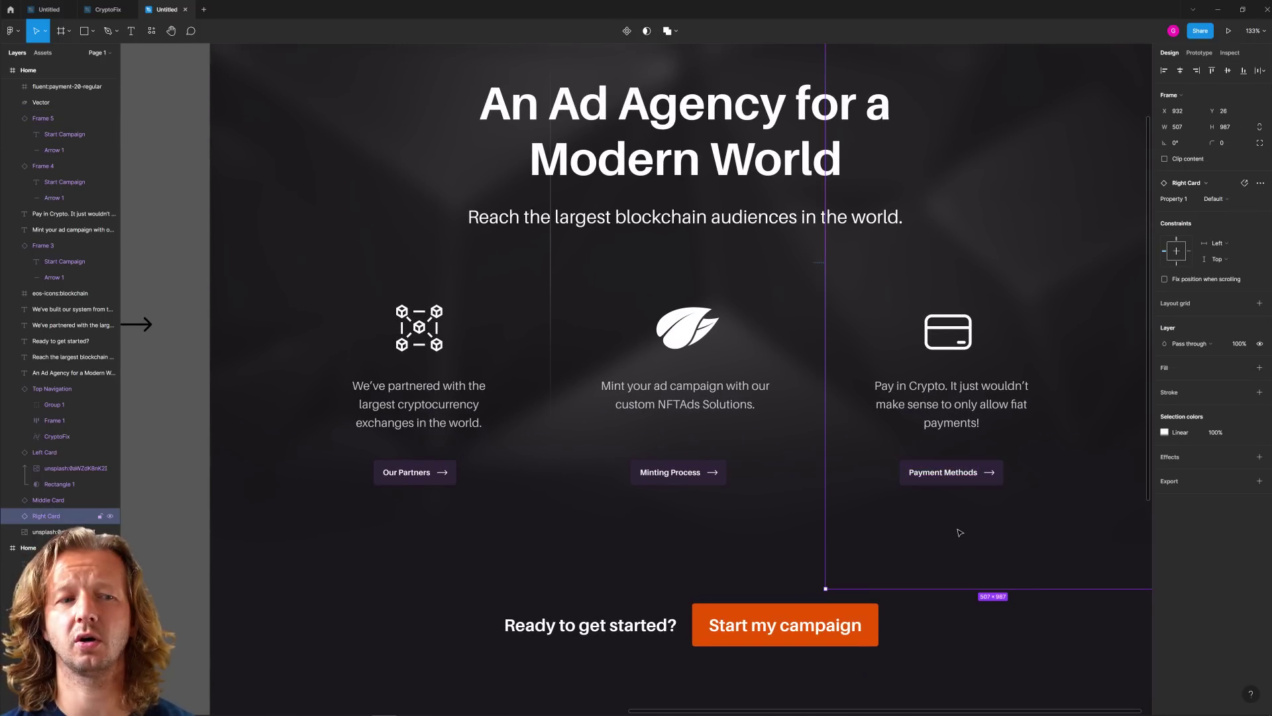
double_click(942, 472)
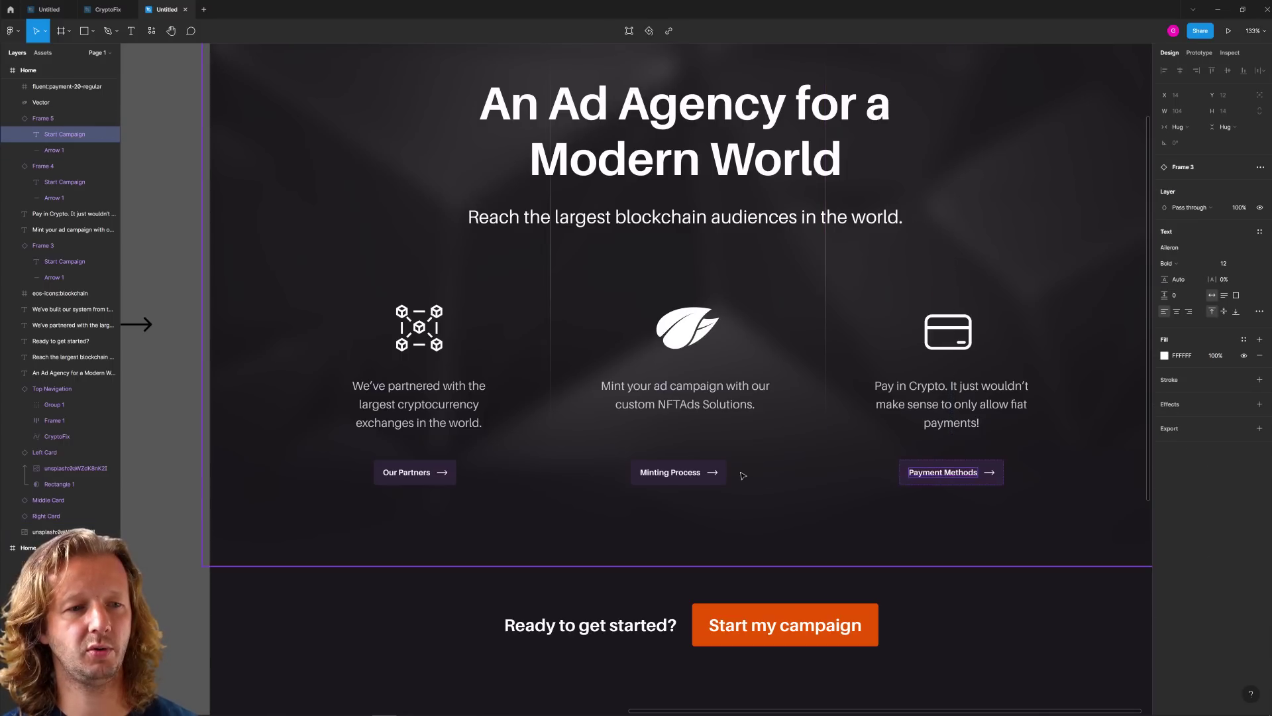
shift+click(683, 474)
shift+click(406, 471)
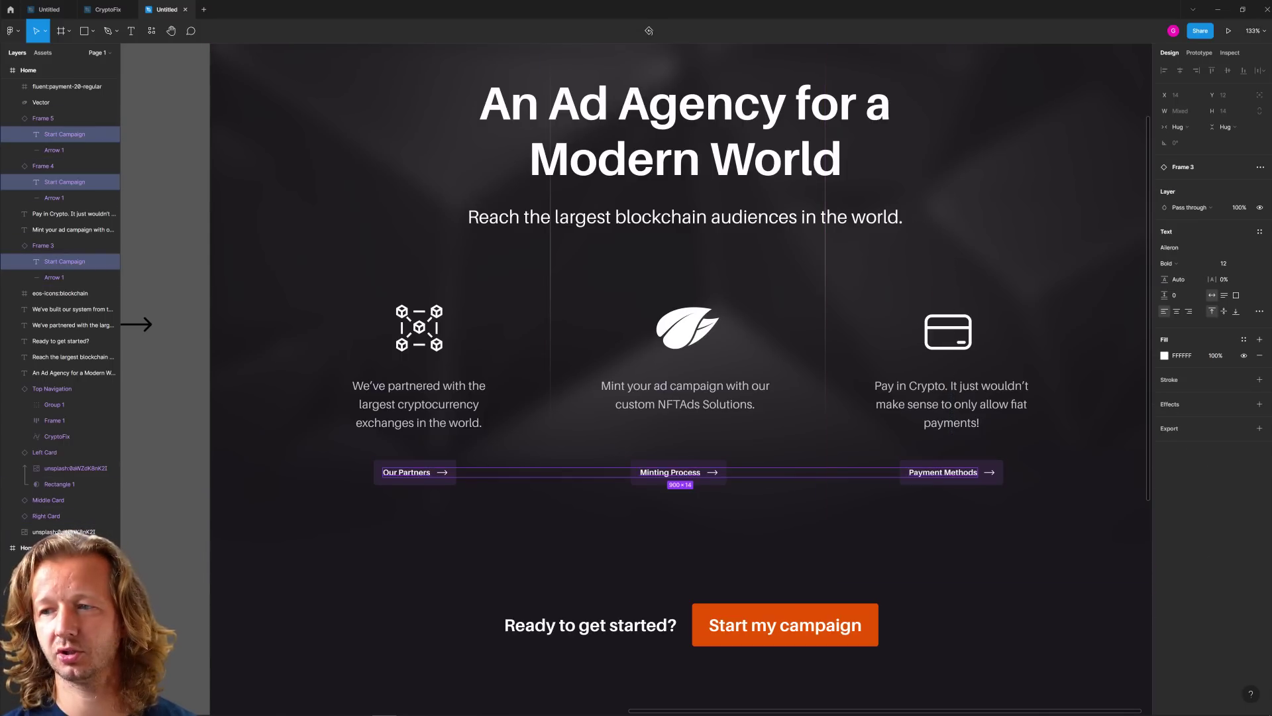
click(961, 480)
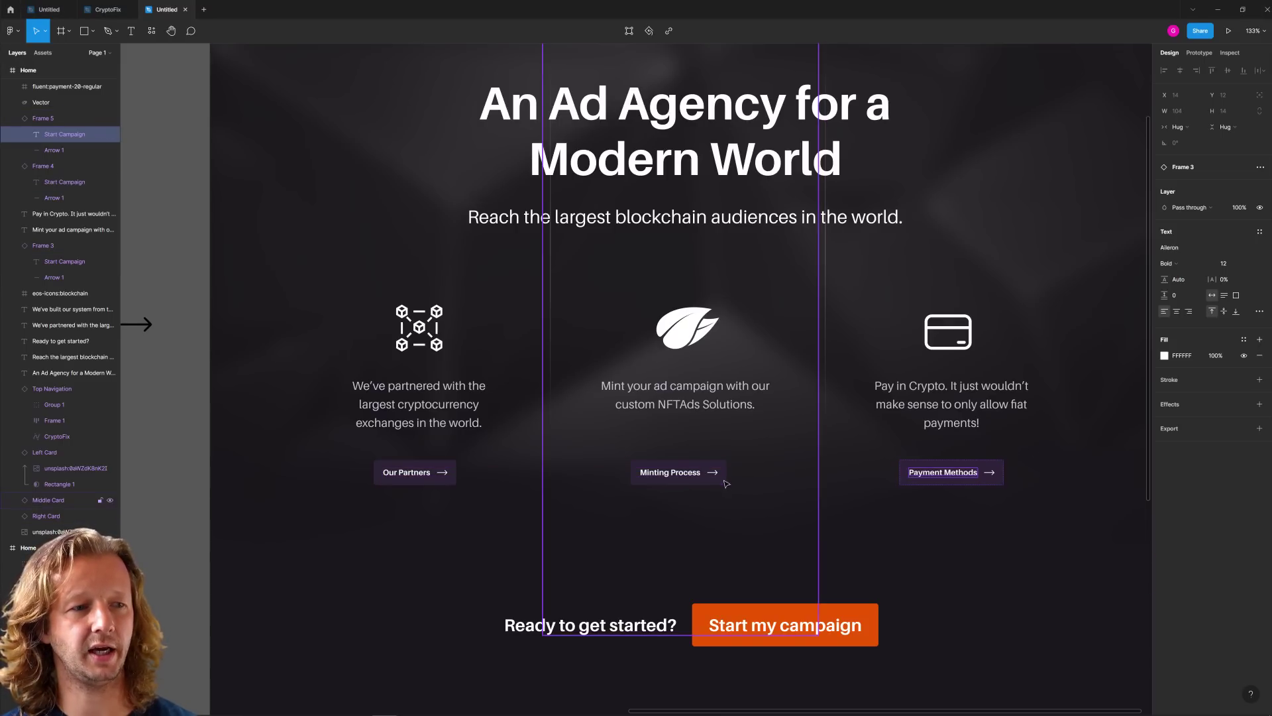
shift+click(671, 472)
shift+click(406, 472)
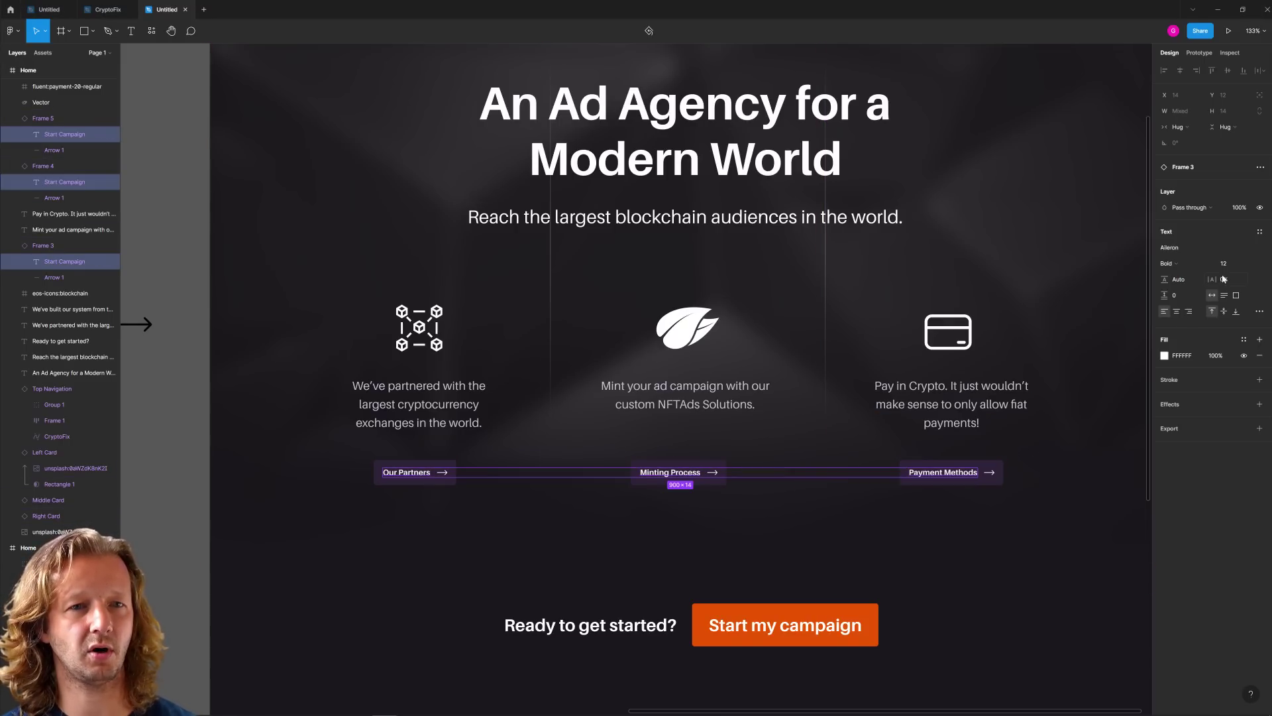
click(1235, 265)
text(18)
key(Return)
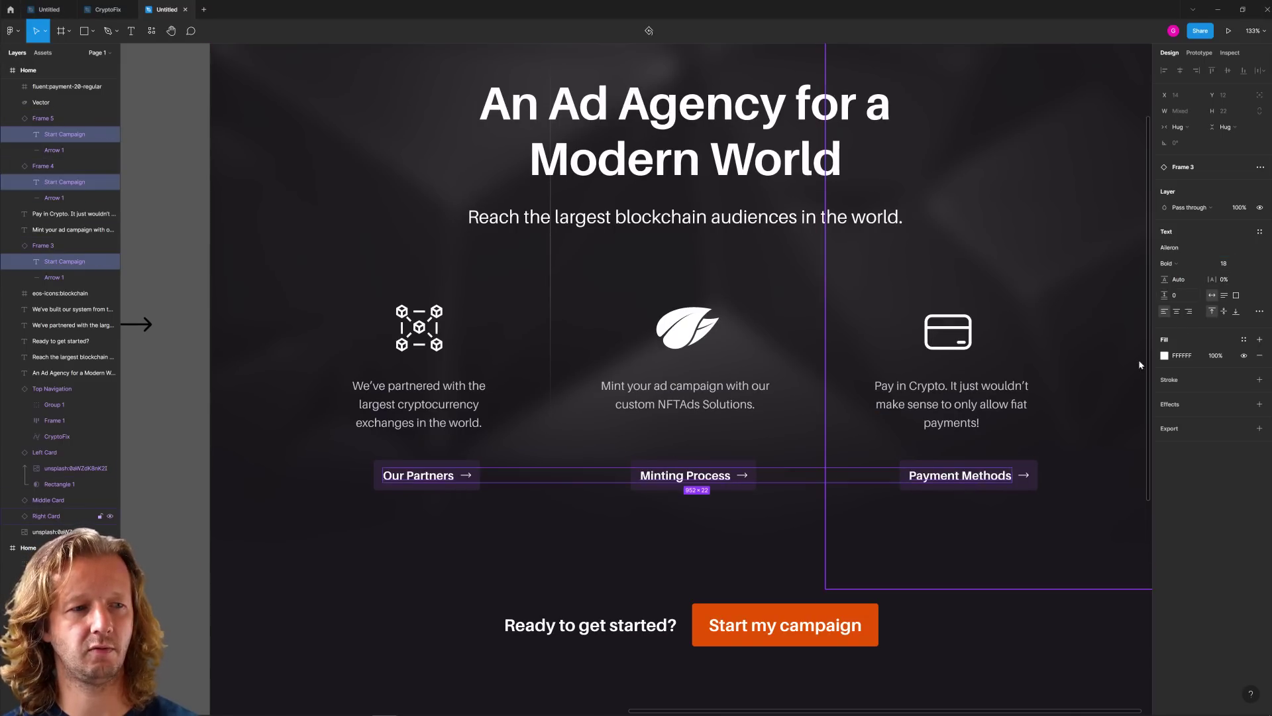
click(678, 541)
Step: Recentre the Our Partners, Minting Process and Payment Methods buttons under their columns
click(425, 482)
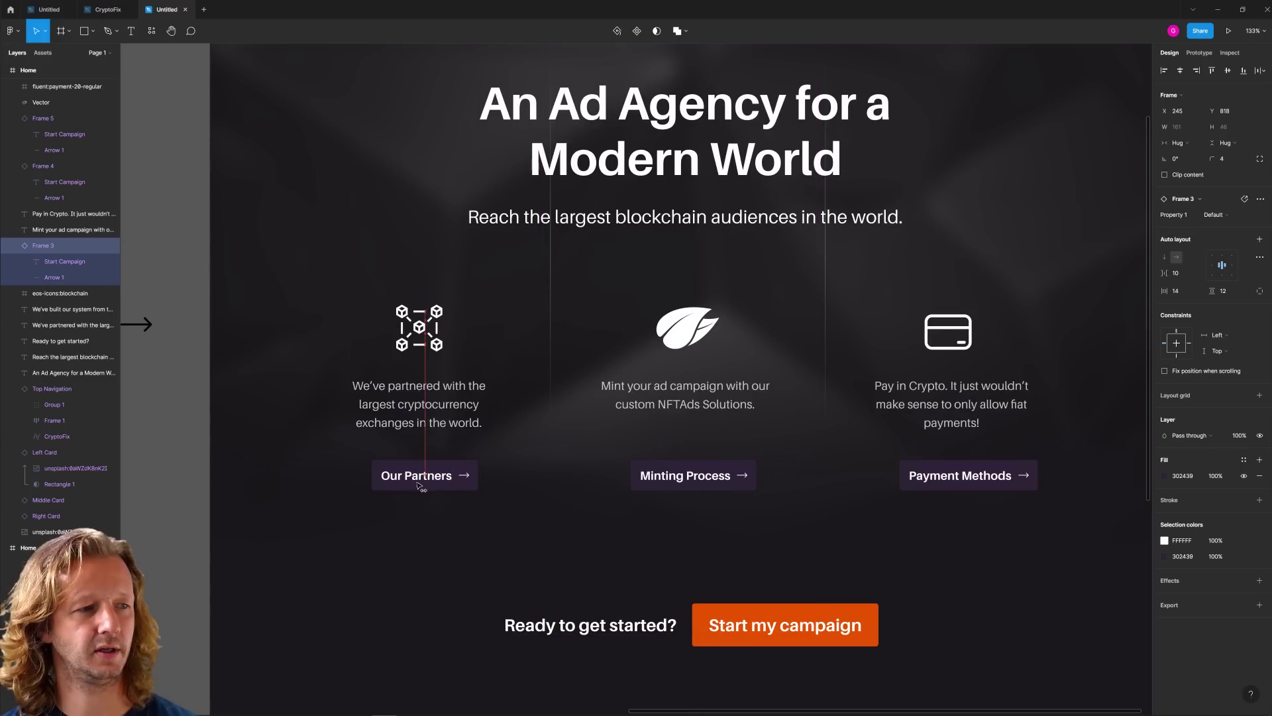
drag(424, 483, 416, 482)
drag(696, 479, 688, 478)
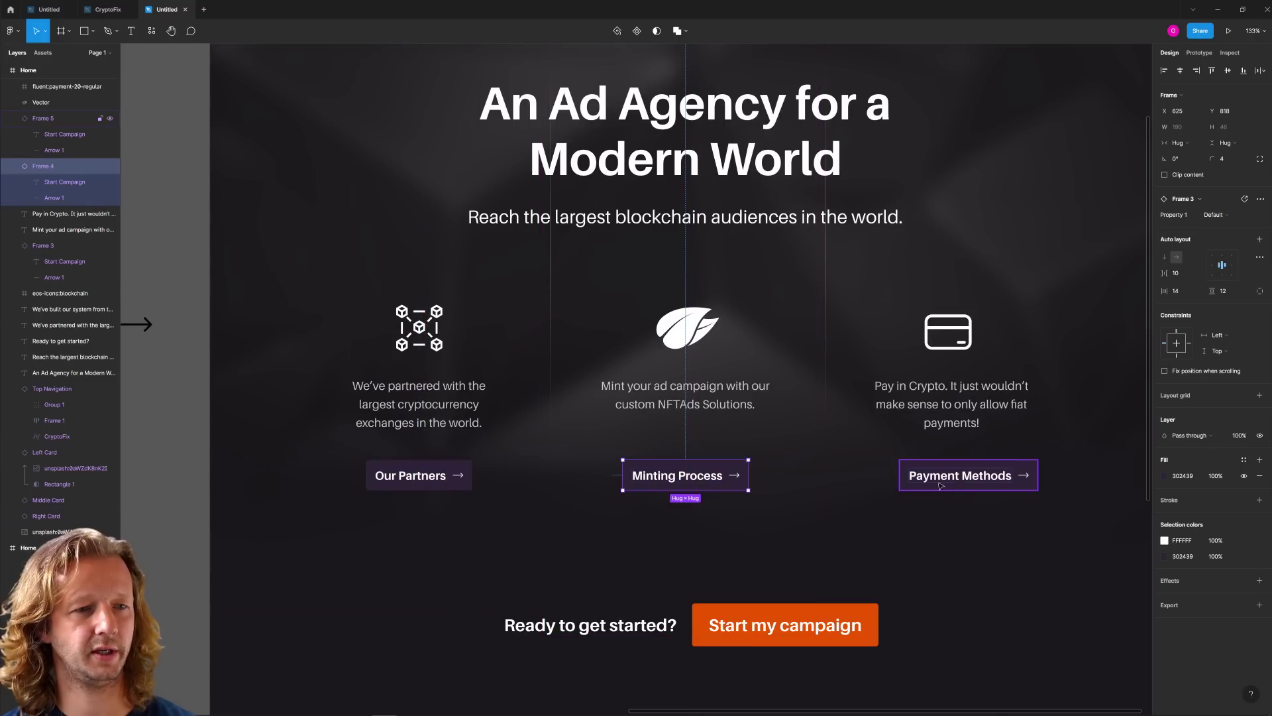
drag(985, 487, 967, 487)
click(1011, 546)
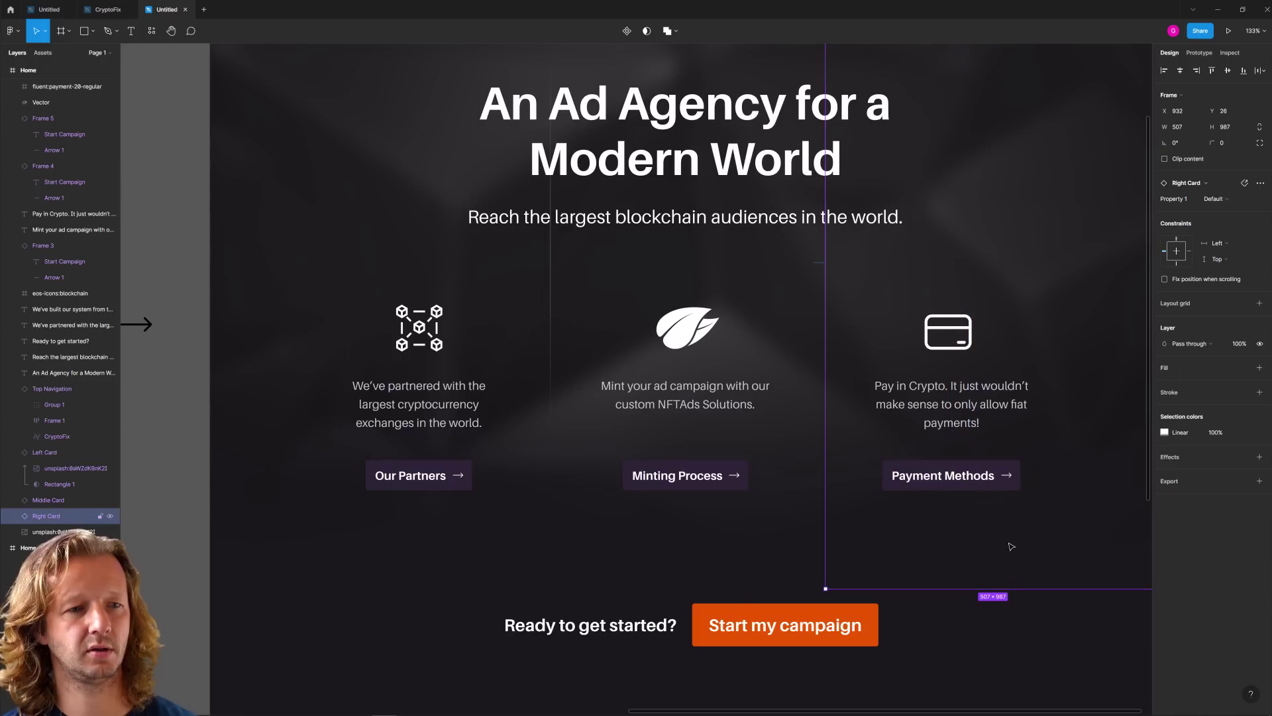
click(1011, 601)
scroll(1011, 601, down, 5)
scroll(538, 463, left, 3)
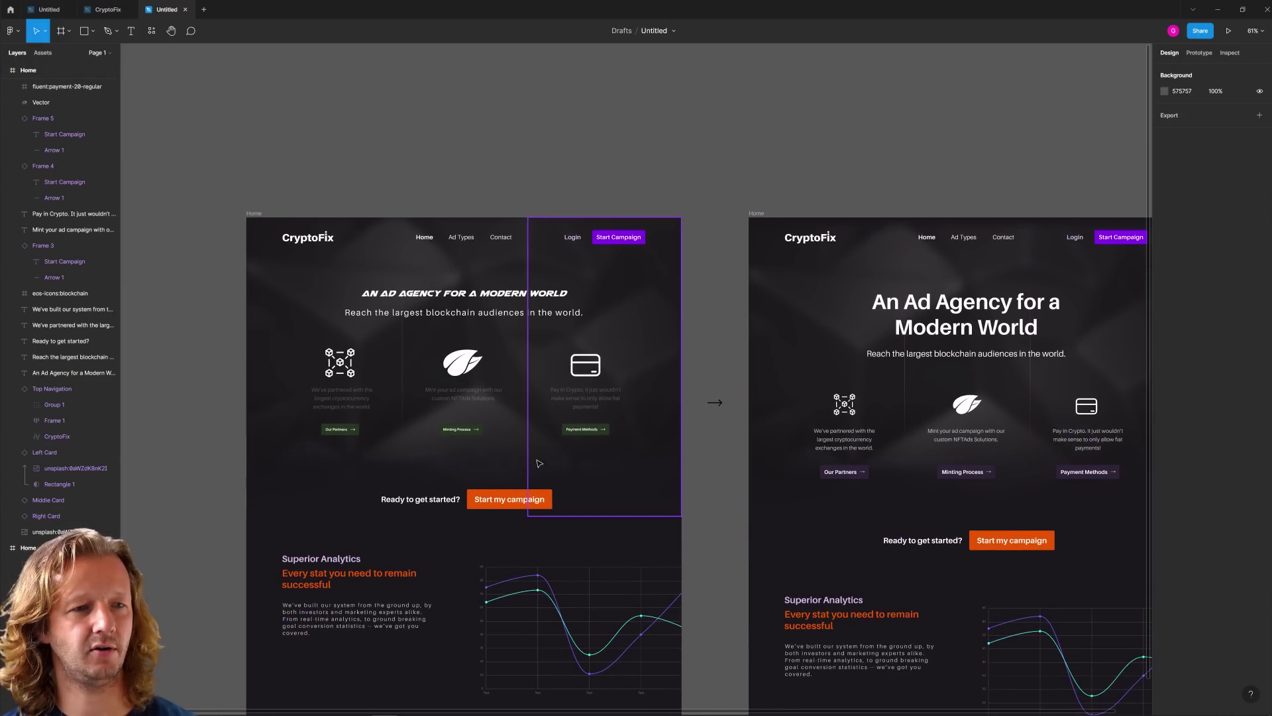
scroll(538, 463, up, 5)
scroll(556, 464, left, 3)
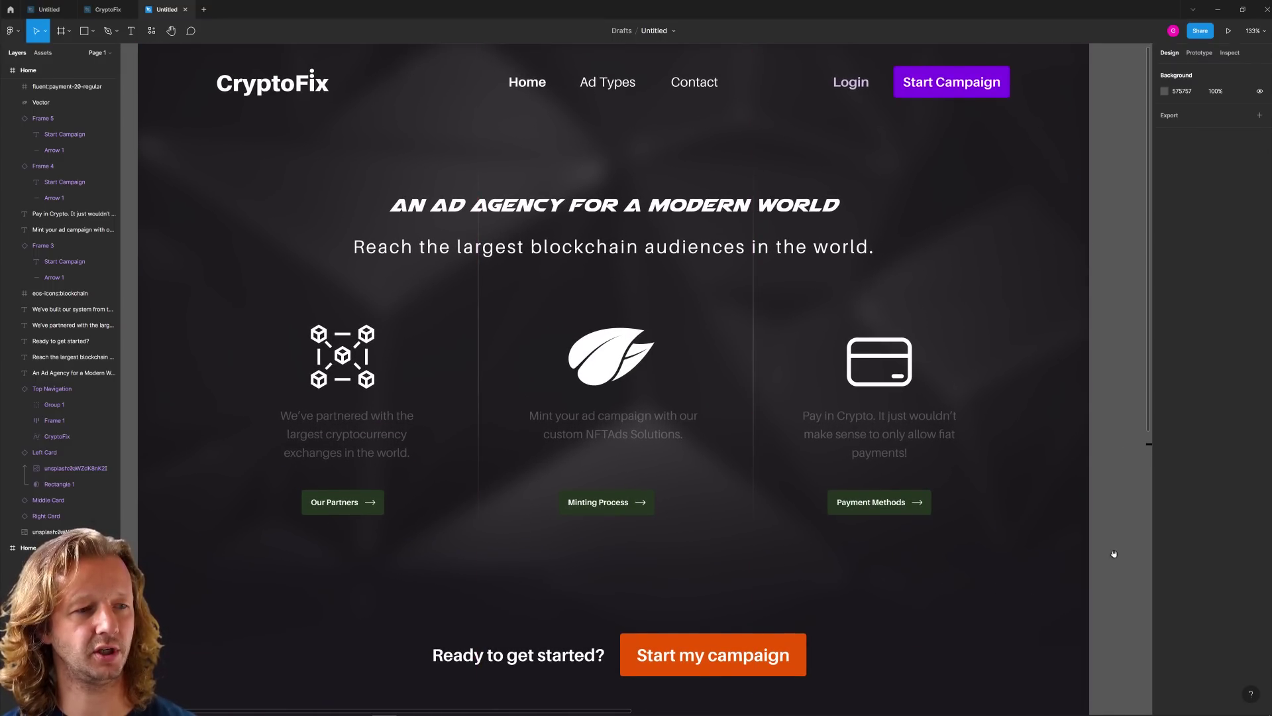
drag(1114, 554, 55, 515)
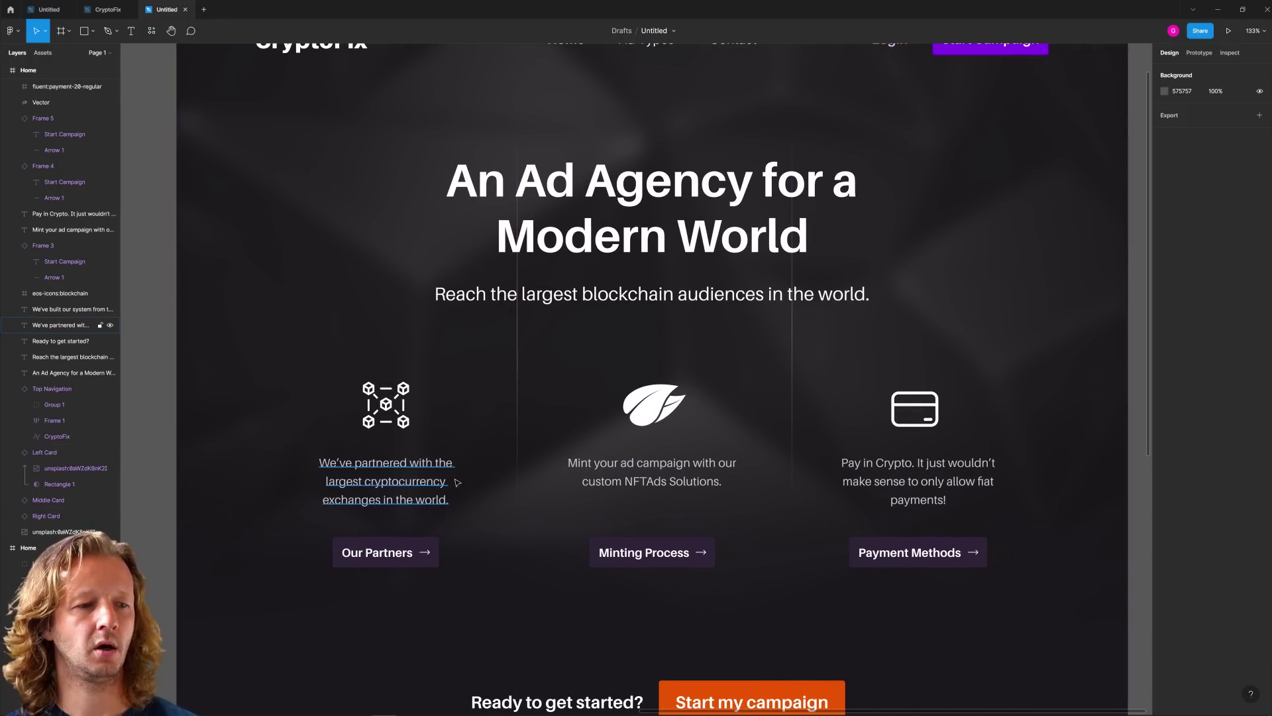
scroll(457, 482, down, 4)
scroll(627, 443, up, 3)
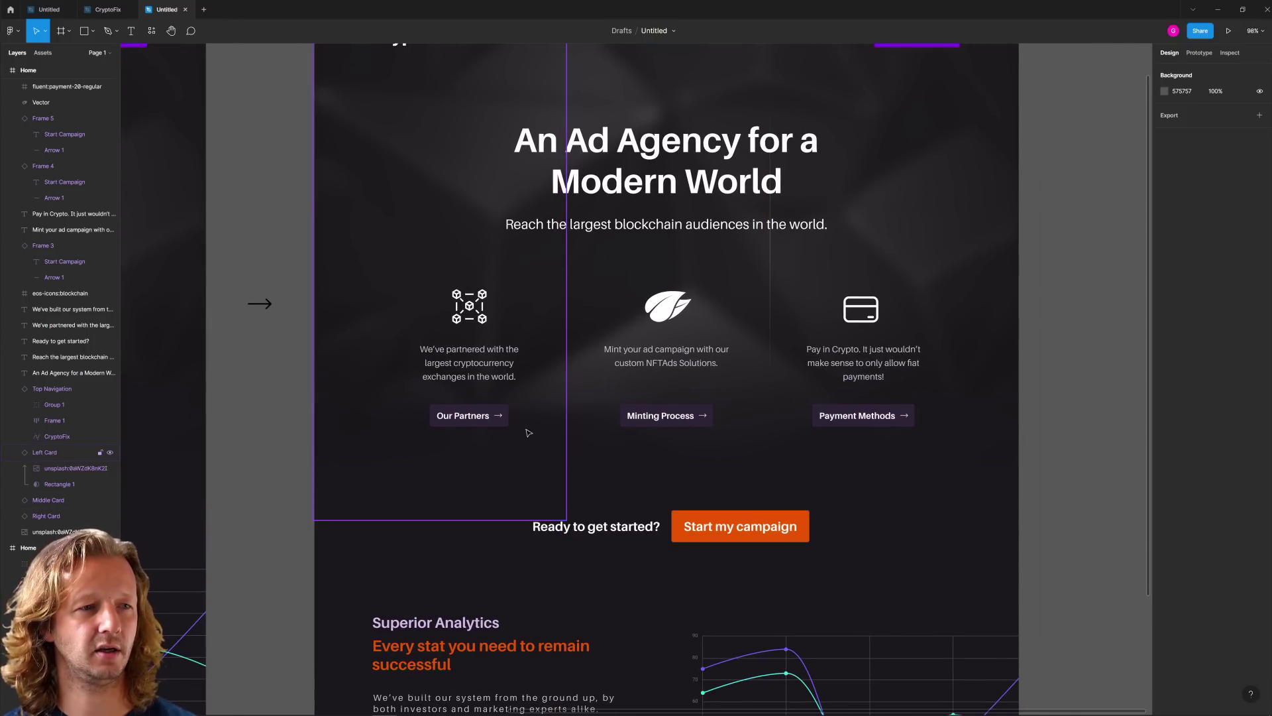
Step: Locate and select the Start my campaign button in the redesigned frame
scroll(528, 432, down, 2)
click(701, 506)
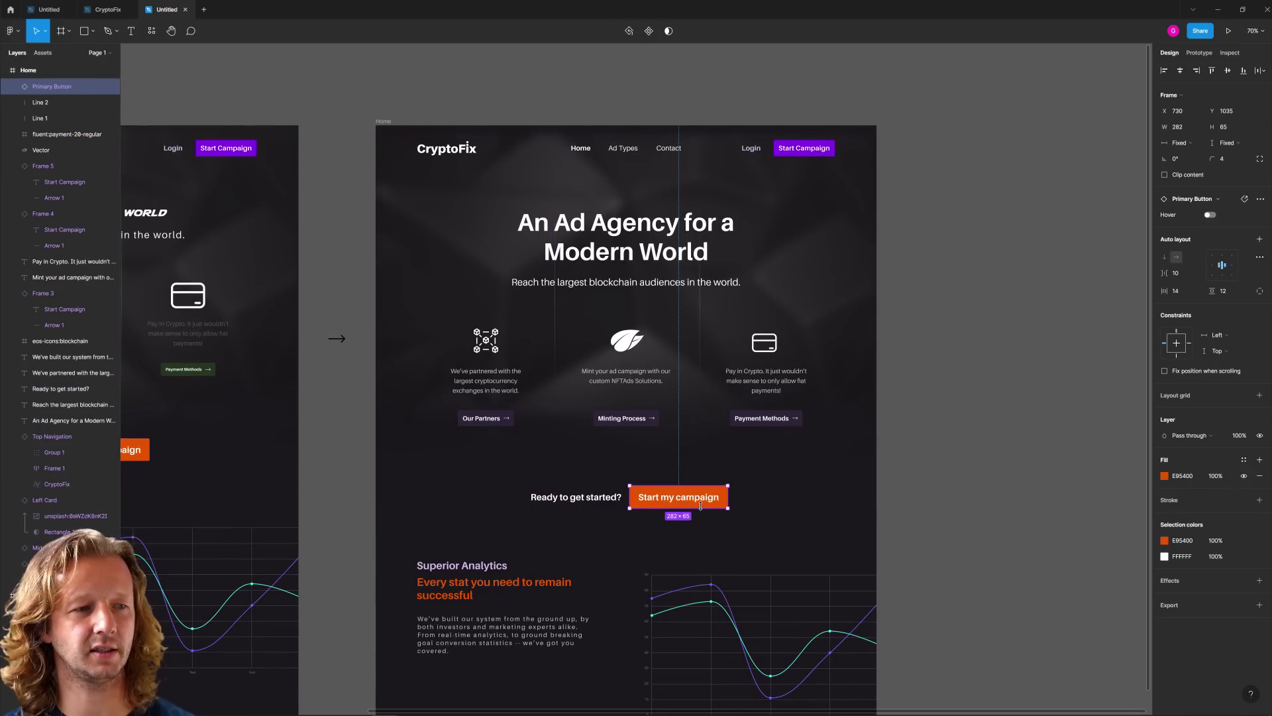
click(493, 480)
click(463, 514)
scroll(506, 492, left, 3)
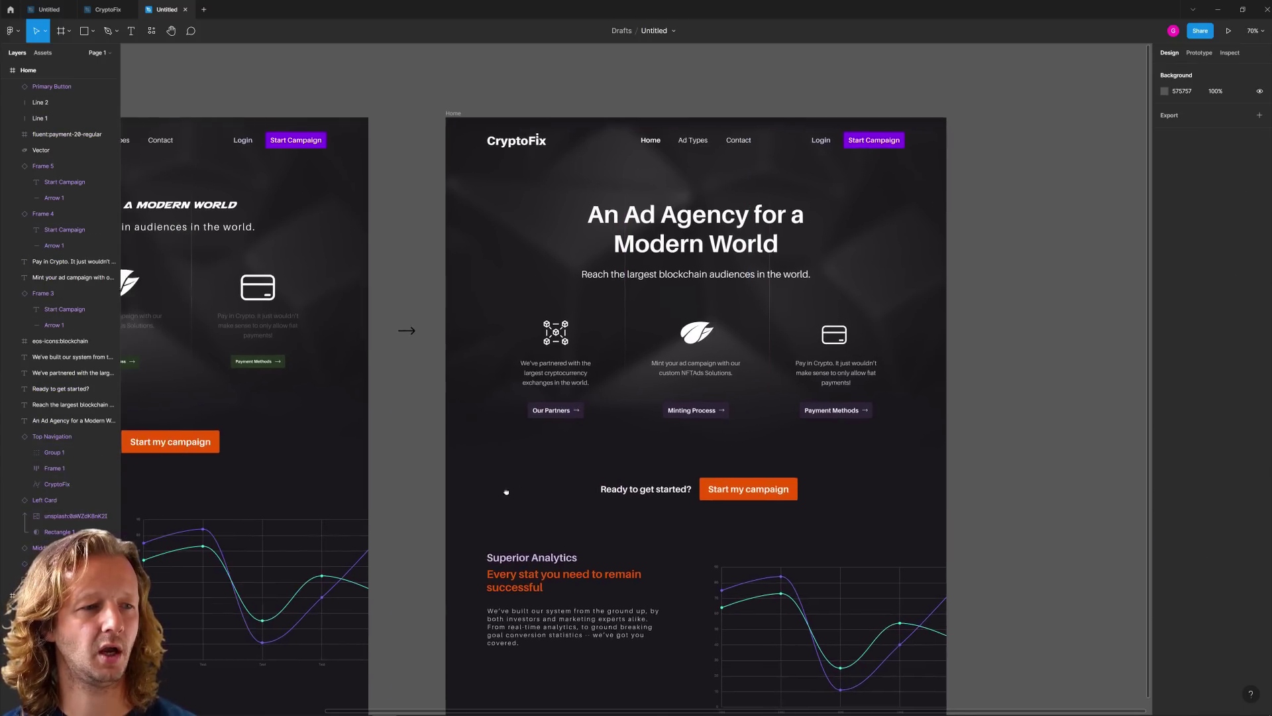
drag(506, 491, 375, 521)
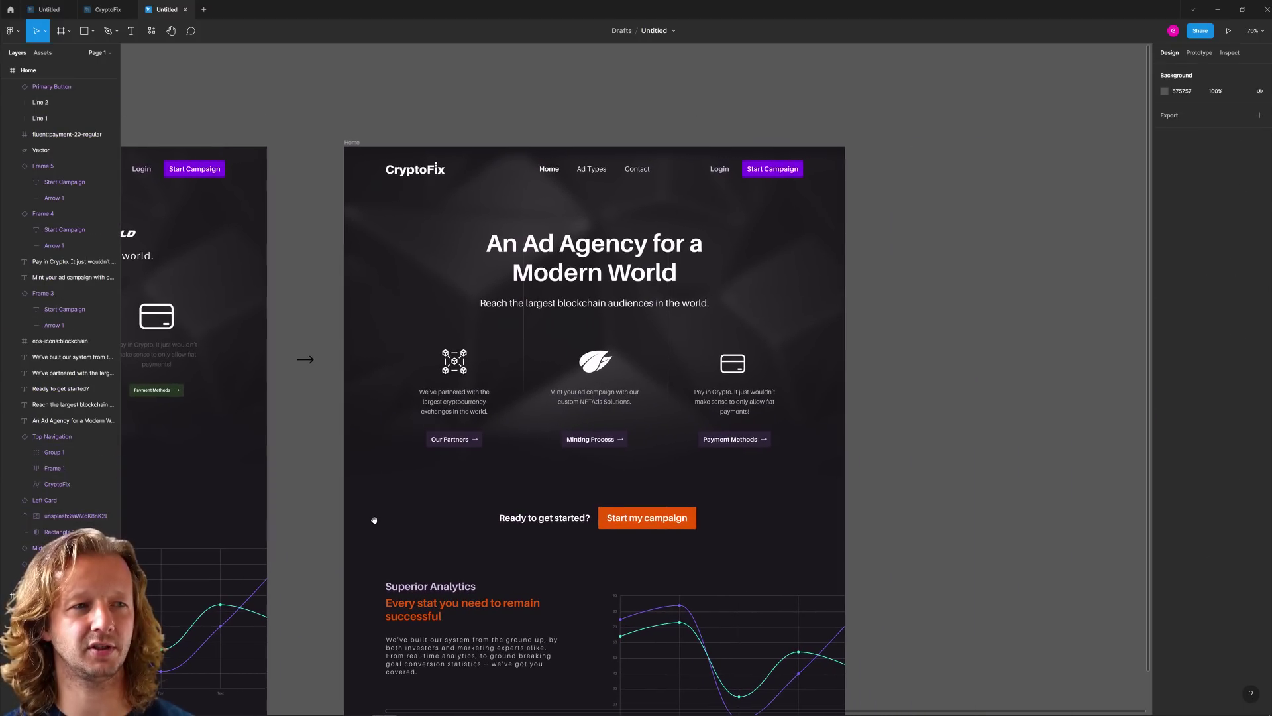
scroll(545, 491, up, 2)
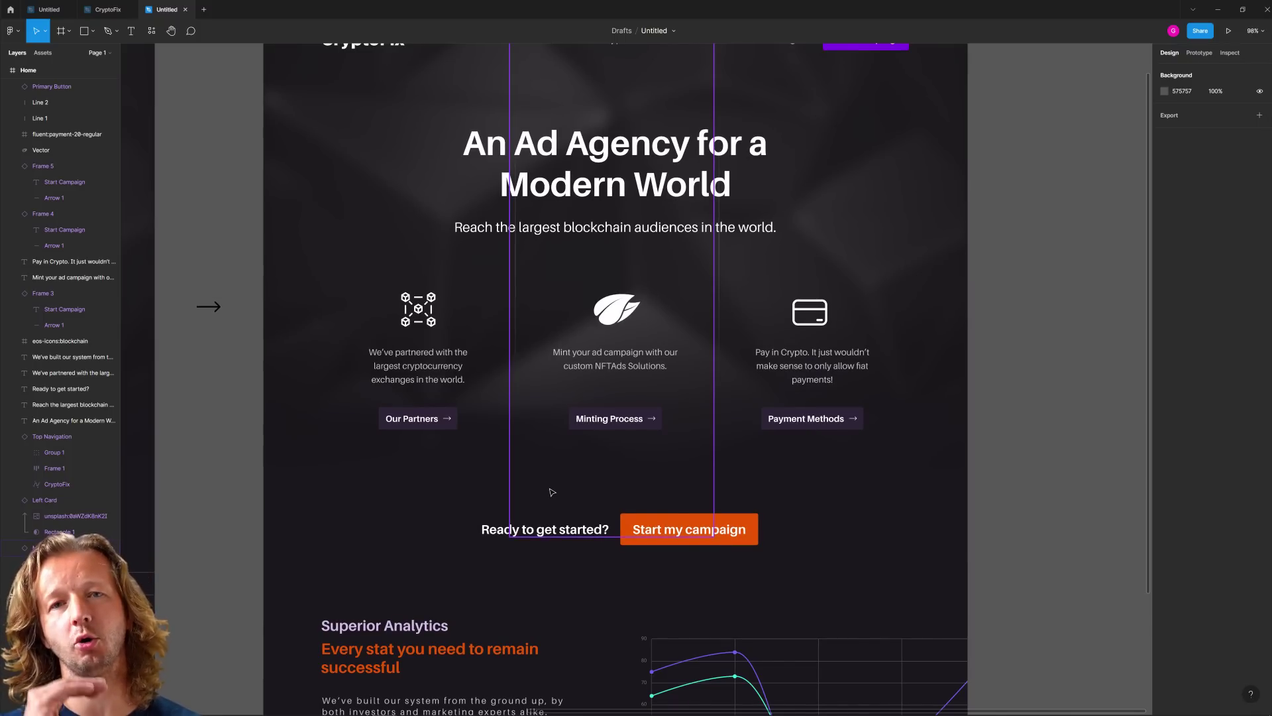
click(708, 542)
Step: Copy the purple fill of the nav Start Campaign button onto the Start my campaign button
drag(813, 493, 844, 544)
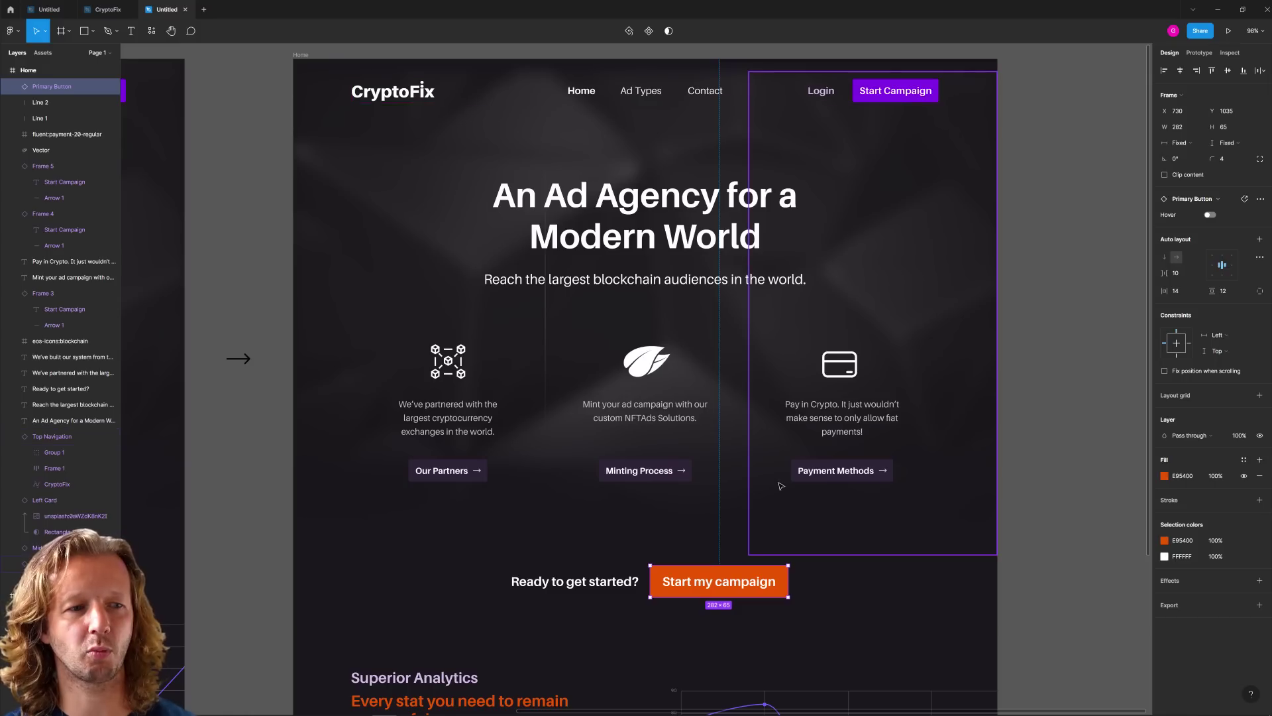
scroll(558, 397, down, 3)
scroll(558, 463, left, 5)
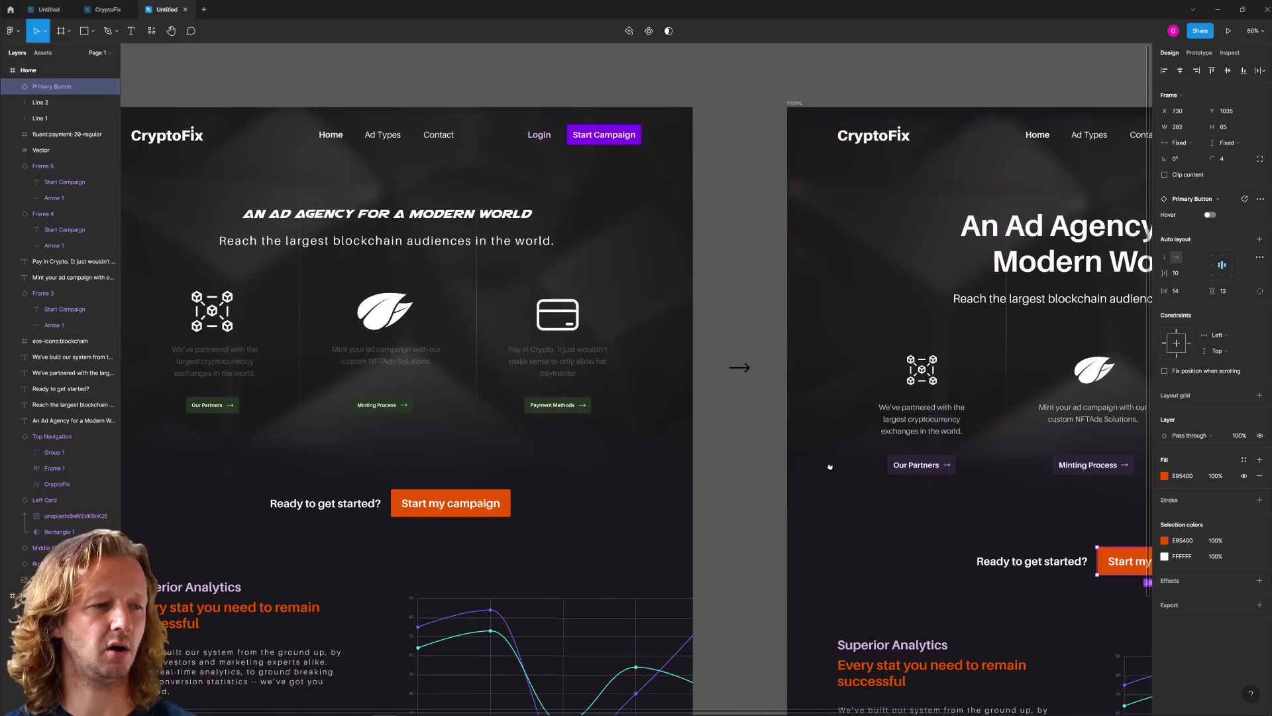
scroll(558, 481, right, 3)
drag(559, 482, 358, 461)
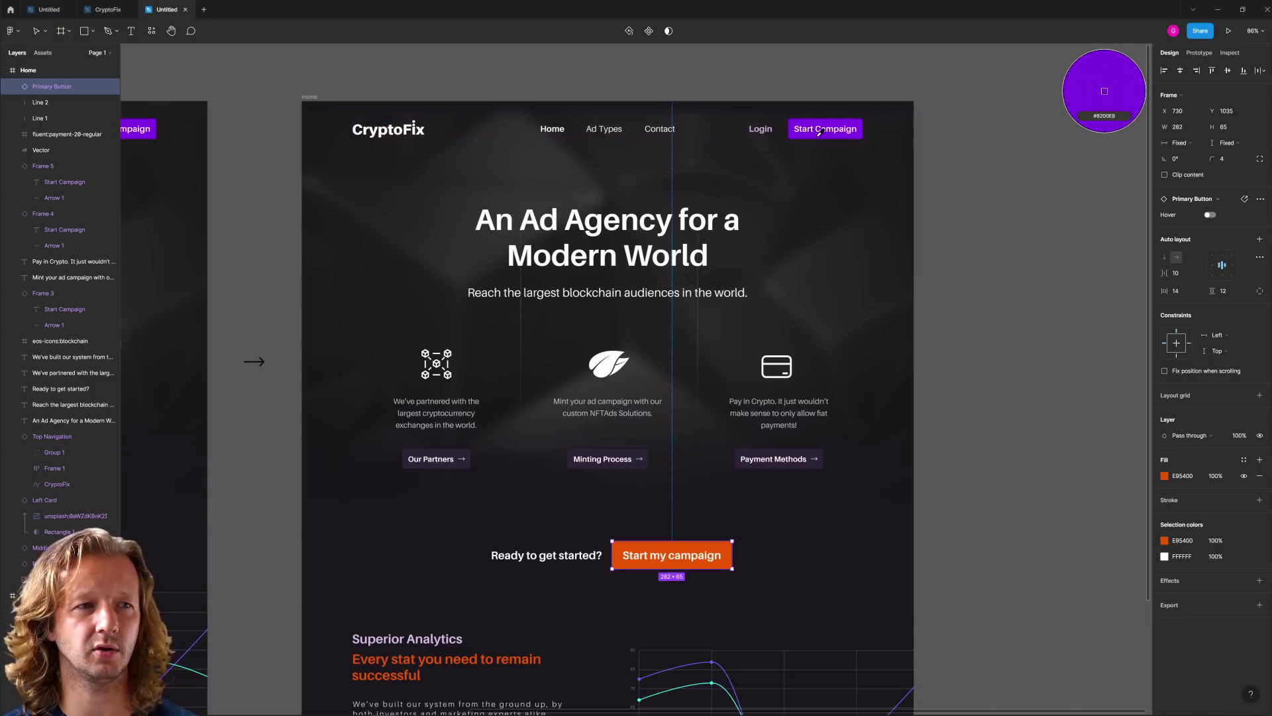
key(ctrl+z)
click(1071, 374)
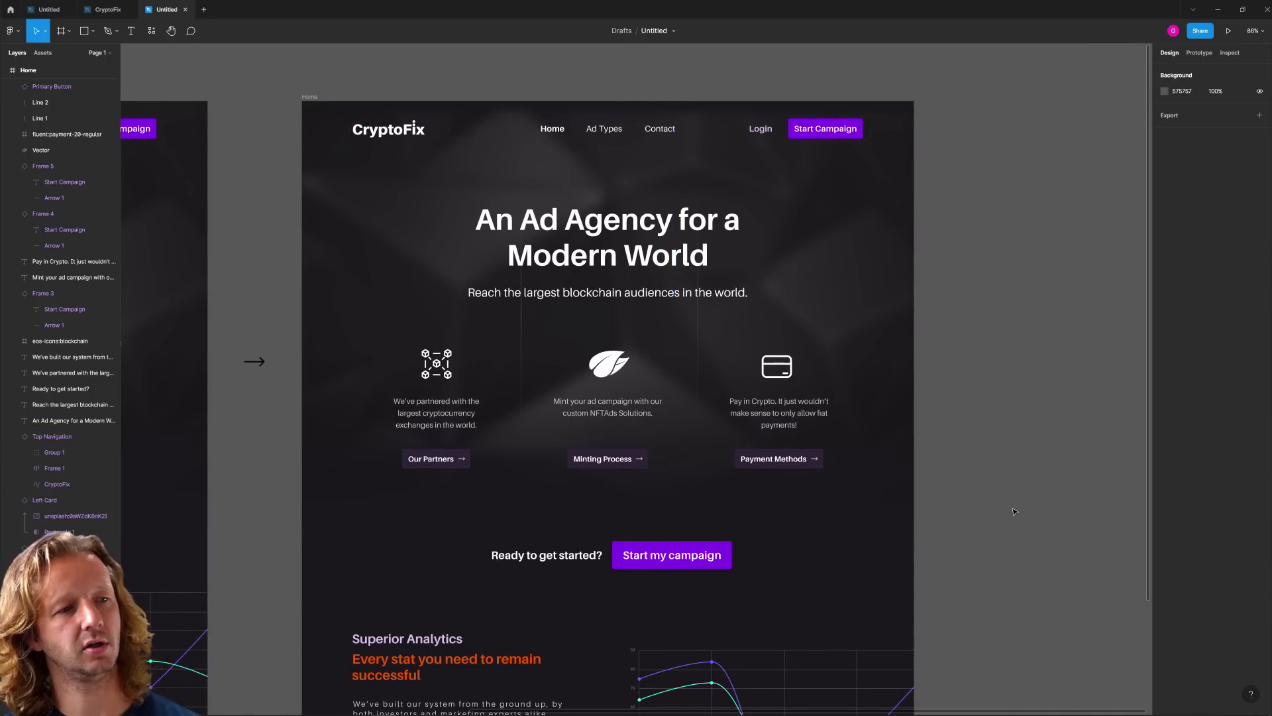
scroll(1019, 455, down, 5)
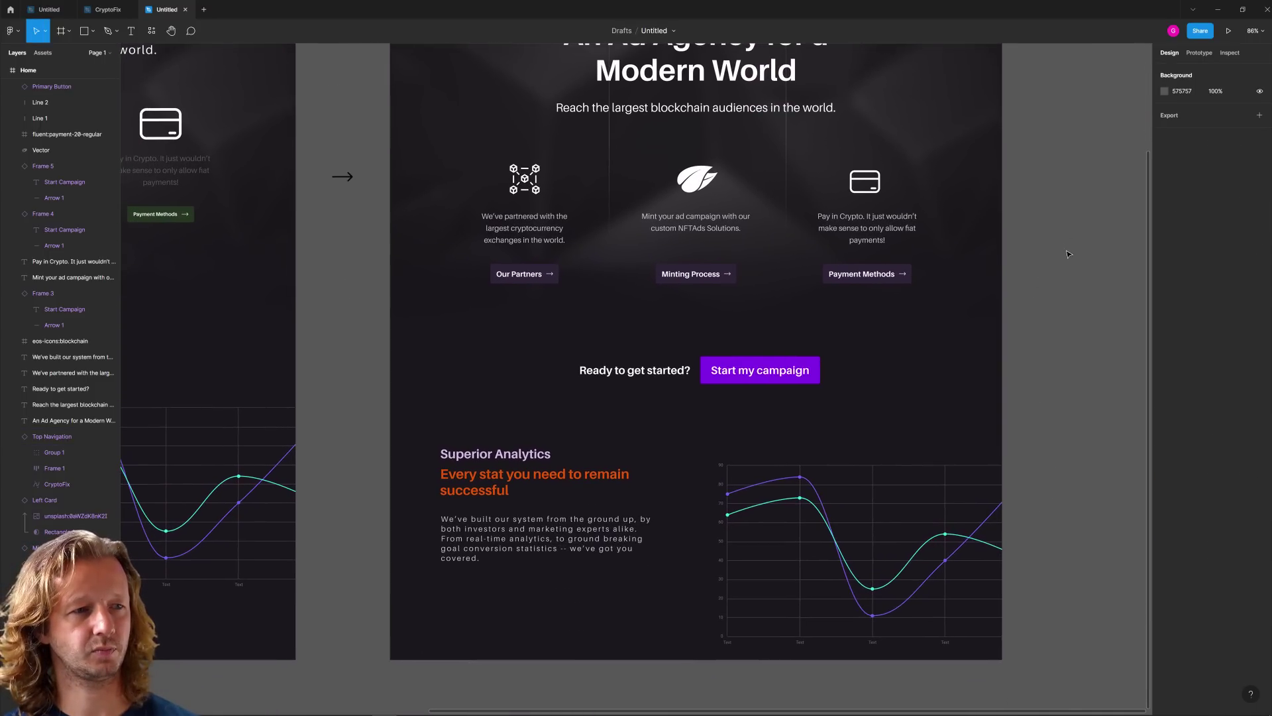
scroll(1068, 255, left, 5)
scroll(896, 488, up, 5)
scroll(896, 489, left, 5)
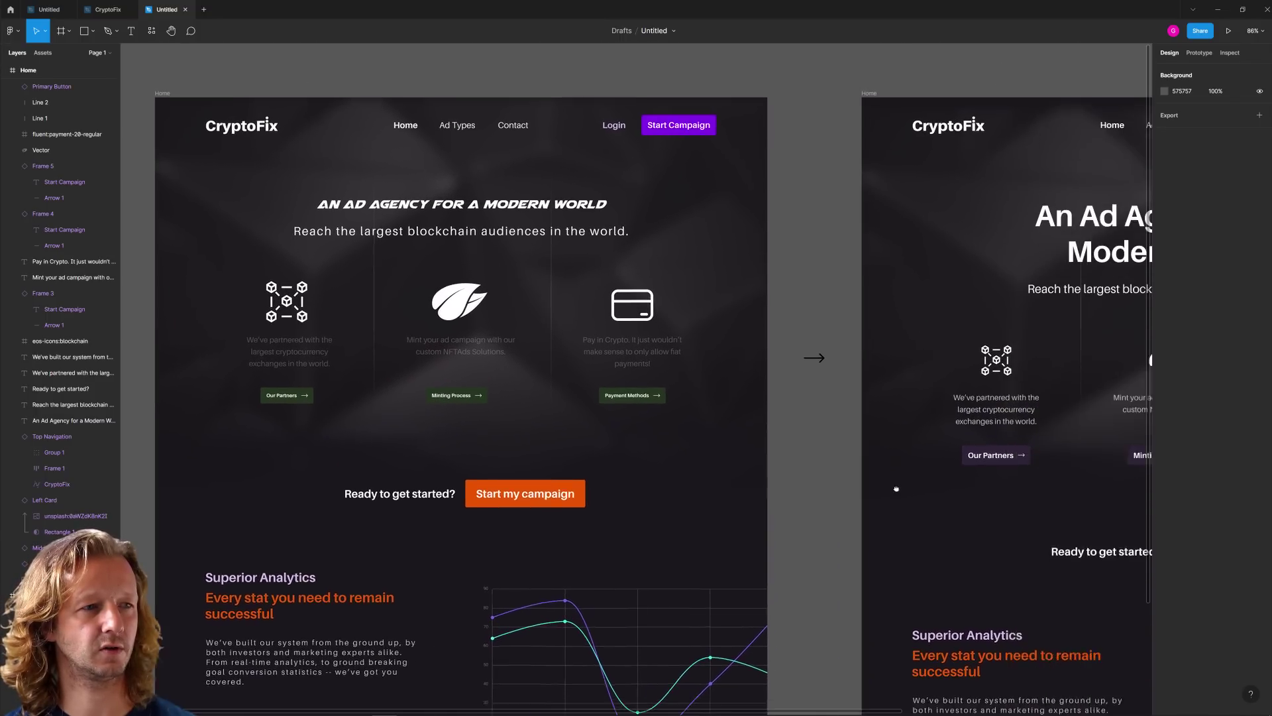
drag(896, 489, 453, 456)
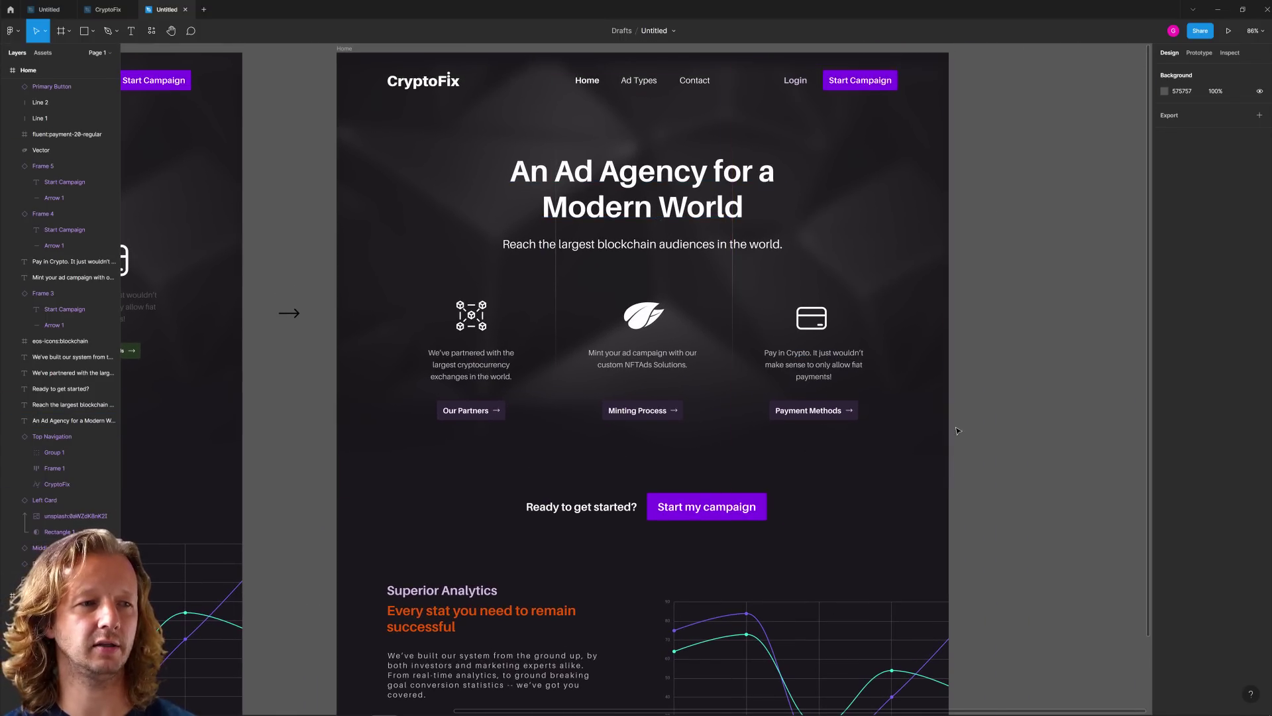
drag(985, 545, 991, 297)
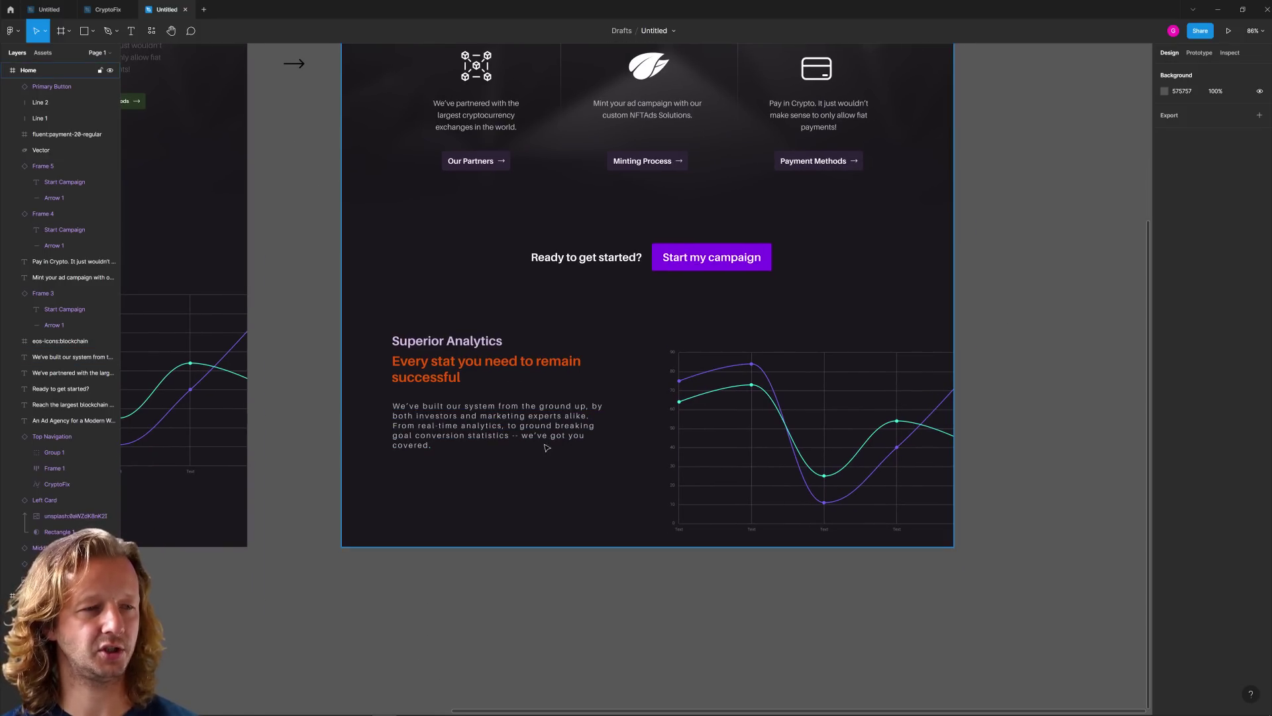
scroll(531, 493, up, 5)
scroll(531, 462, down, 5)
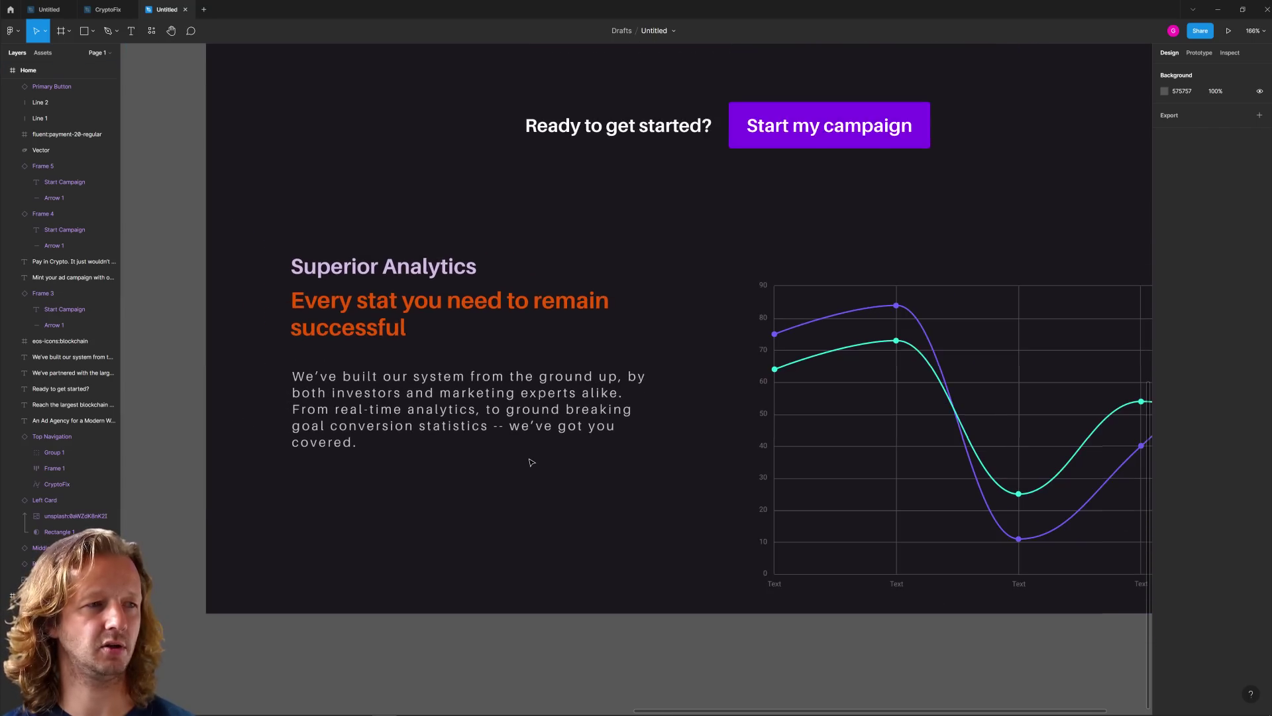
click(441, 421)
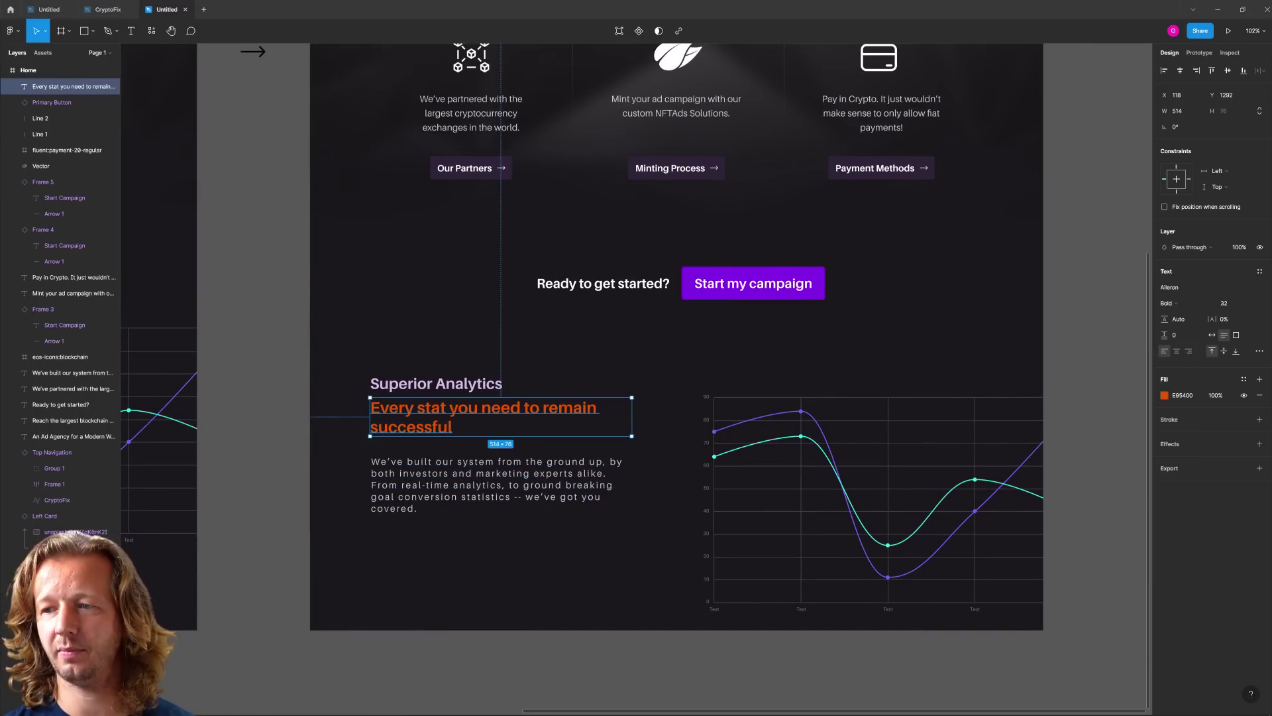
Step: Change the 'Every stat you need to remain successful' headline fill from orange to white
scroll(429, 416, up, 1)
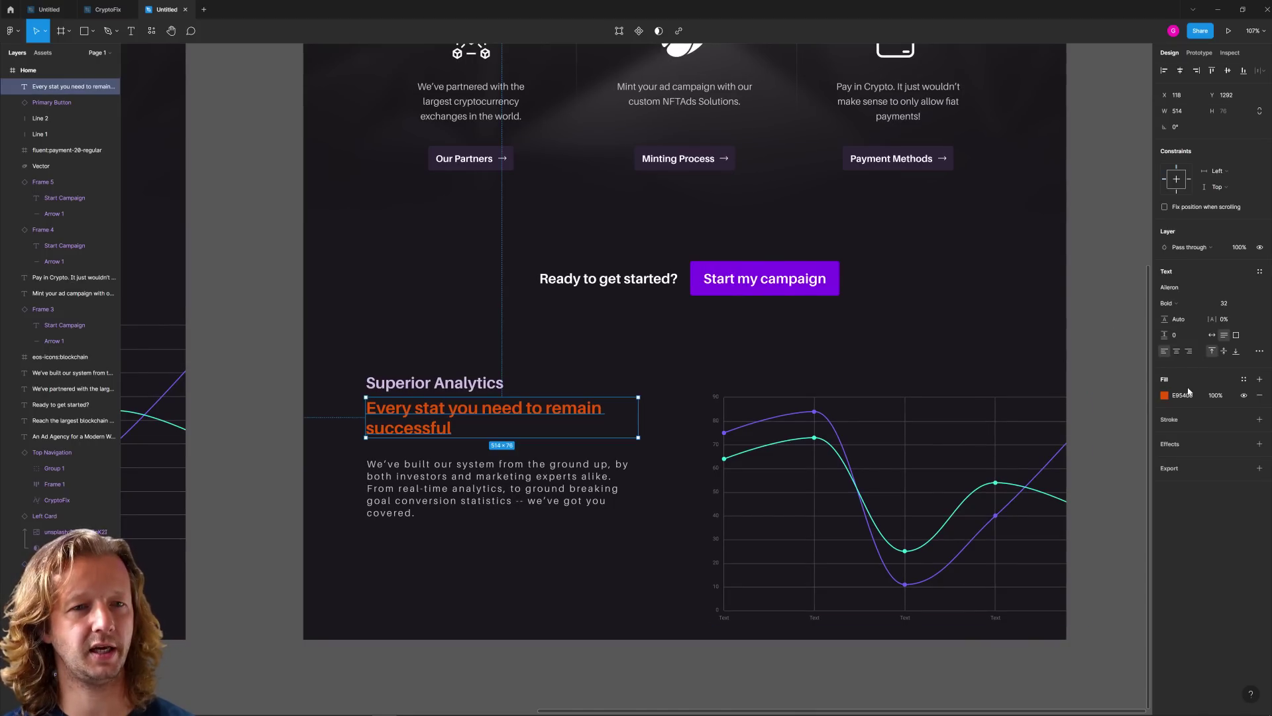
click(1165, 395)
drag(1141, 397, 1011, 411)
click(498, 672)
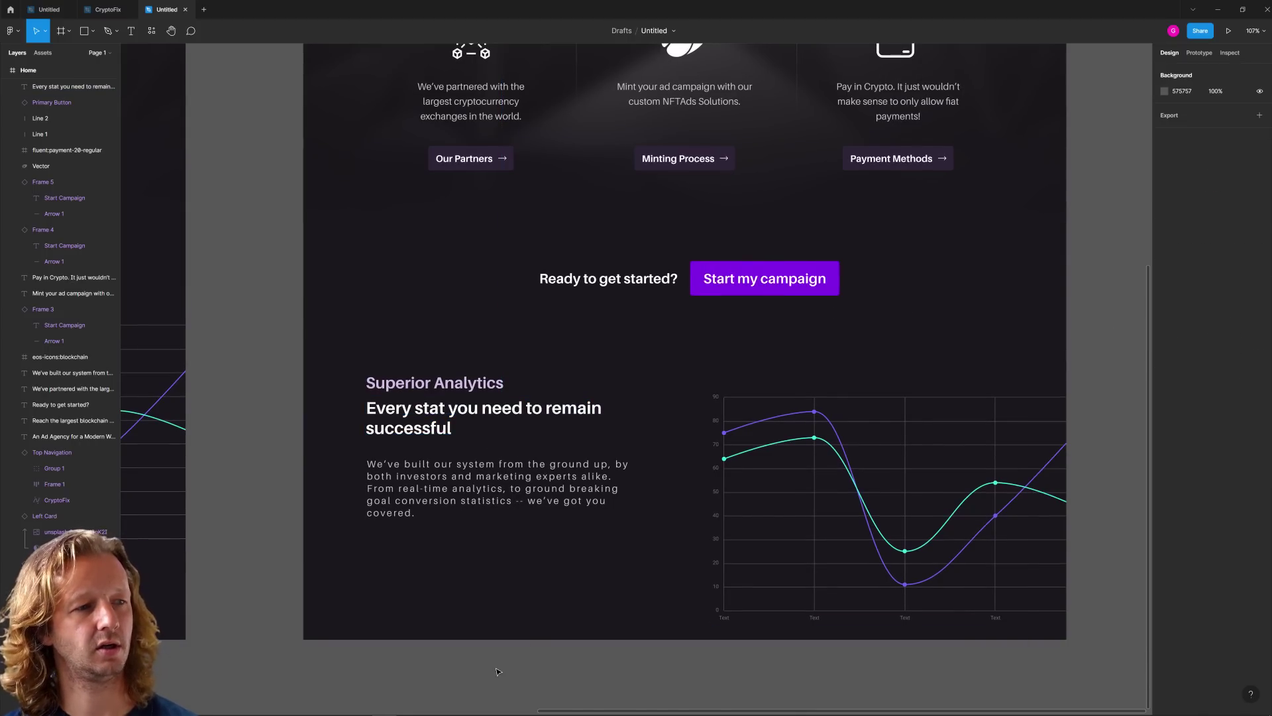
Step: Change the analytics body paragraph's letter spacing from 15.5% to 0%
scroll(444, 548, up, 5)
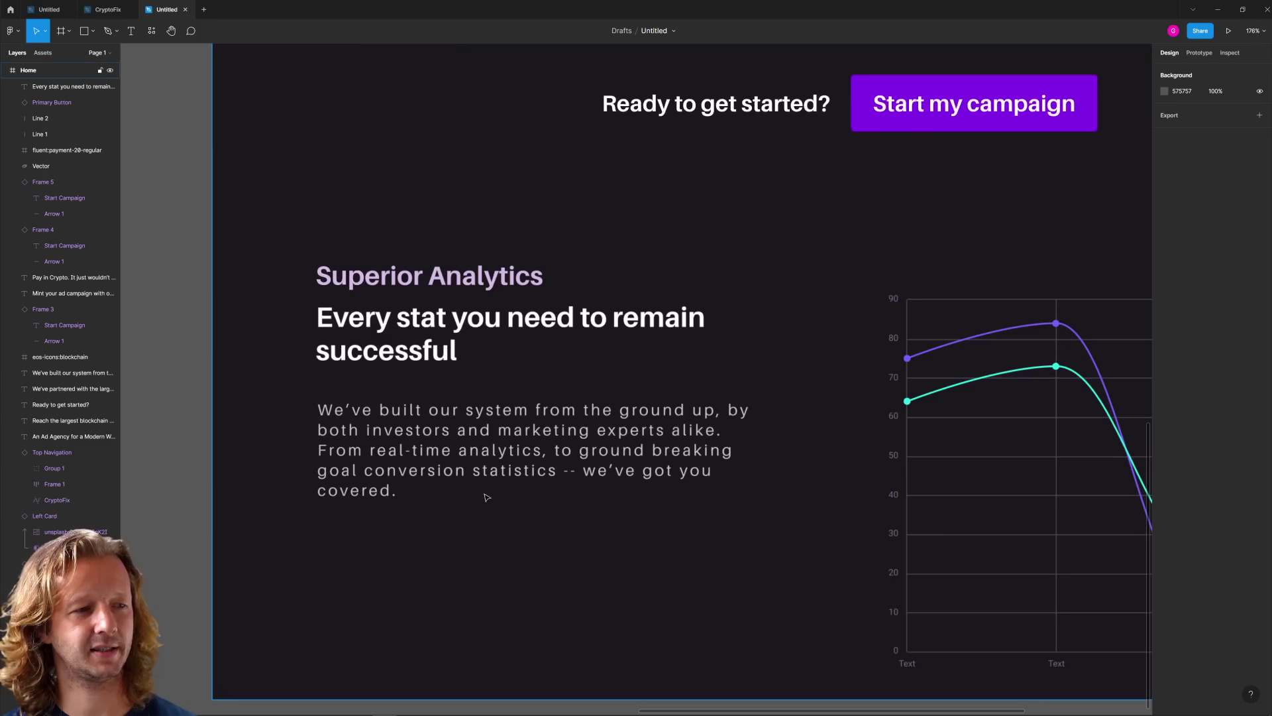
click(510, 446)
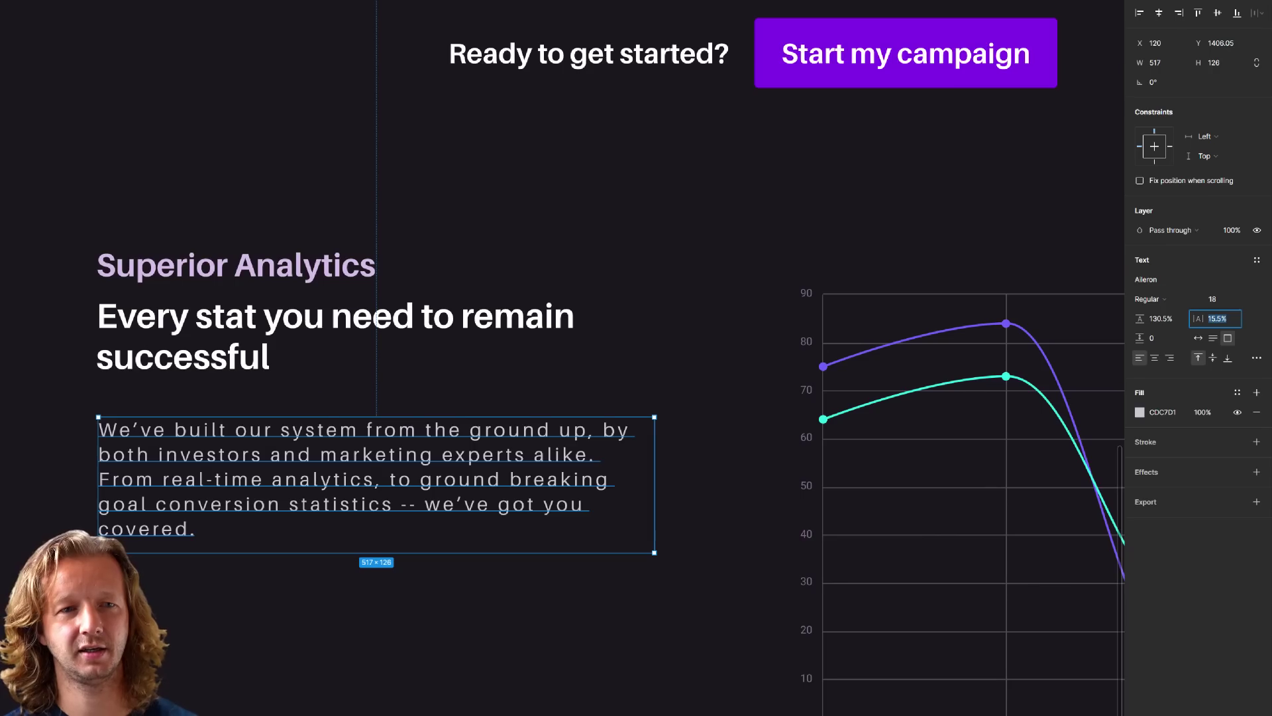
text(0)
key(Return)
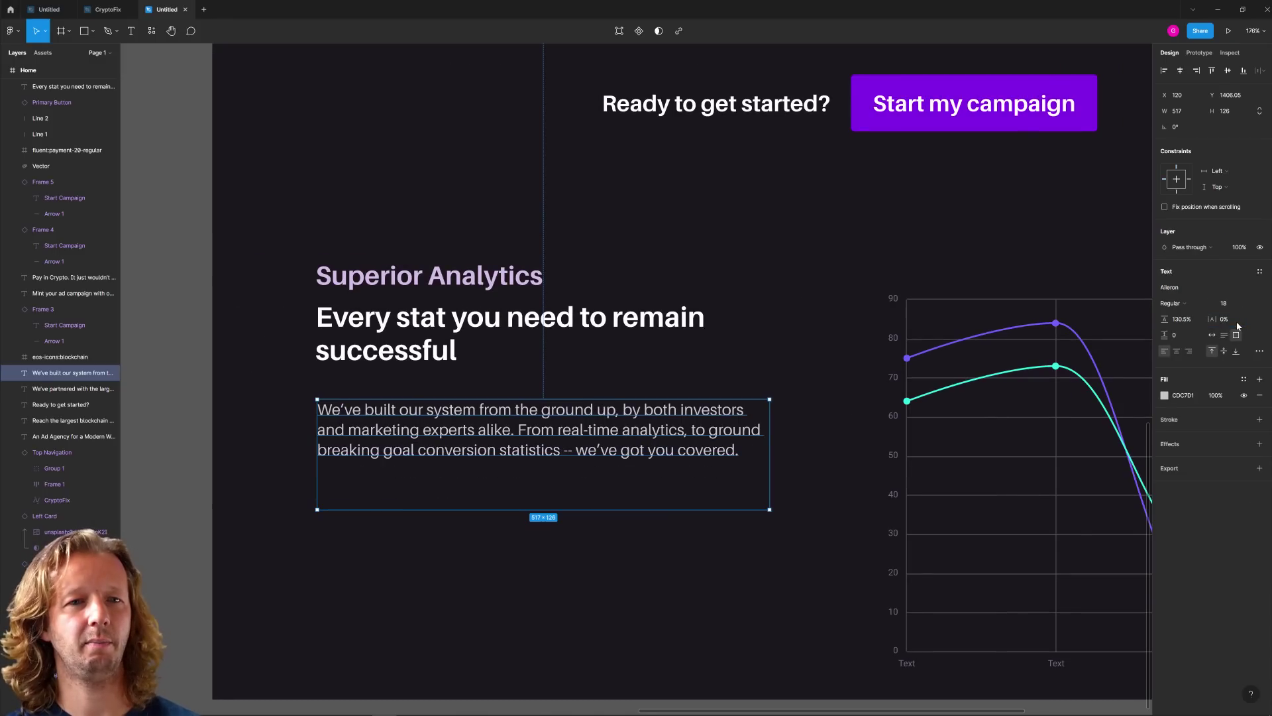
click(670, 565)
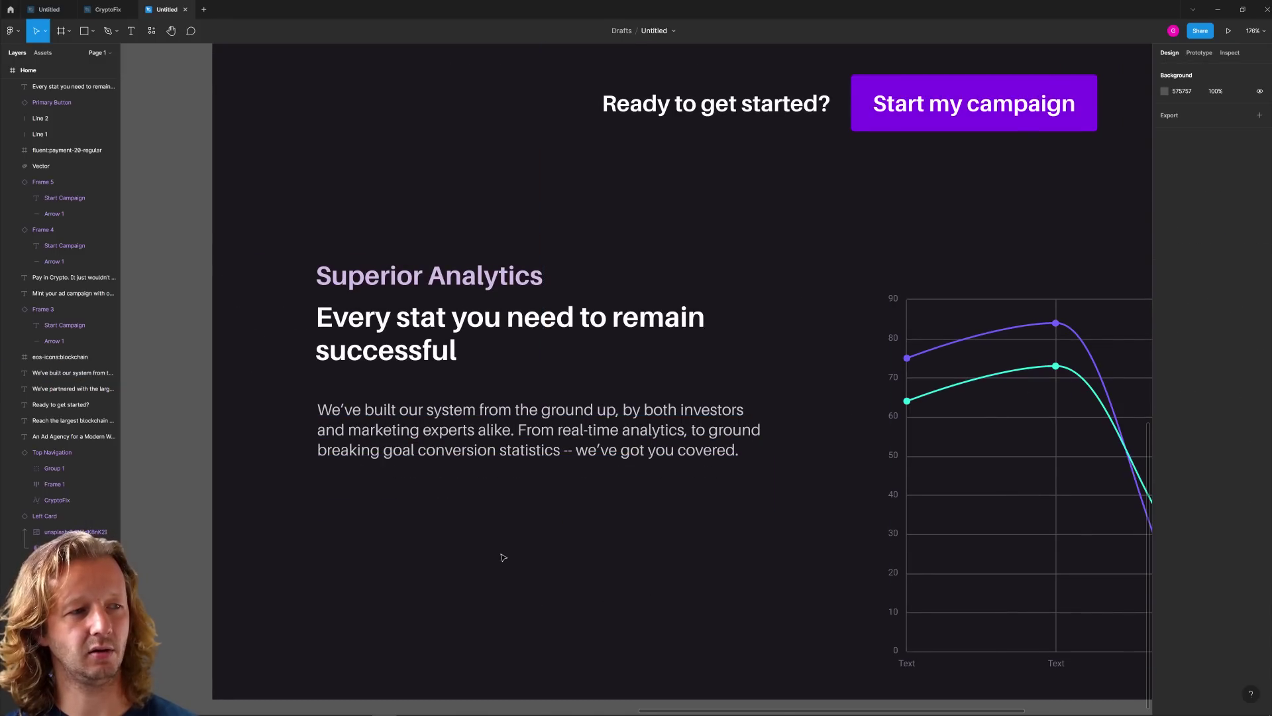
click(491, 443)
scroll(511, 536, down, 5)
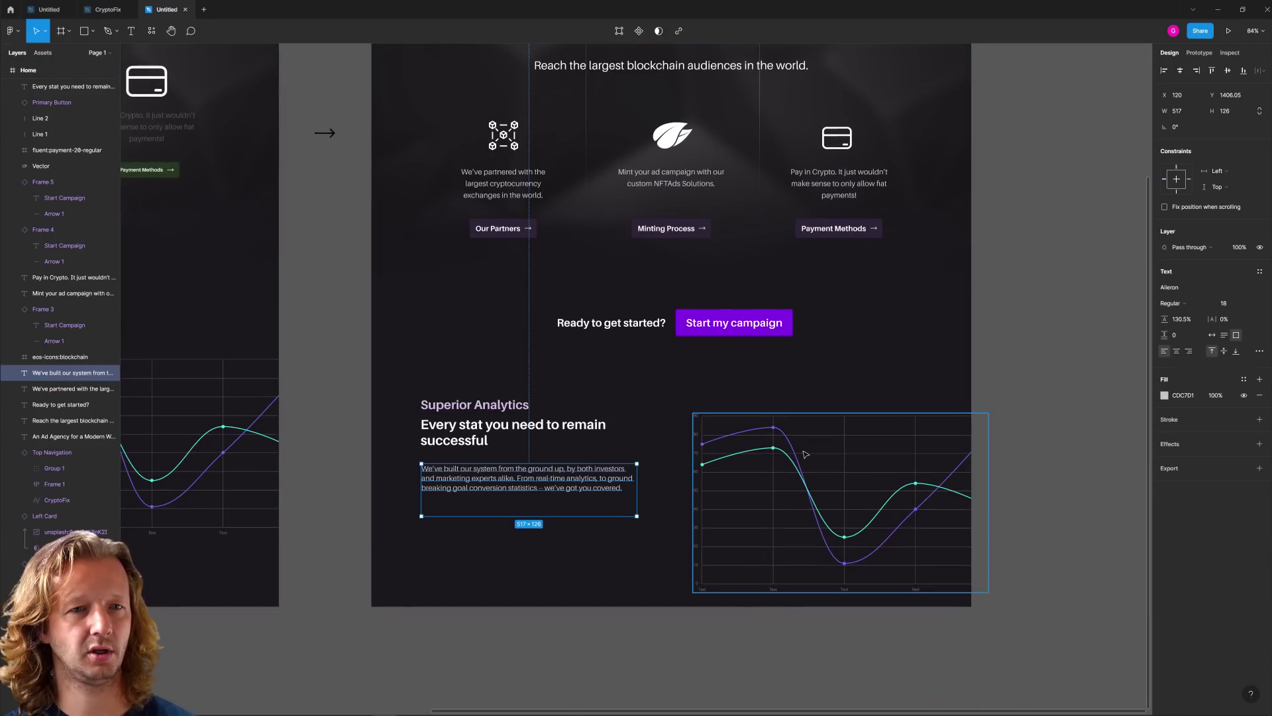
Step: Raise the analytics paragraph's line height above 130.5% so its lines spread apart
scroll(565, 525, up, 5)
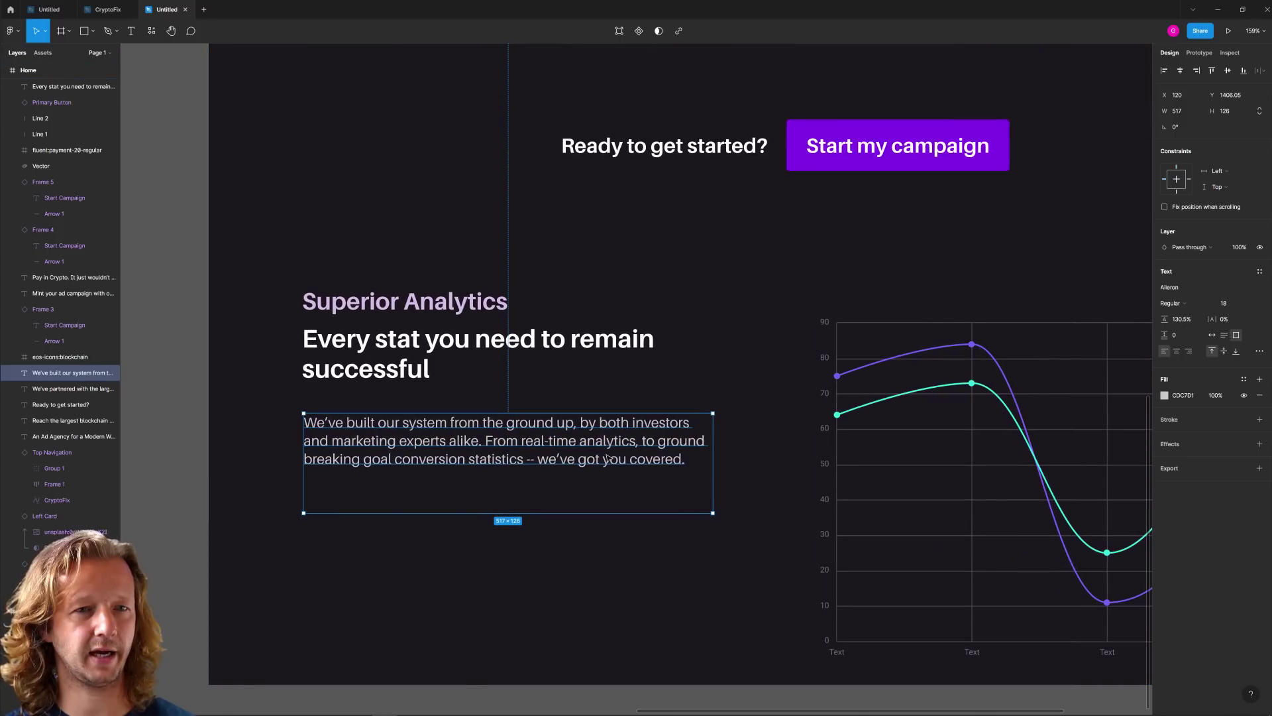
scroll(463, 431, up, 5)
scroll(710, 424, left, 3)
scroll(709, 424, left, 2)
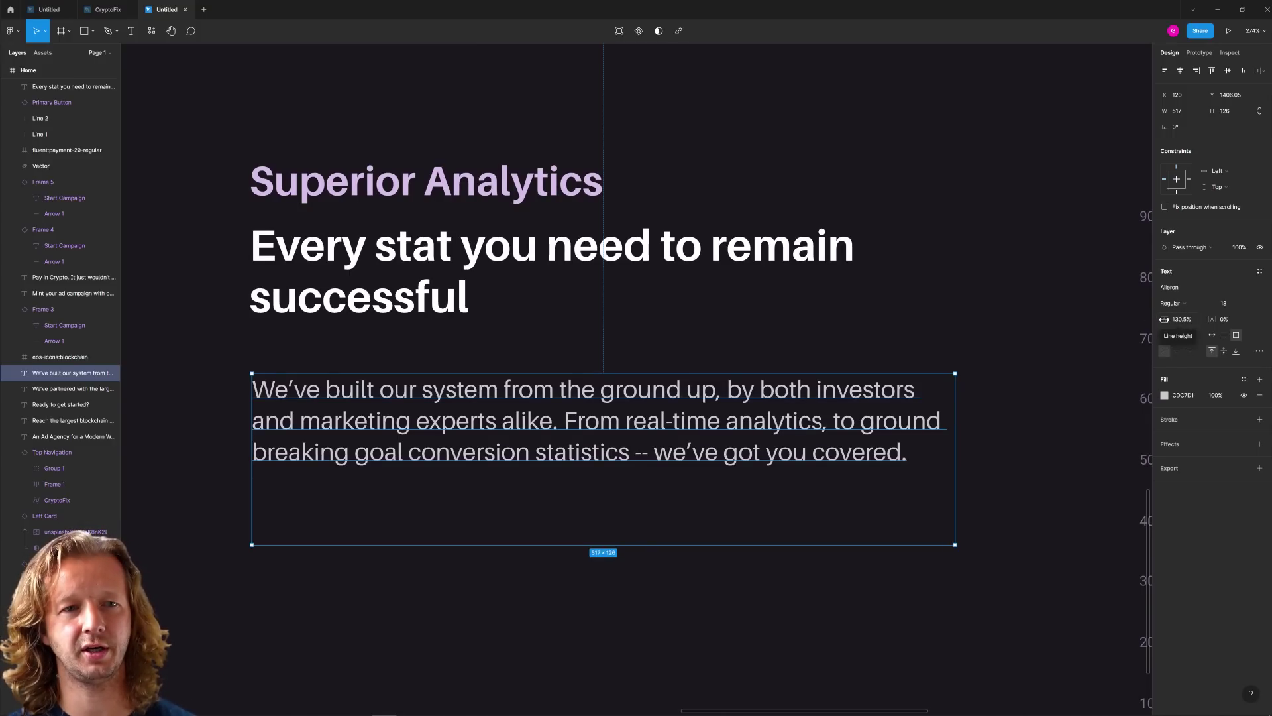
drag(1165, 319, 1178, 322)
click(767, 505)
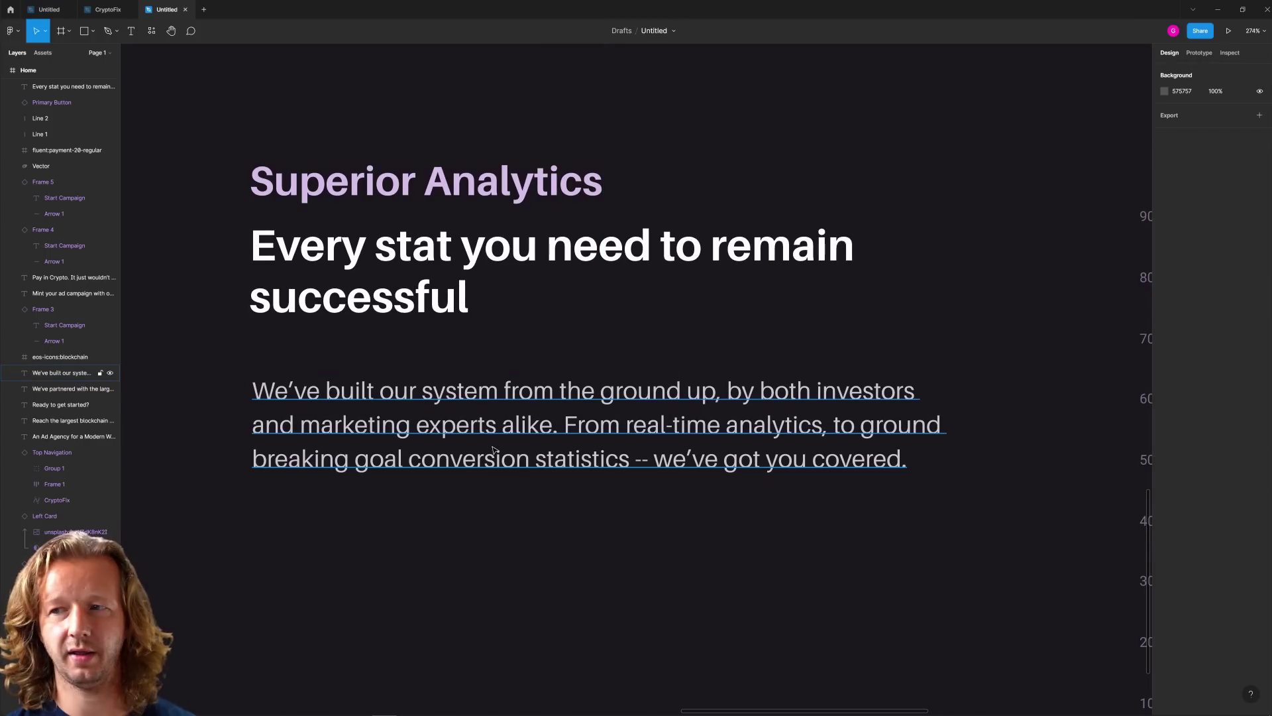
scroll(554, 355, down, 10)
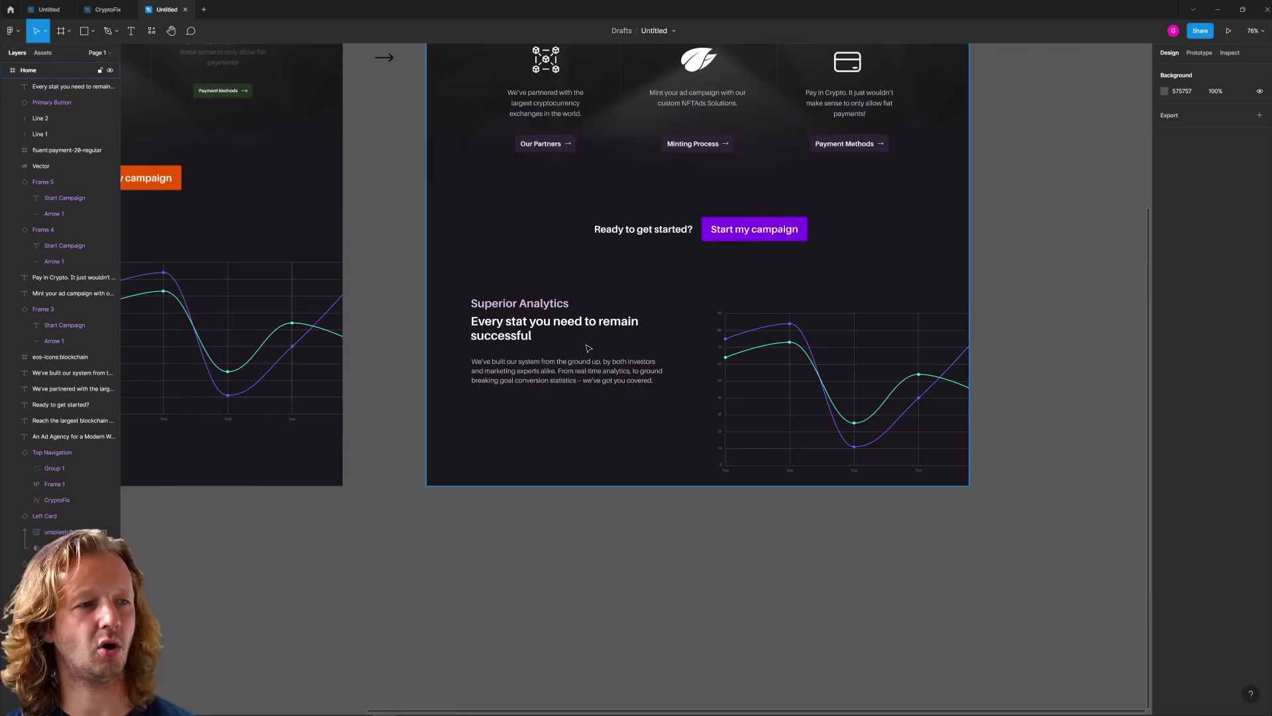
Step: Compare the Superior Analytics label's text settings with the Every stat heading
scroll(588, 348, up, 5)
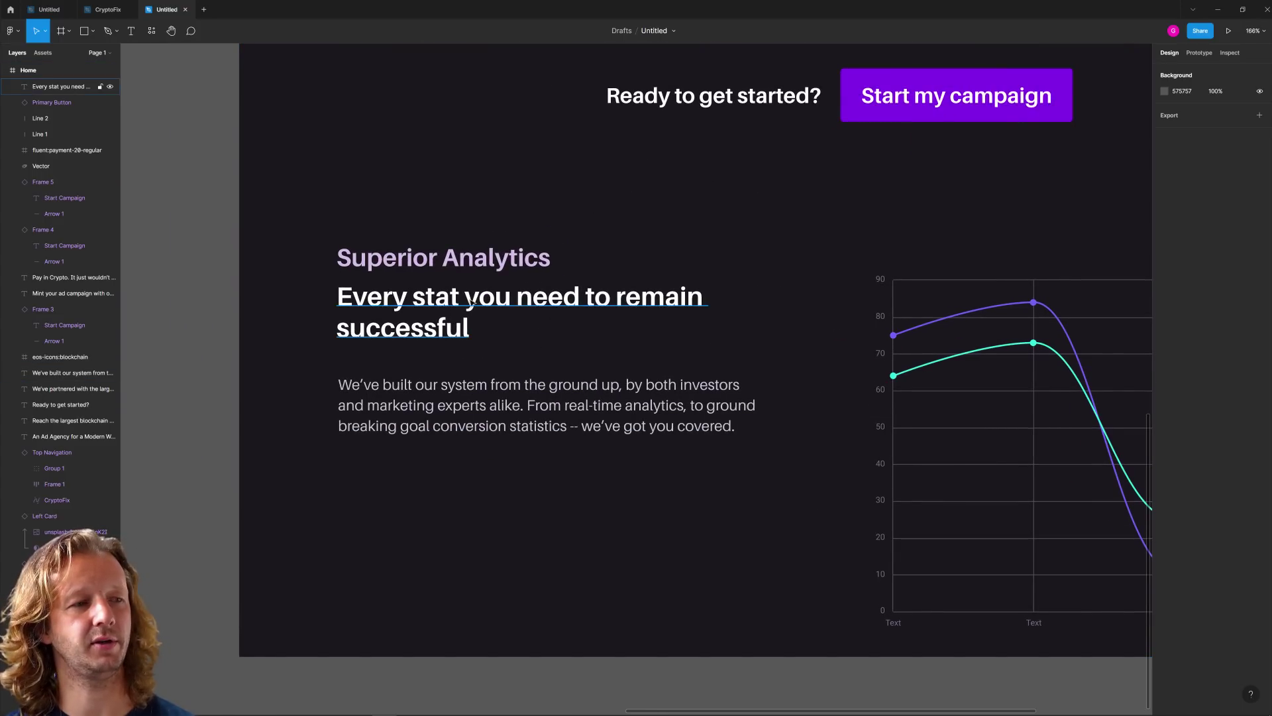
click(443, 308)
click(447, 260)
key(ctrl+d)
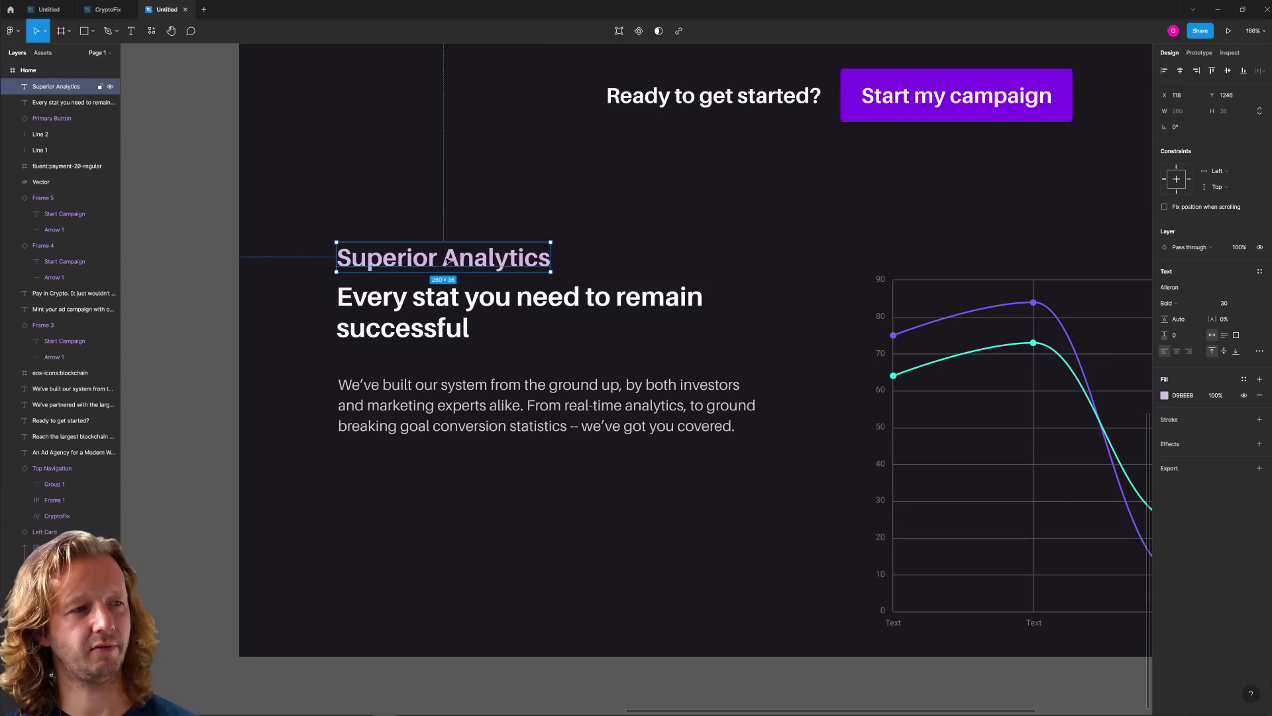
click(447, 308)
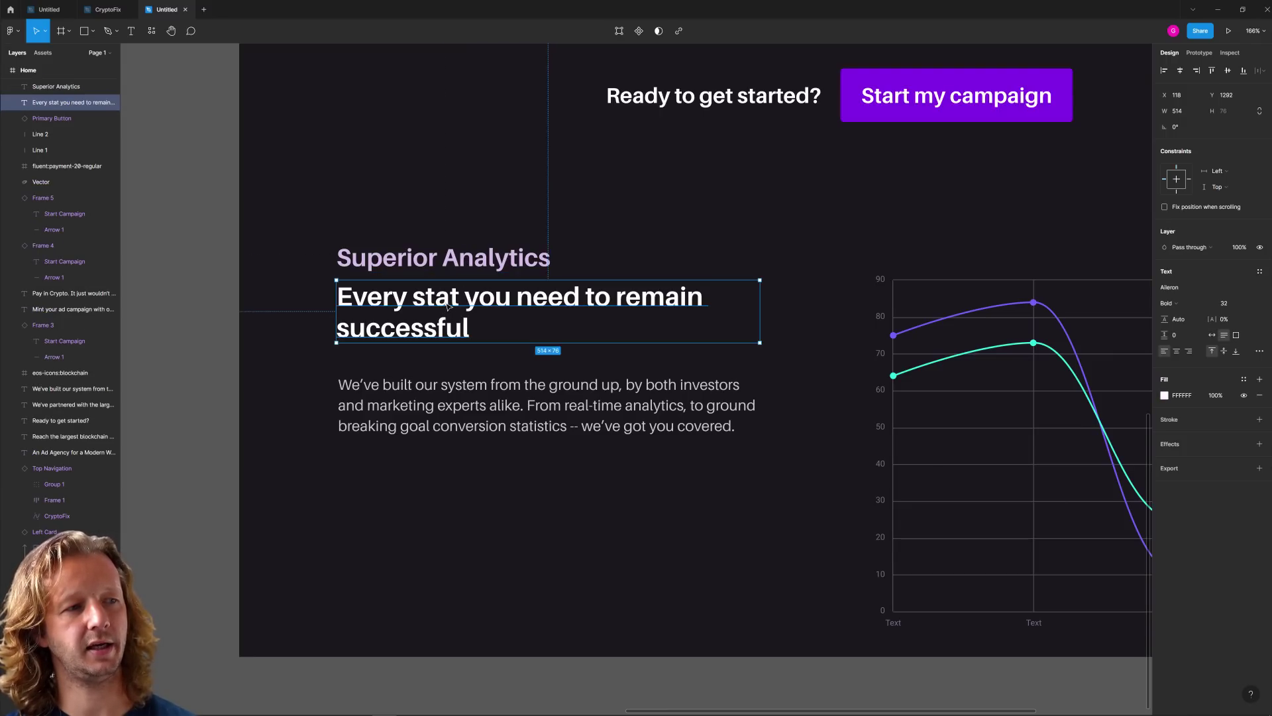
key(shift+Tab)
click(449, 295)
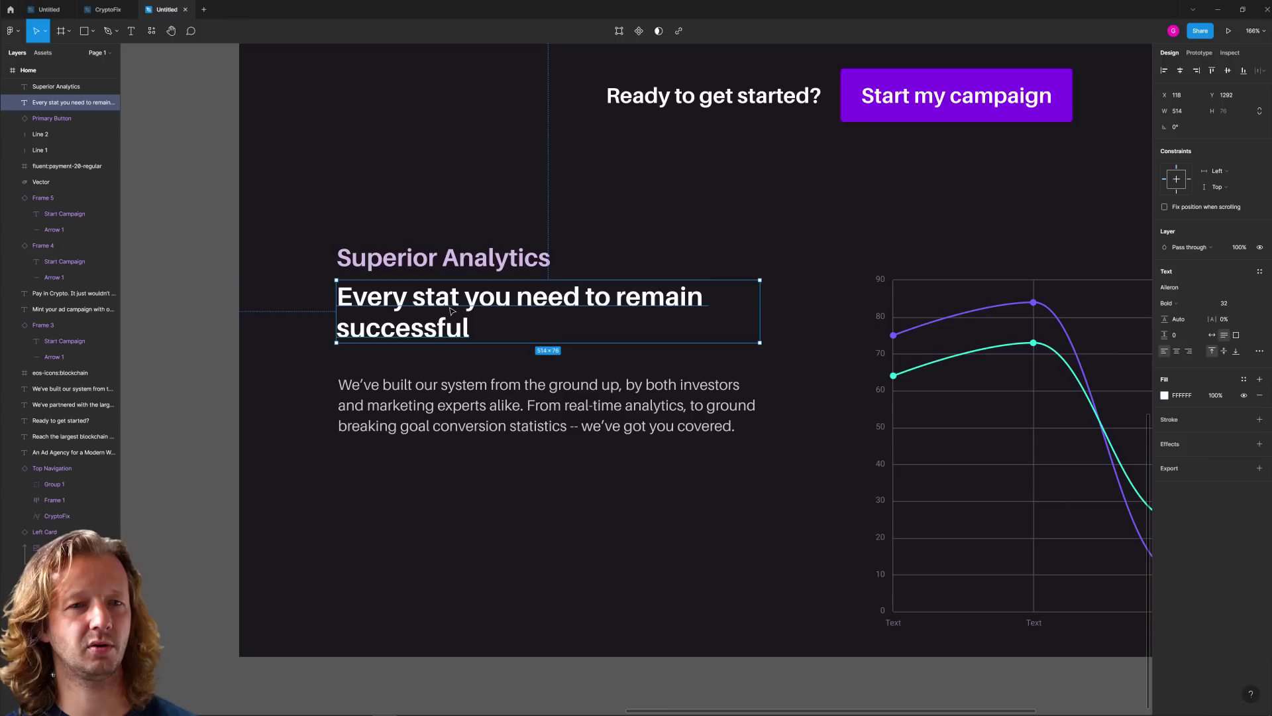
click(449, 258)
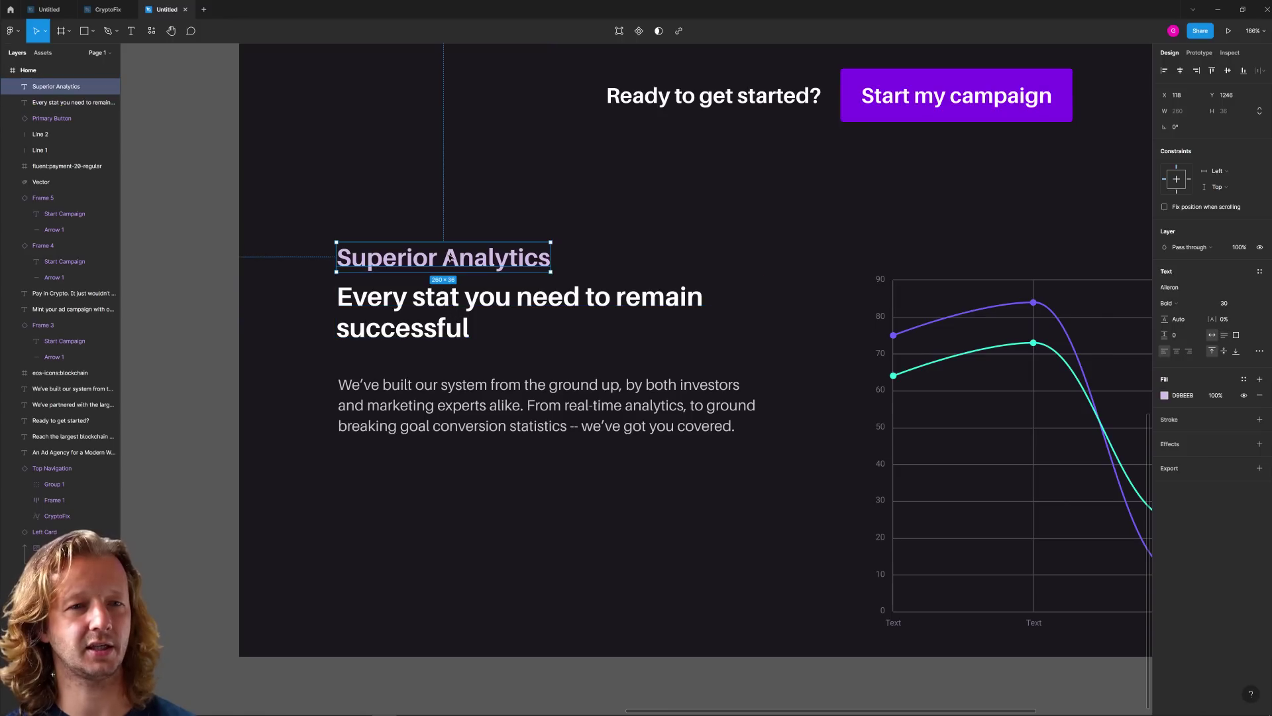
click(443, 317)
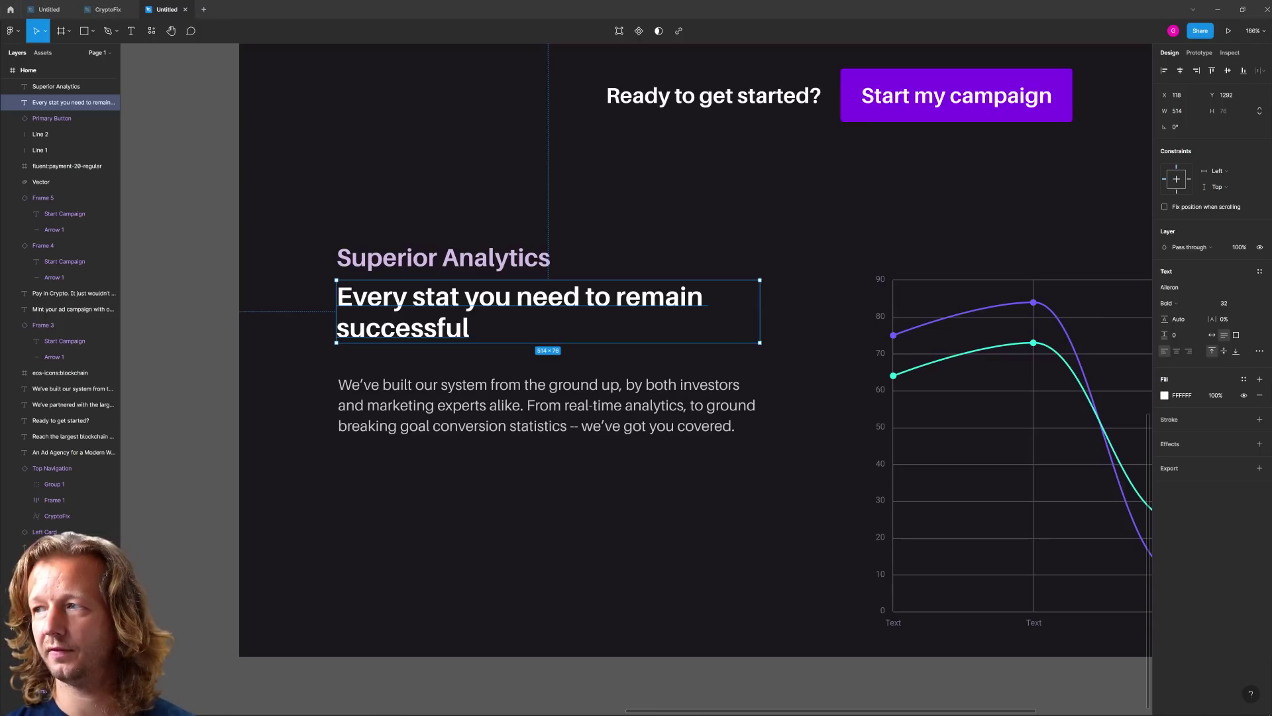
Step: Reduce the Superior Analytics label's font size to 20
click(443, 254)
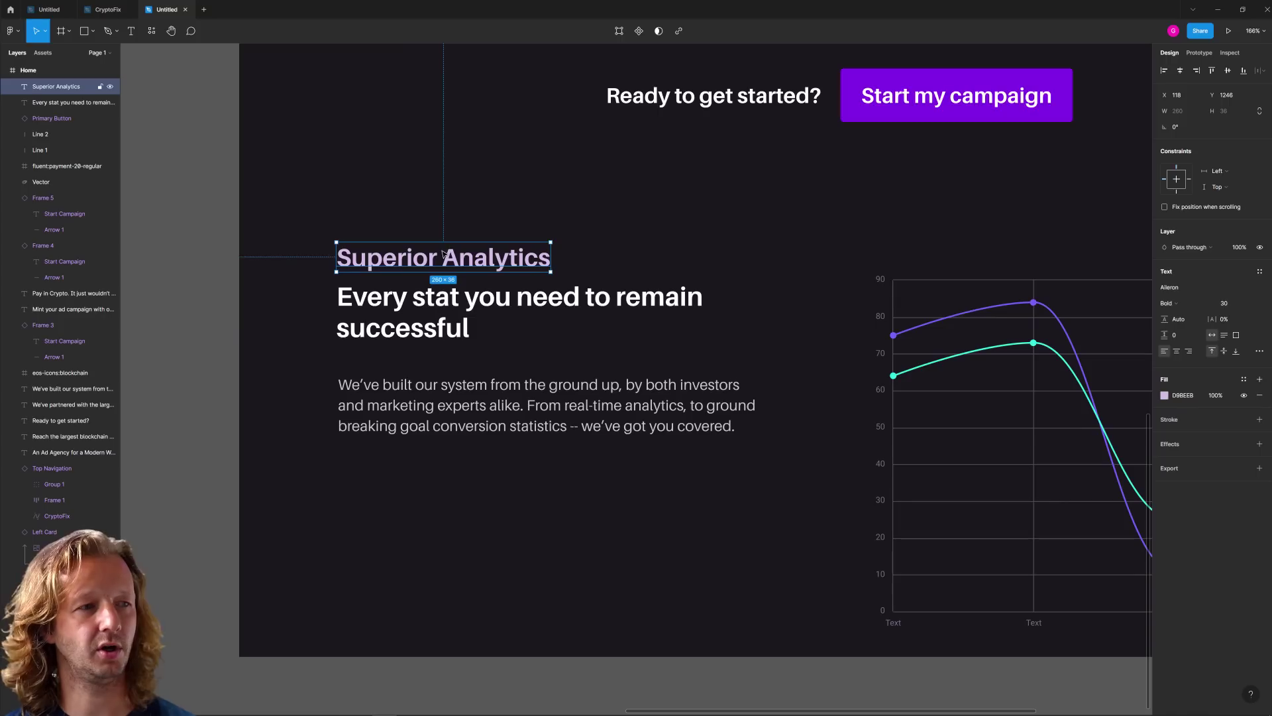
click(421, 300)
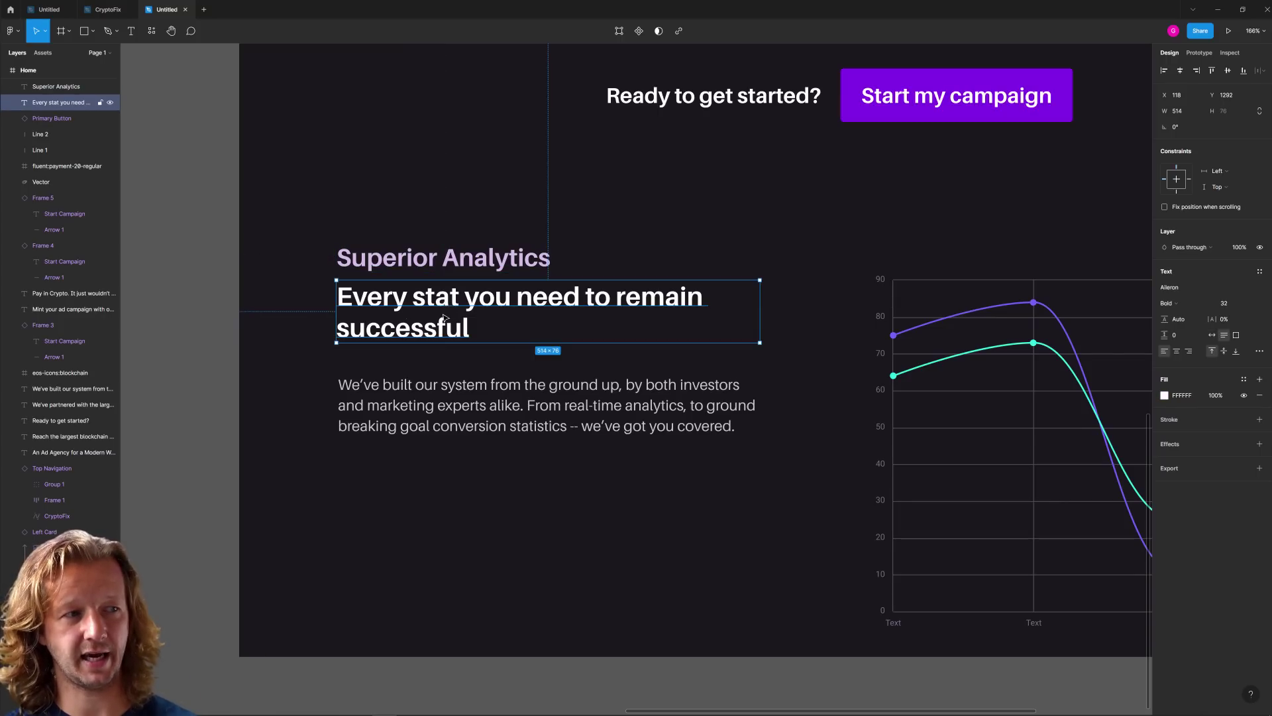
click(466, 267)
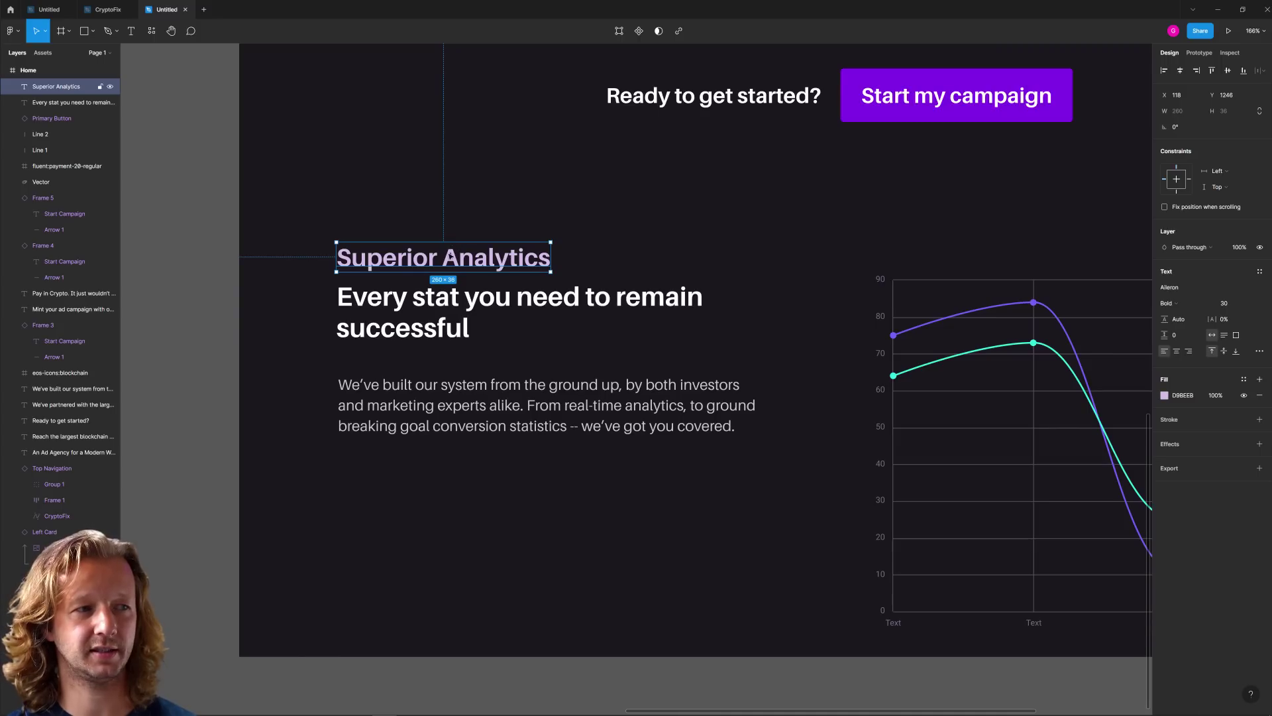
click(468, 276)
click(436, 266)
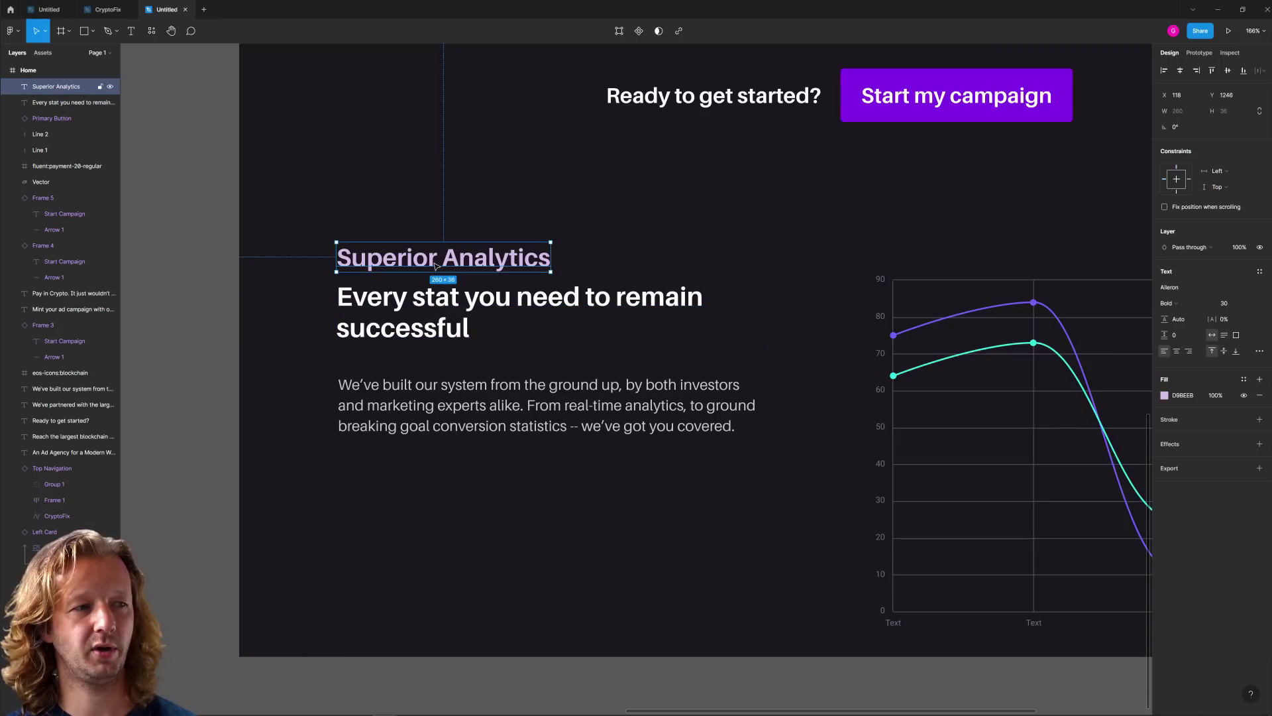
click(1231, 306)
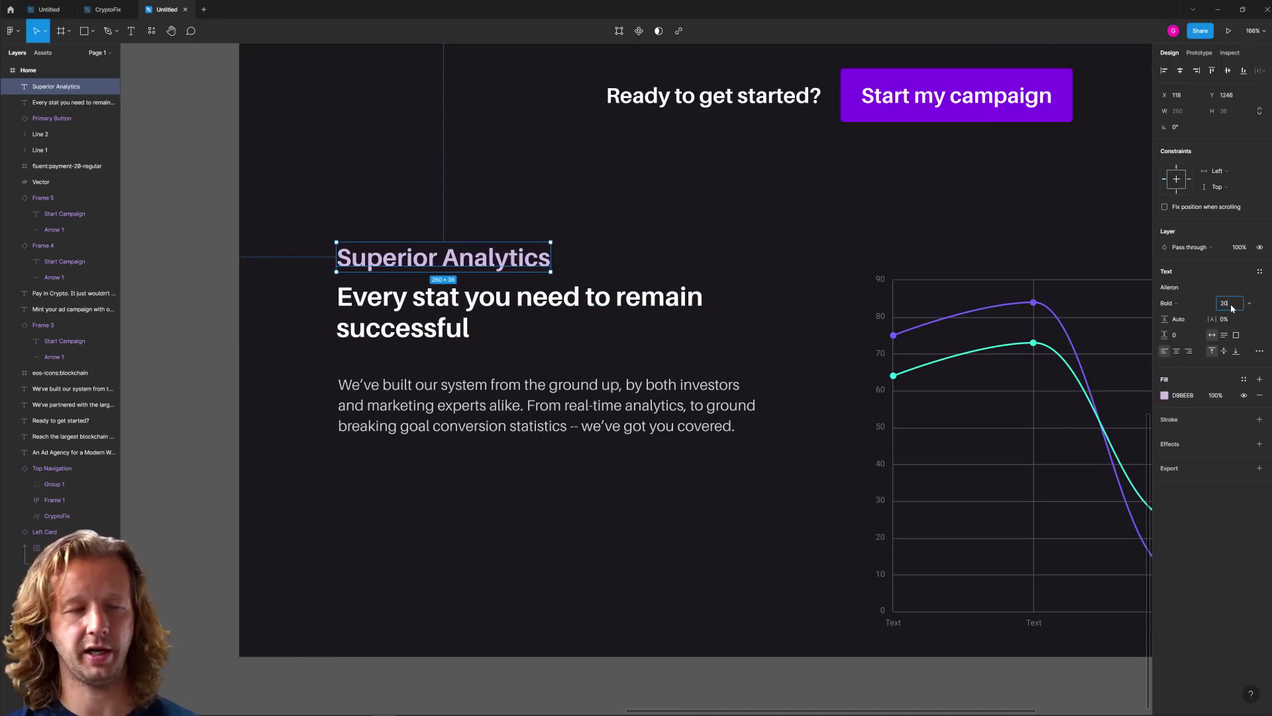
key(Return)
Step: Nudge the Superior Analytics label down closer to the heading
click(536, 173)
drag(449, 259, 453, 271)
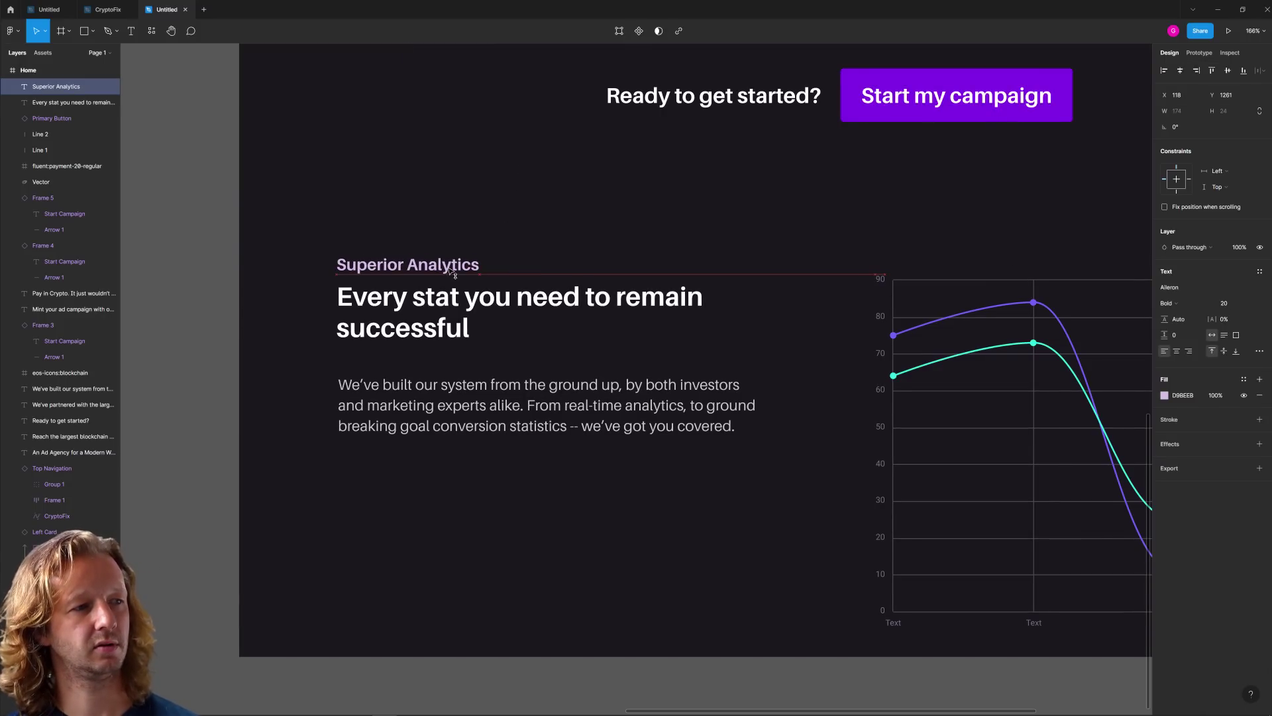
click(578, 213)
Step: Set the Every stat heading's line height to 130.5%
click(593, 401)
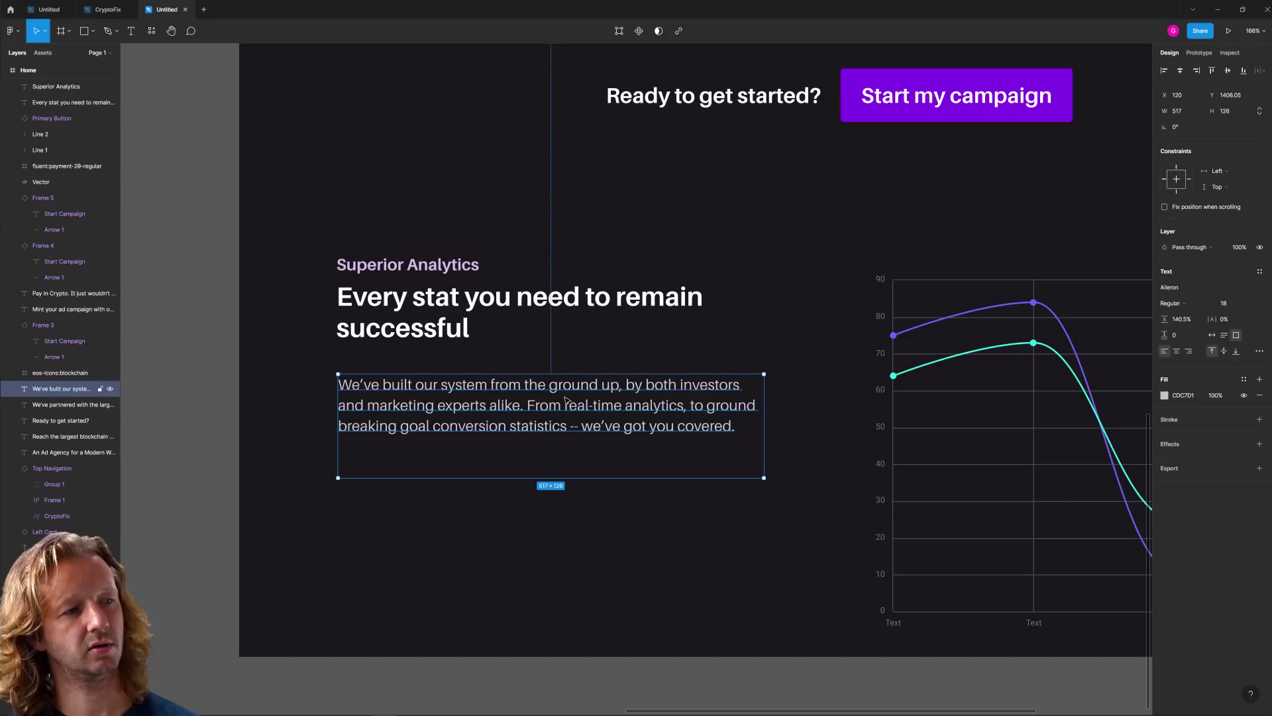
click(601, 318)
drag(1164, 319, 1147, 320)
click(580, 354)
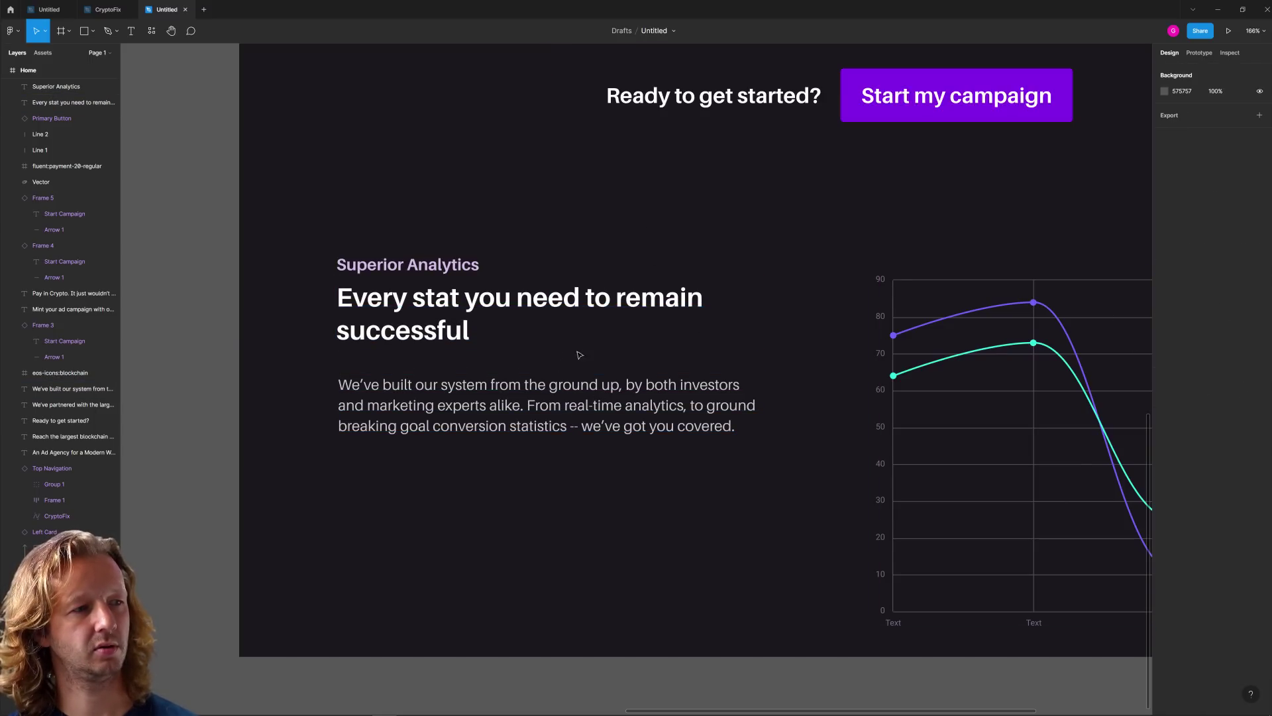
click(523, 397)
Step: Show the rulers and add a horizontal guide level with the chart's top
key(Escape)
scroll(569, 219, down, 5)
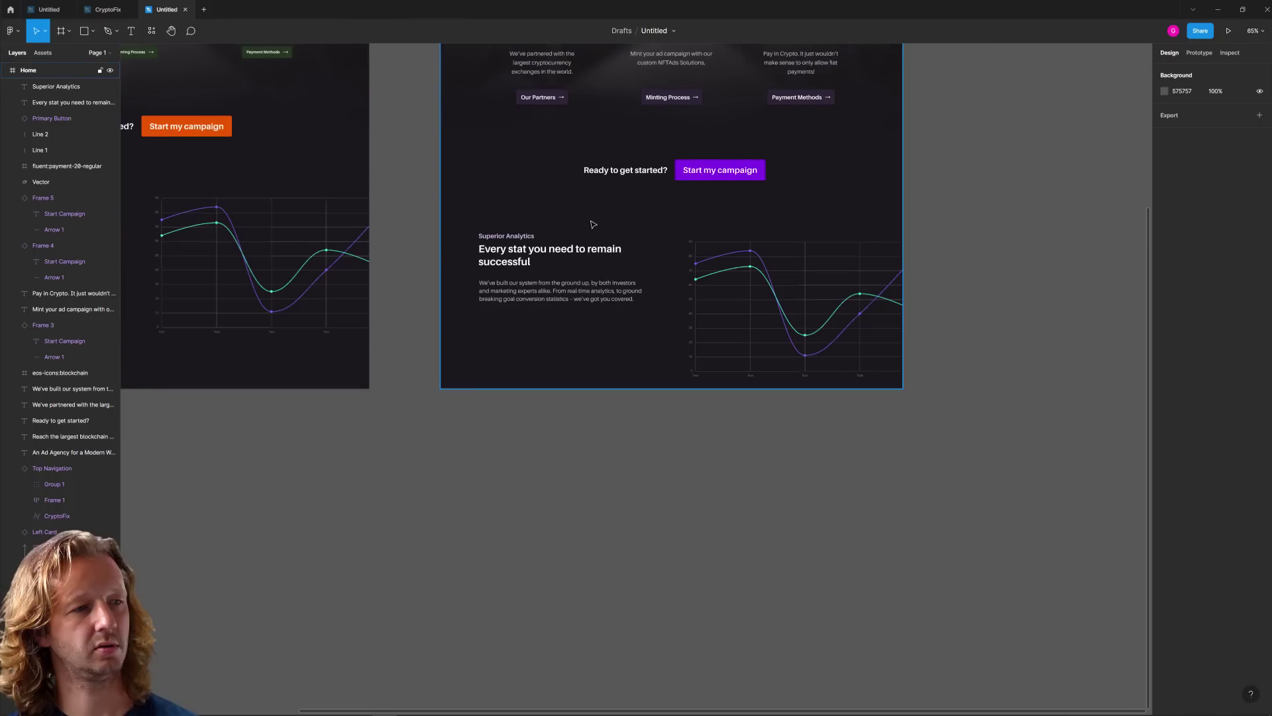
drag(472, 213, 513, 332)
click(645, 343)
scroll(526, 236, up, 3)
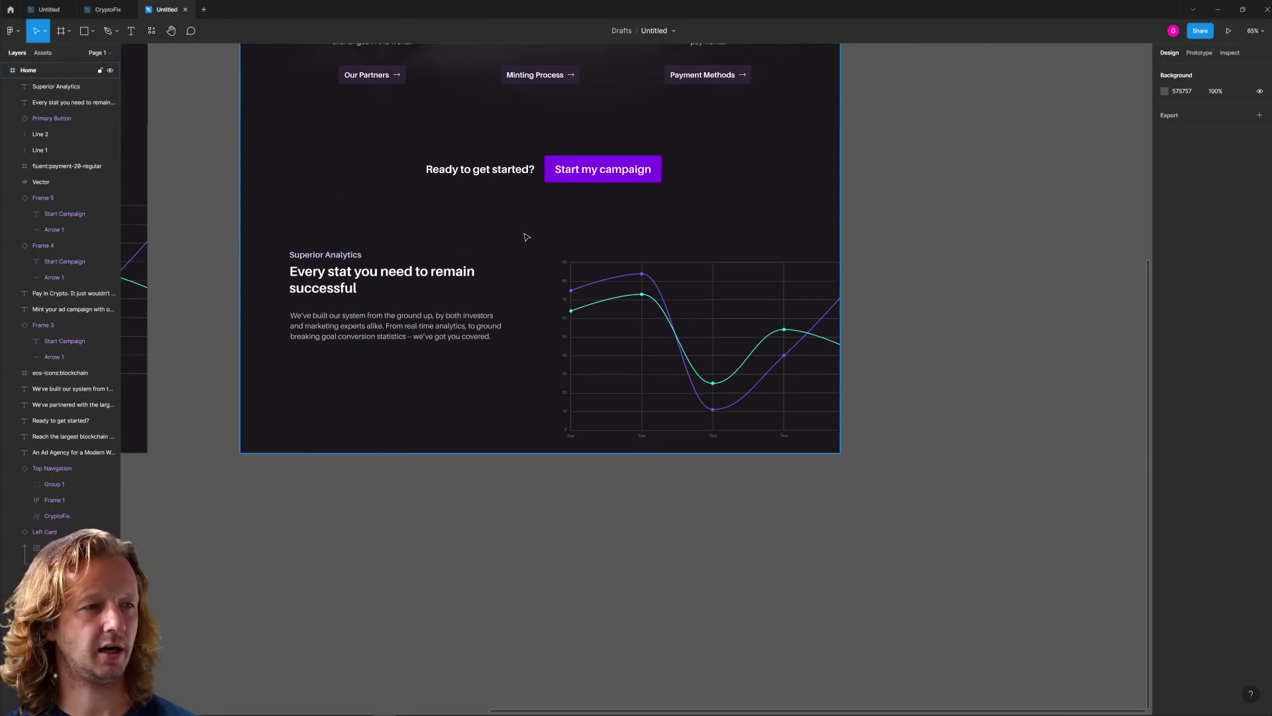
key(shift+r)
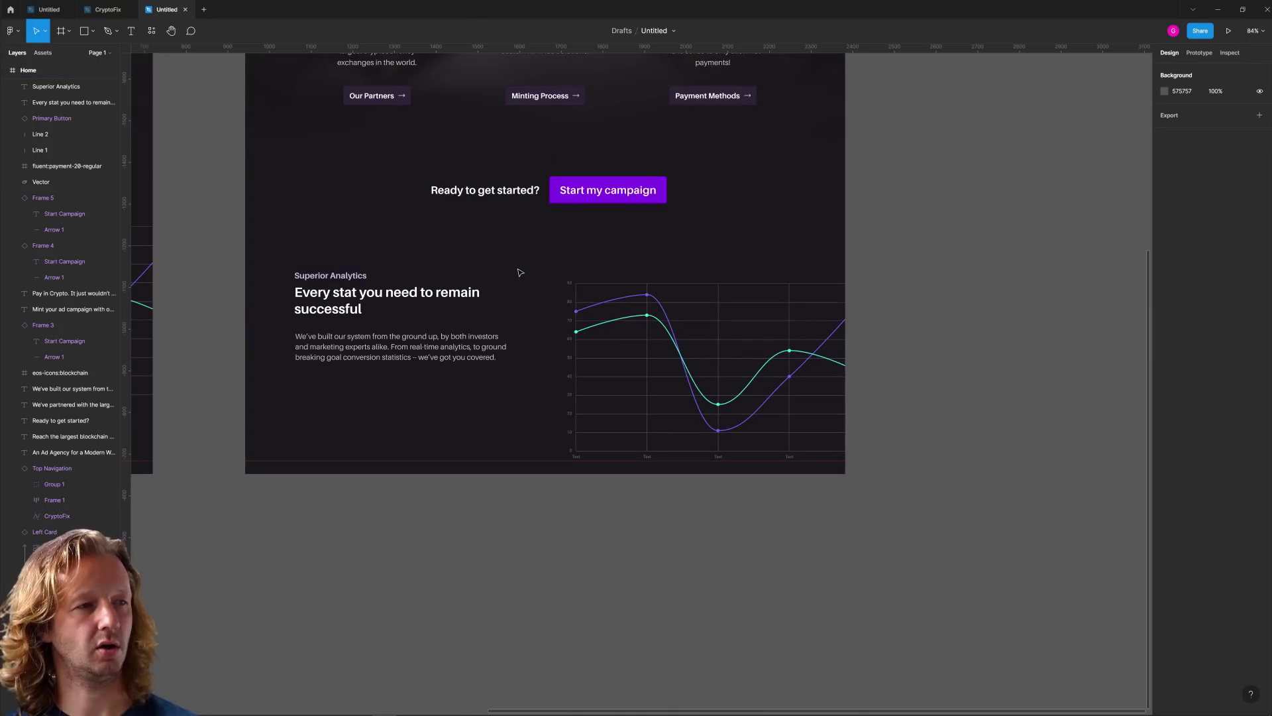
drag(321, 52, 377, 282)
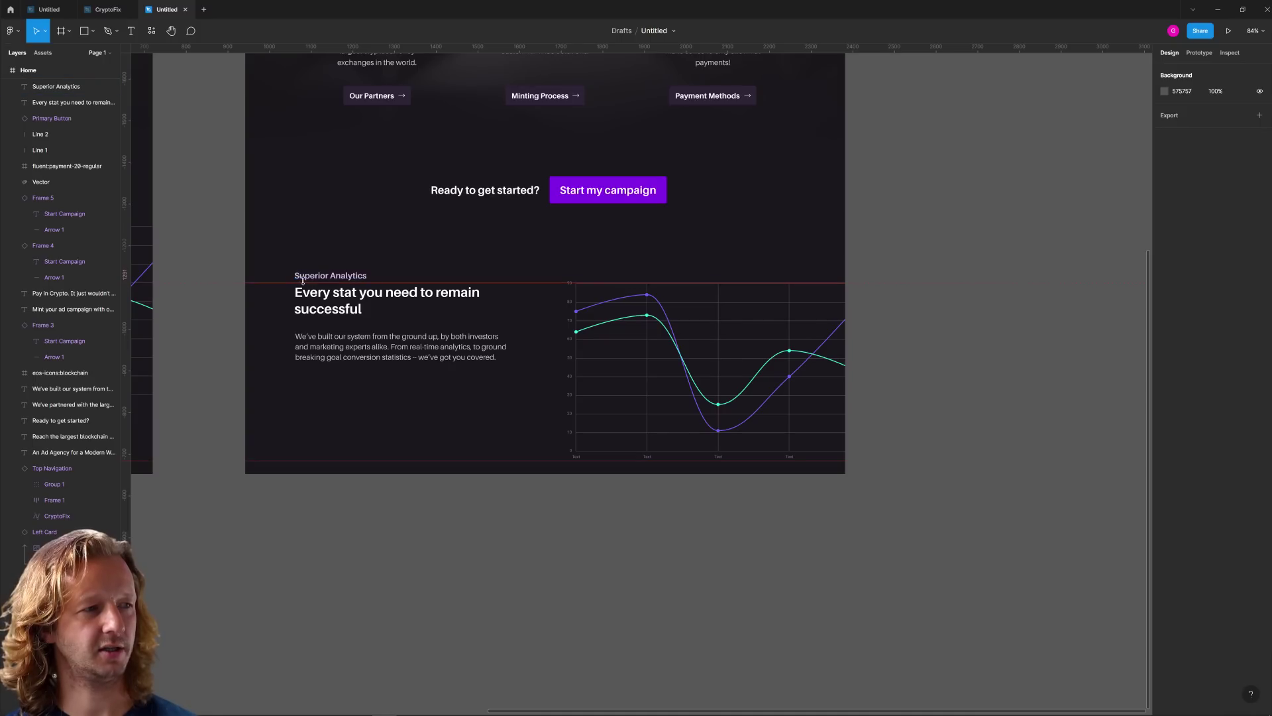
Step: Move the label, heading and paragraph down together to centre beside the chart
drag(275, 254, 531, 402)
drag(446, 341, 448, 392)
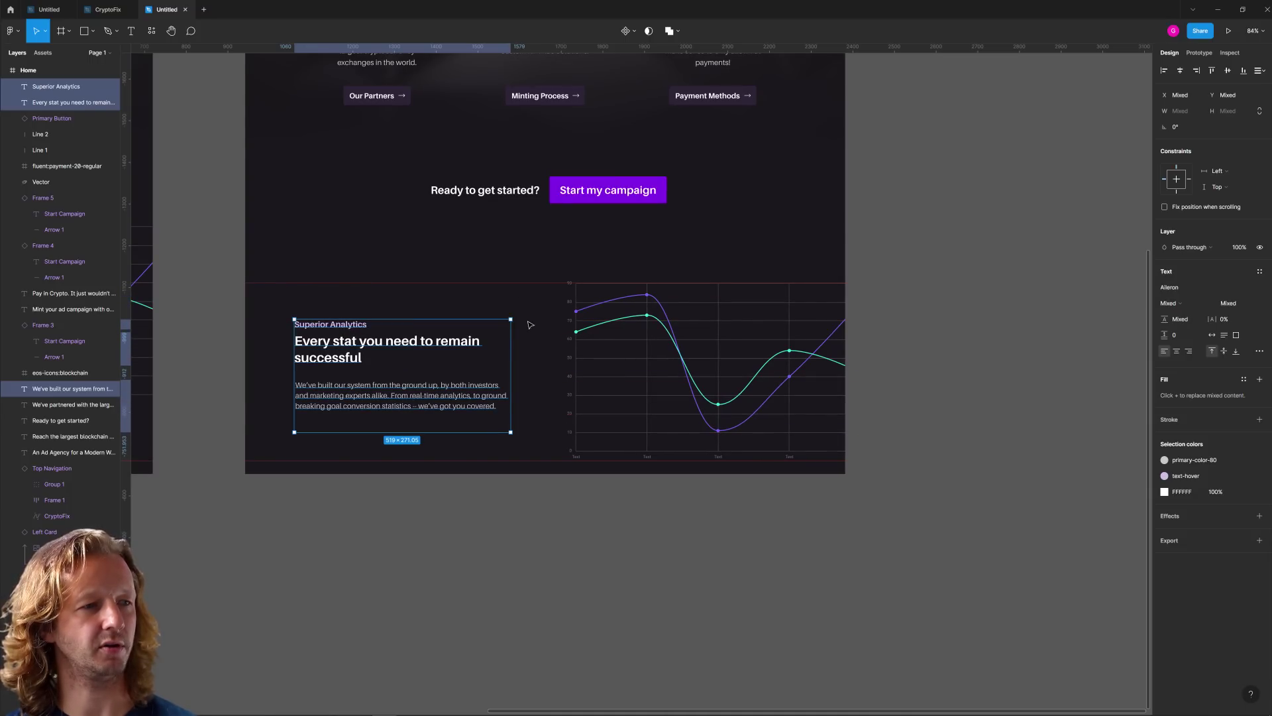
click(501, 249)
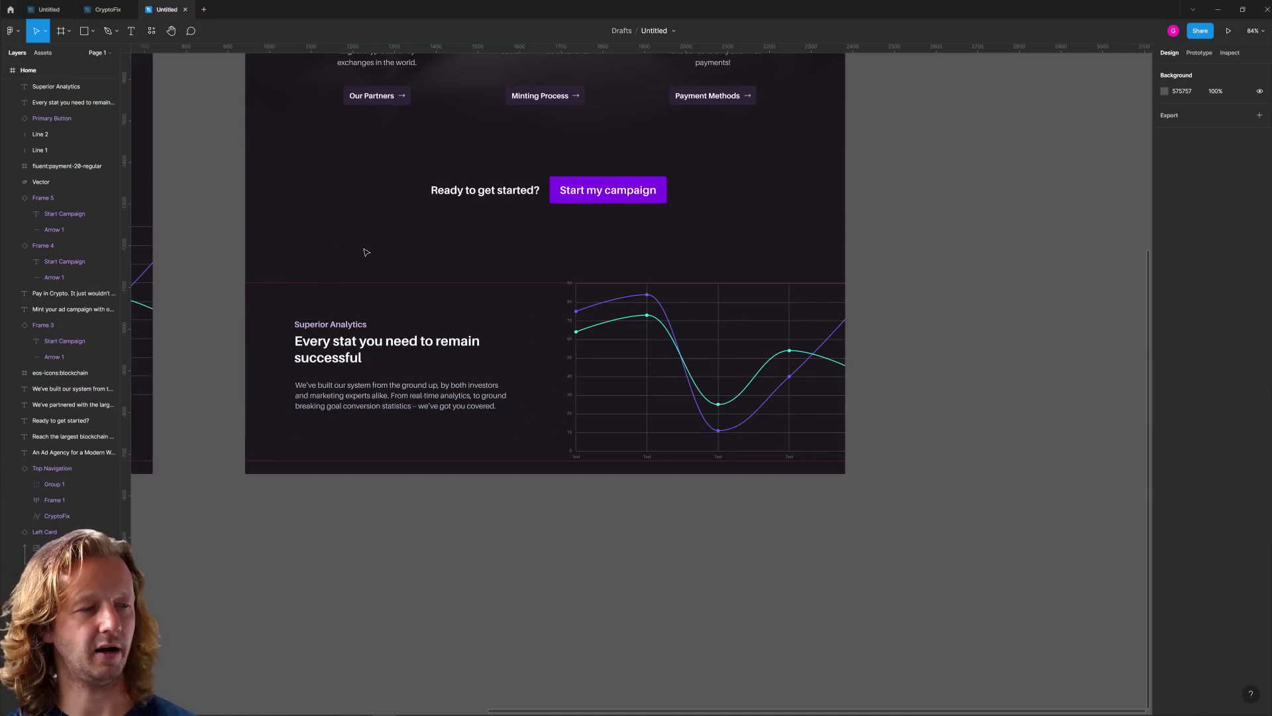
key(shift+r)
scroll(411, 253, down, 6)
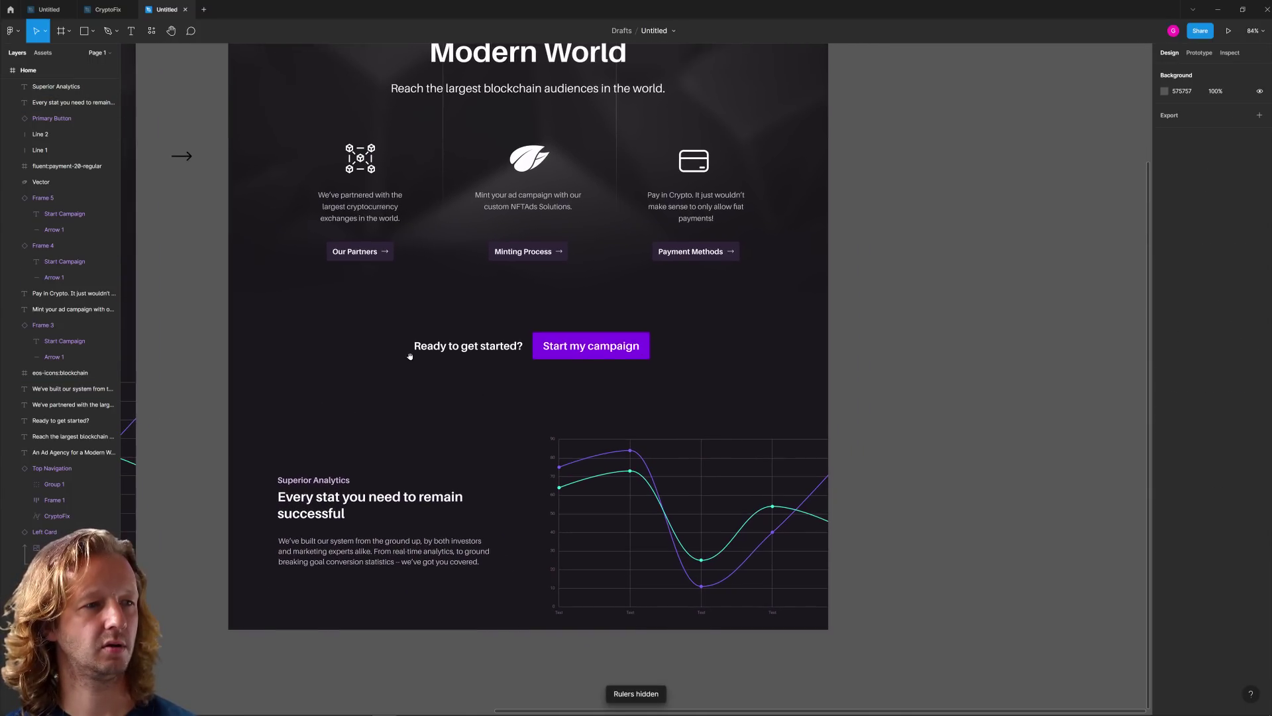
Step: Drag the redesigned Home frame's bottom edge down to make it taller
click(467, 452)
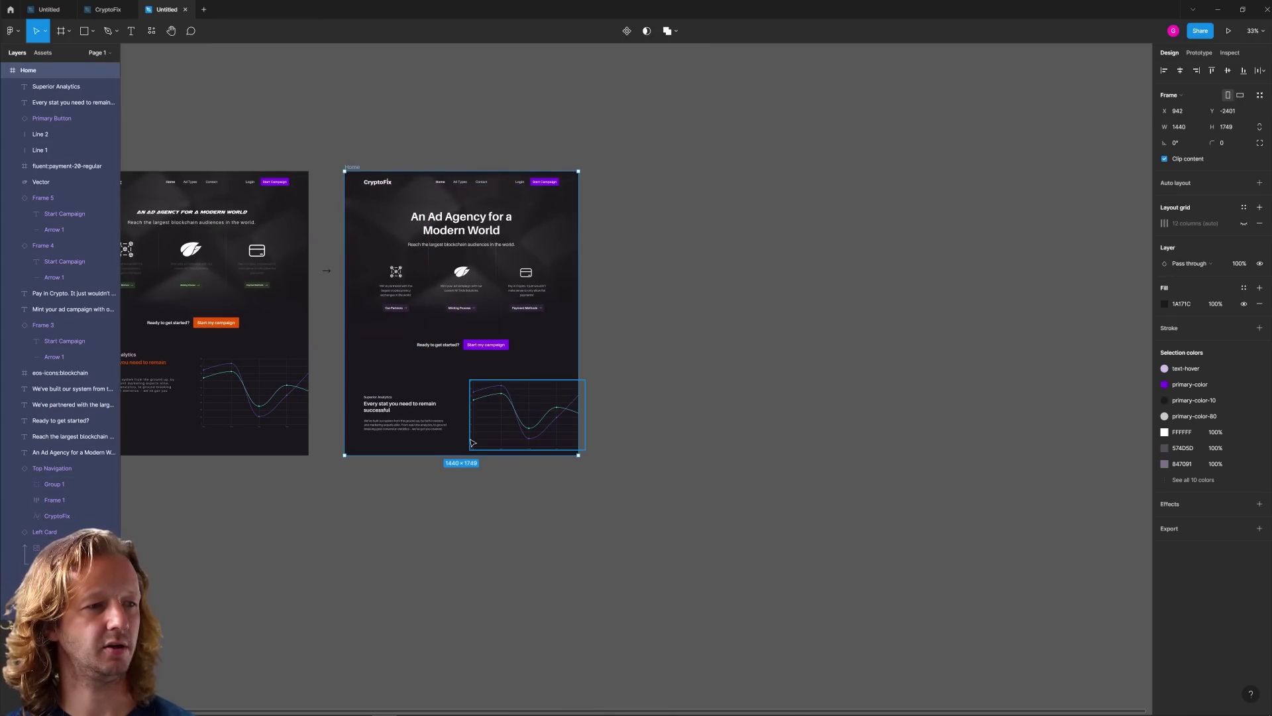
drag(468, 454, 468, 482)
click(414, 517)
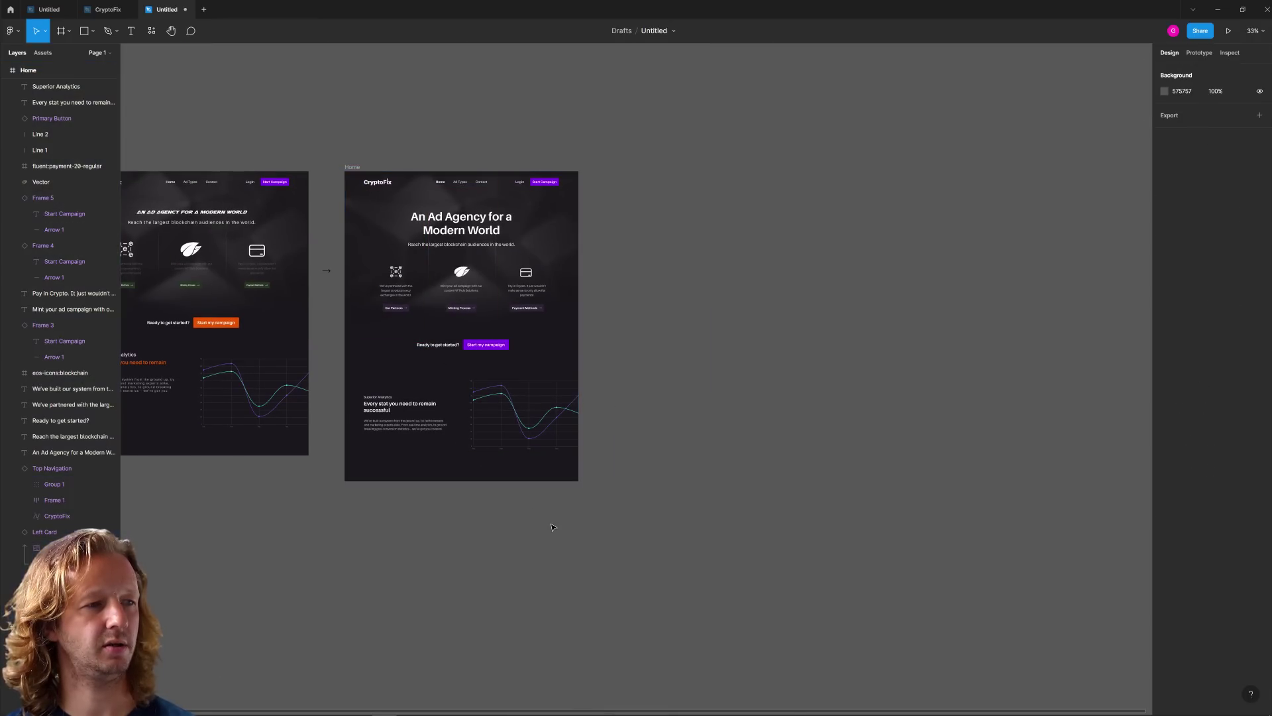
drag(414, 517, 644, 535)
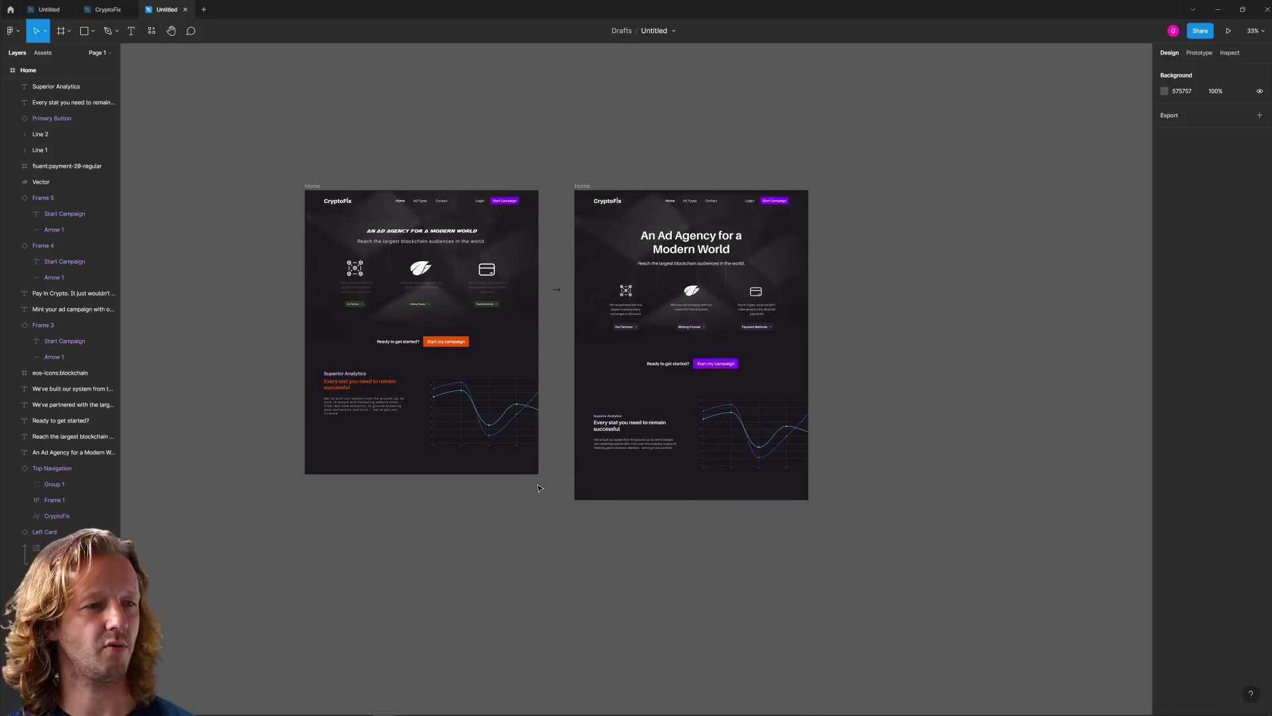
scroll(540, 487, up, 2)
scroll(788, 371, up, 5)
Step: Move the Ready to get started? text and Start my campaign button down to even 276 spacing
click(576, 323)
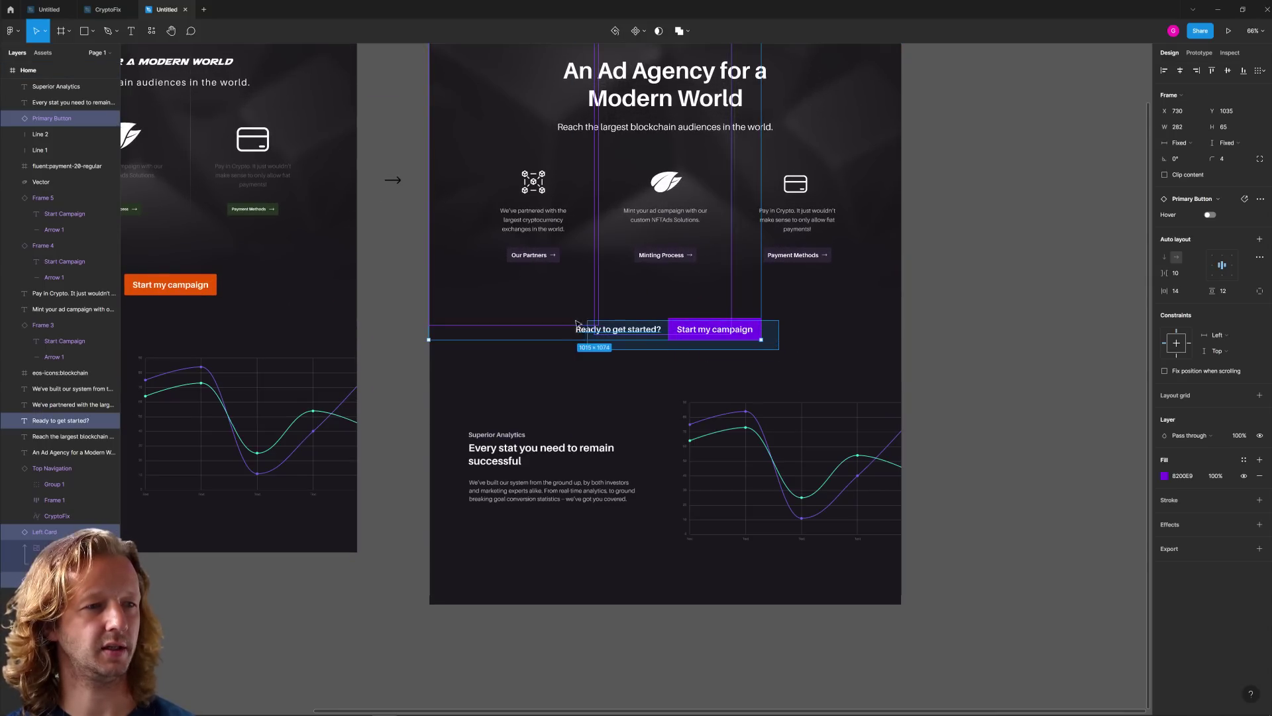
click(775, 352)
click(755, 334)
shift+click(616, 334)
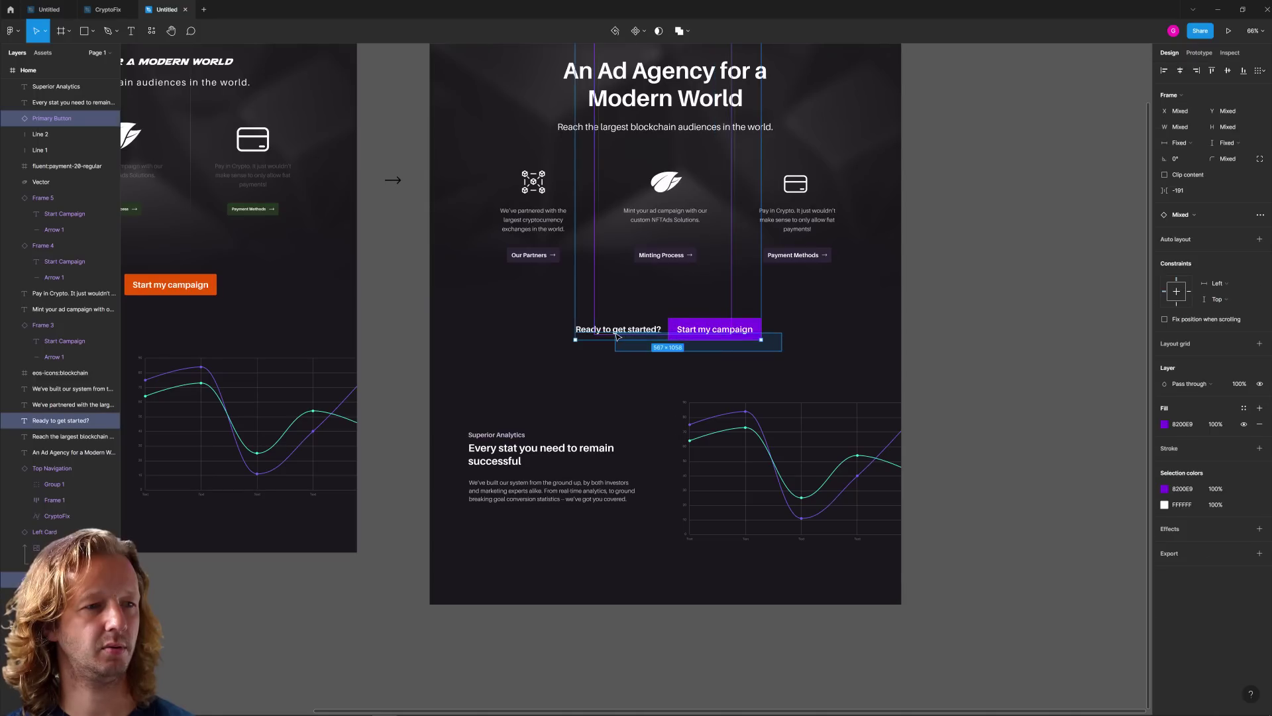
drag(714, 334, 727, 348)
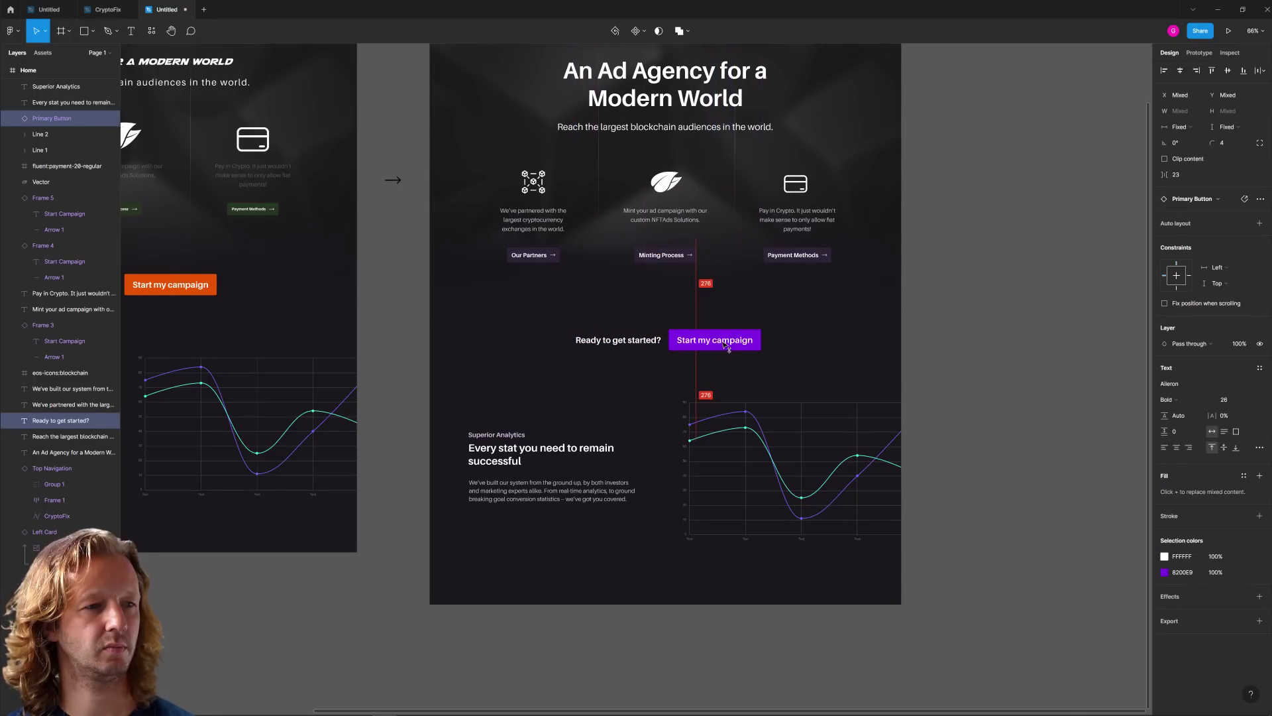
click(395, 386)
scroll(396, 385, down, 3)
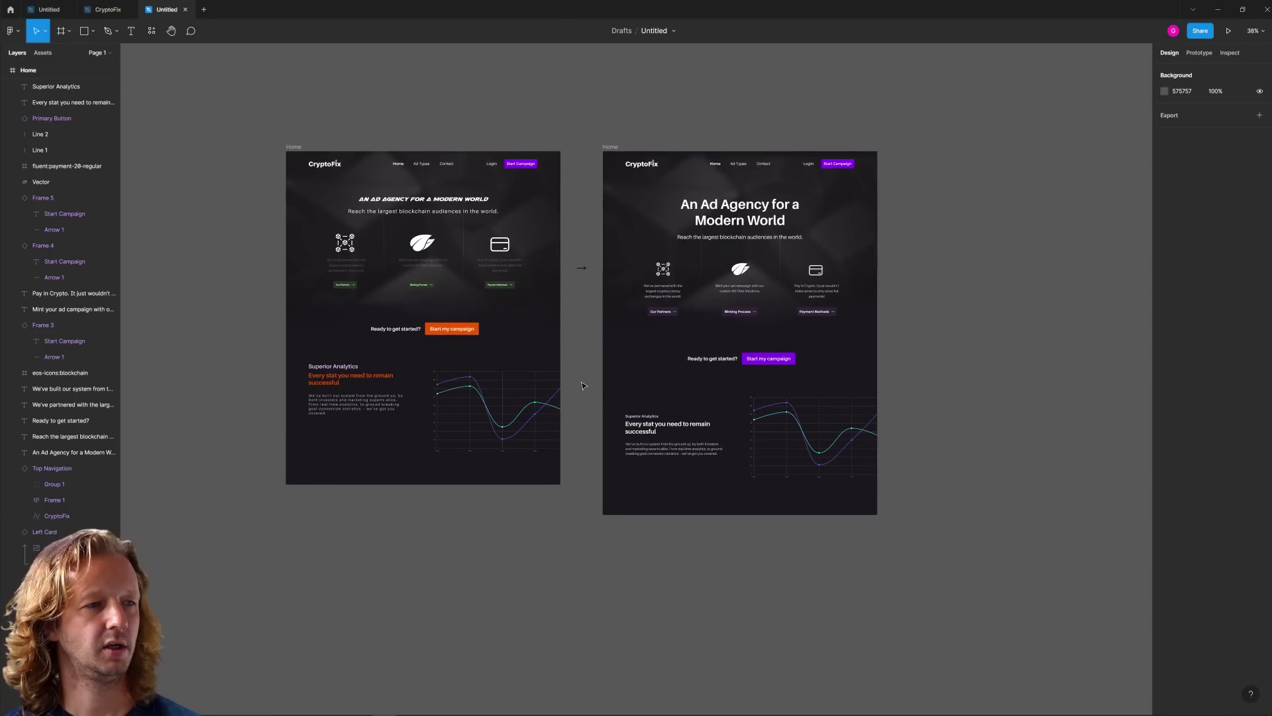
scroll(582, 386, up, 4)
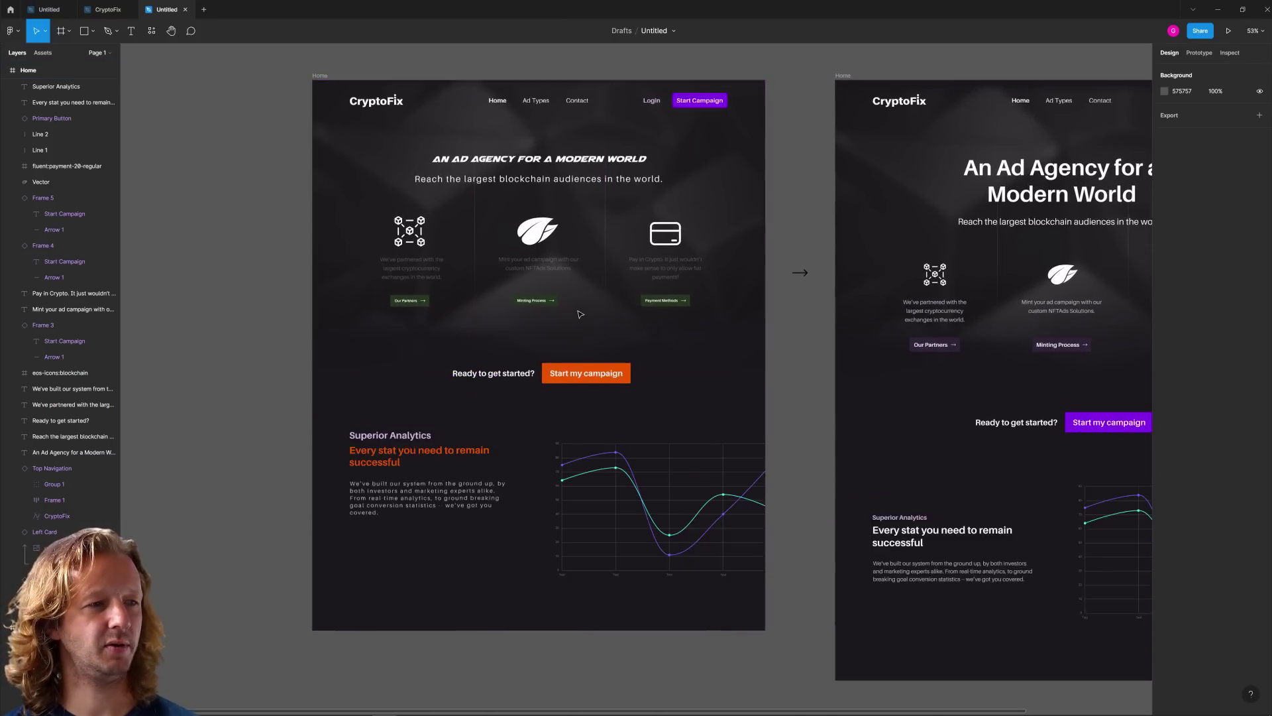
scroll(580, 313, up, 2)
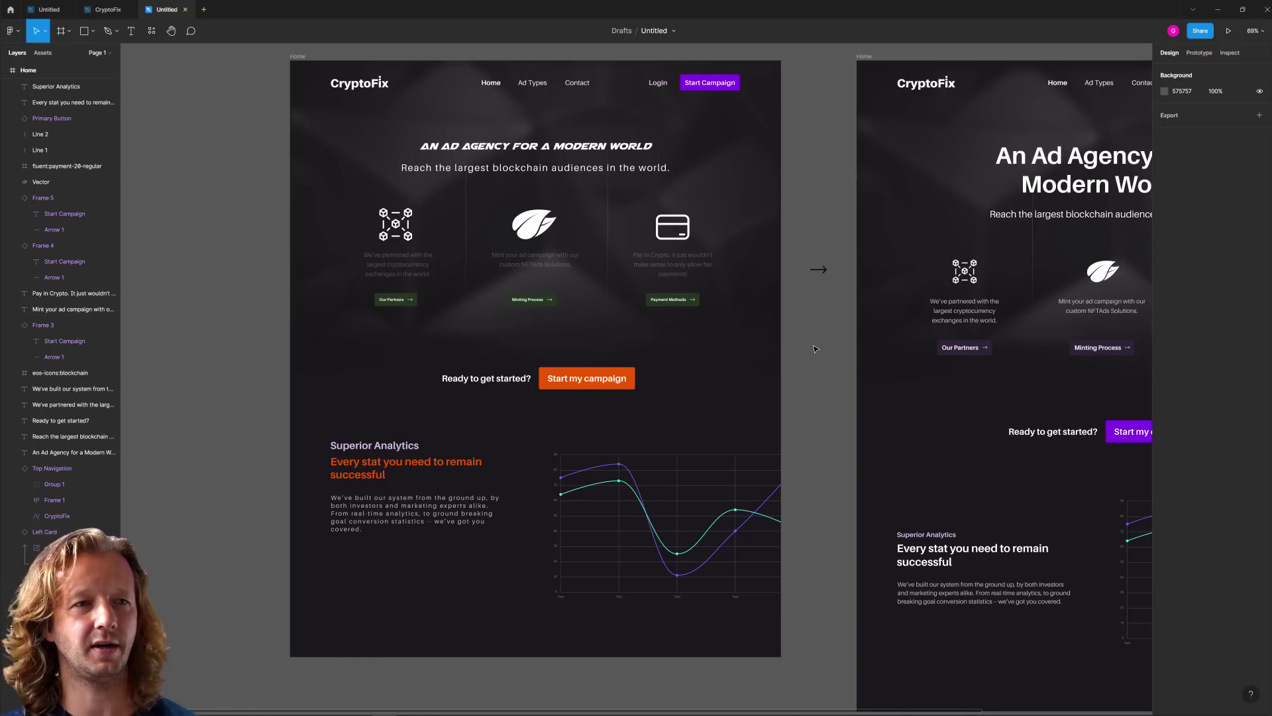
drag(821, 361, 356, 358)
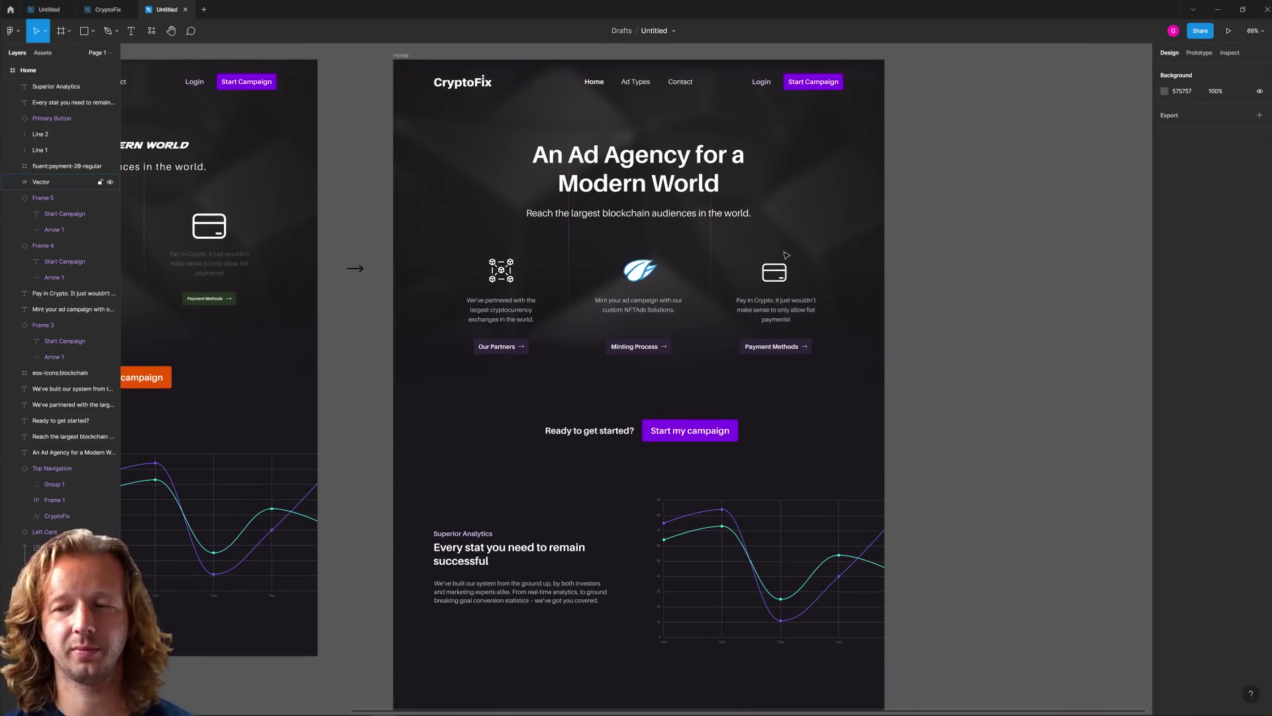